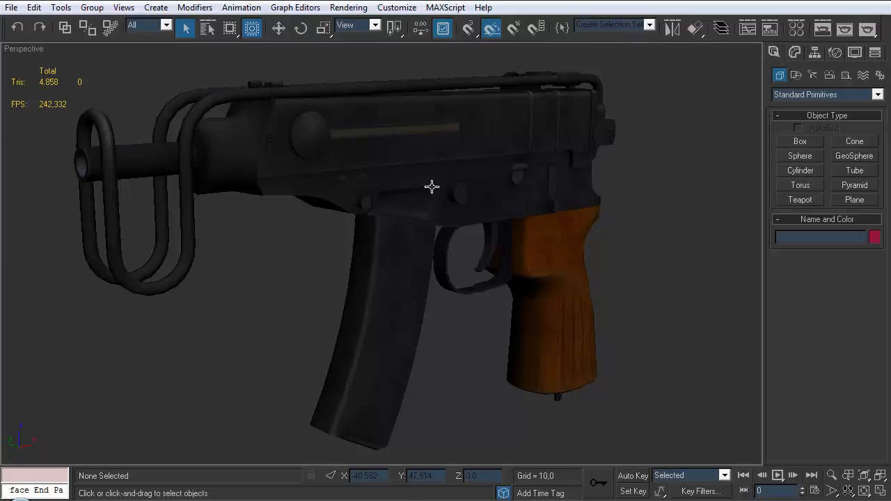
# - Switch the interface to Expert Mode so that the Perspective viewport with the gun model fills the screen
pyautogui.keyDown('alt'); pyautogui.moveTo(460, 210); pyautogui.dragTo(490, 192, button='middle'); pyautogui.keyUp('alt')
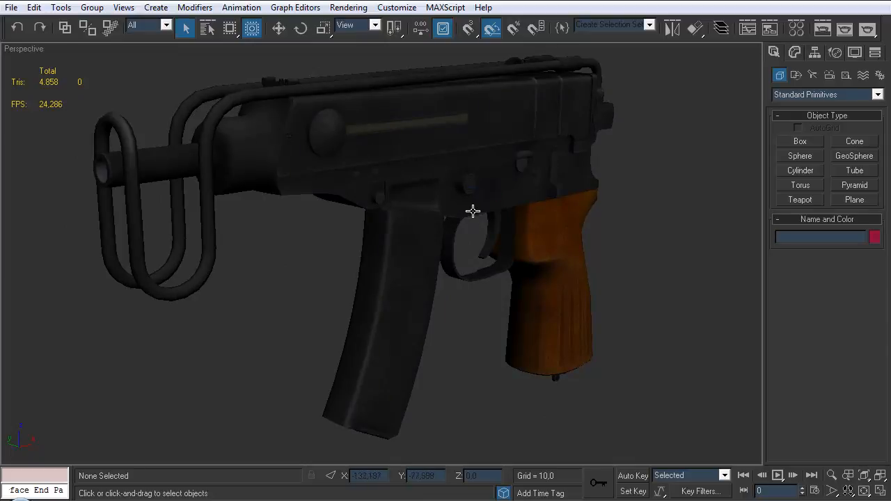
pyautogui.keyDown('alt'); pyautogui.moveTo(459, 199); pyautogui.dragTo(465, 218, button='middle'); pyautogui.keyUp('alt')
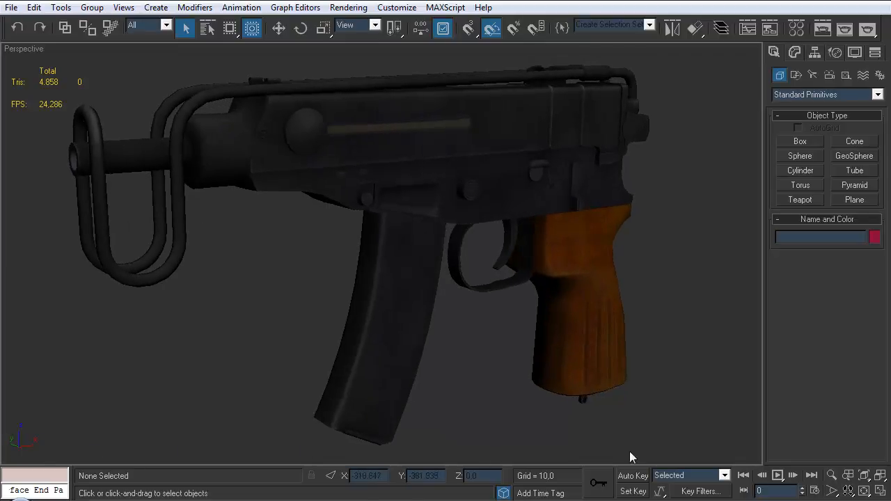
pyautogui.keyDown('alt'); pyautogui.moveTo(491, 193); pyautogui.dragTo(485, 199, button='middle'); pyautogui.keyUp('alt')
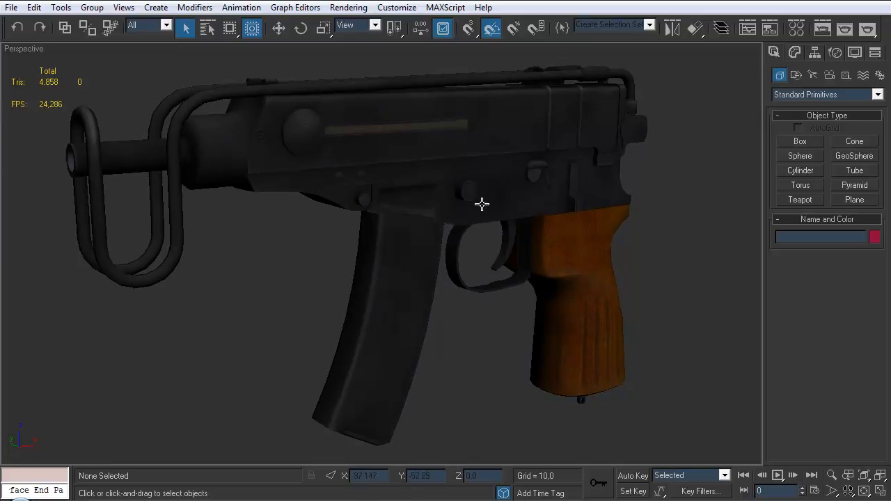
pyautogui.hotkey('ctrl', 'x')
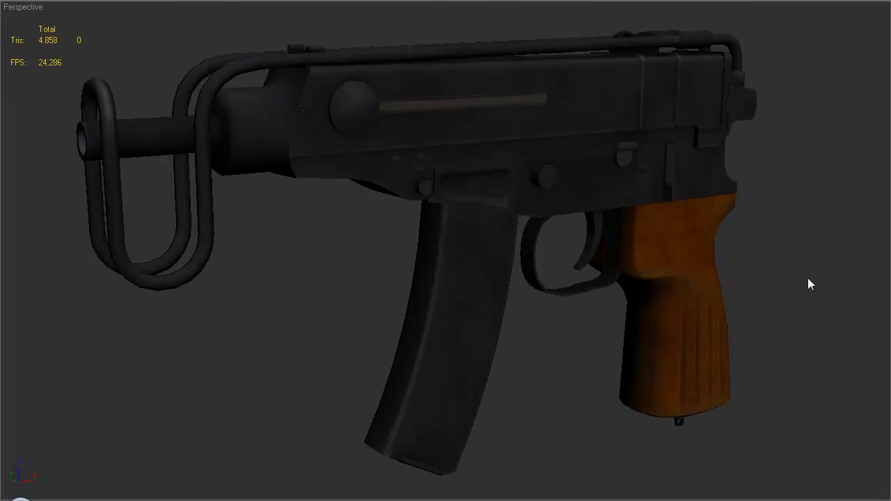
pyautogui.moveTo(566, 181); pyautogui.dragTo(562, 184, button='middle')
pyautogui.keyDown('alt'); pyautogui.moveTo(474, 204); pyautogui.dragTo(398, 230, button='middle'); pyautogui.keyUp('alt')
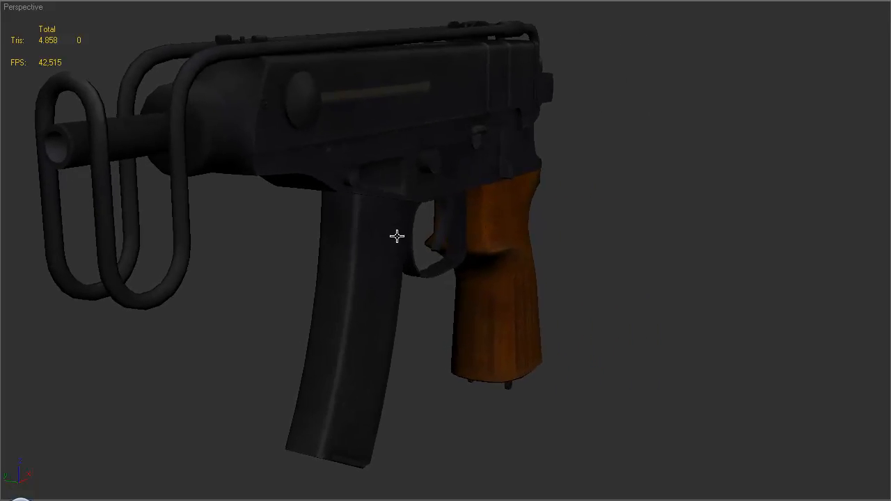
# - Open the Material Editor and examine mat_a's diffuse bitmap settings and how the textured gun shades from several angles
pyautogui.press('m')
pyautogui.moveTo(725, 5); pyautogui.dragTo(718, 8)
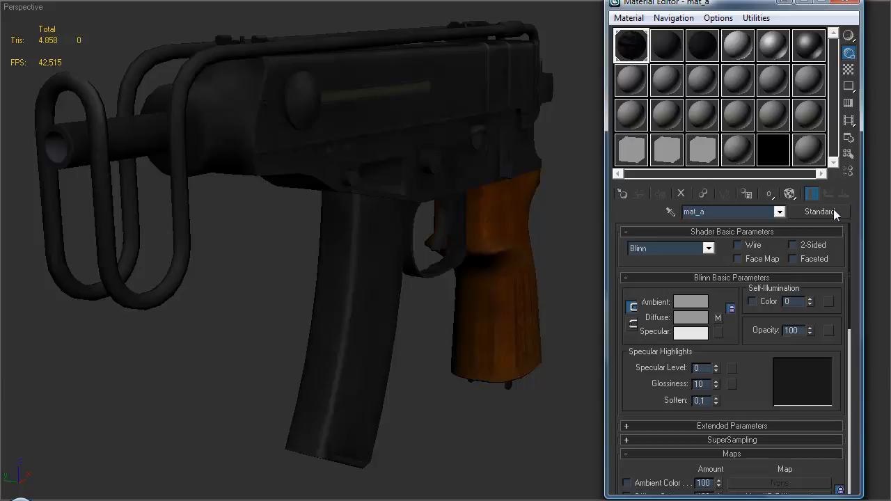
pyautogui.click(718, 318)
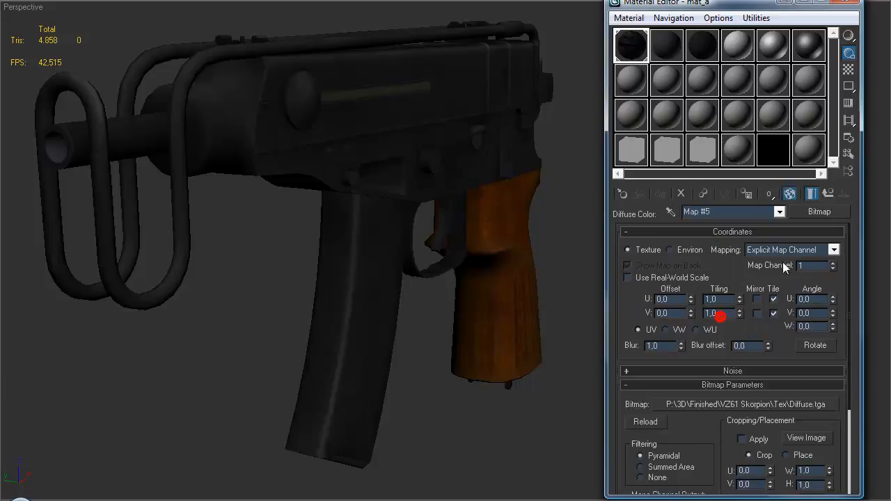
pyautogui.click(828, 197)
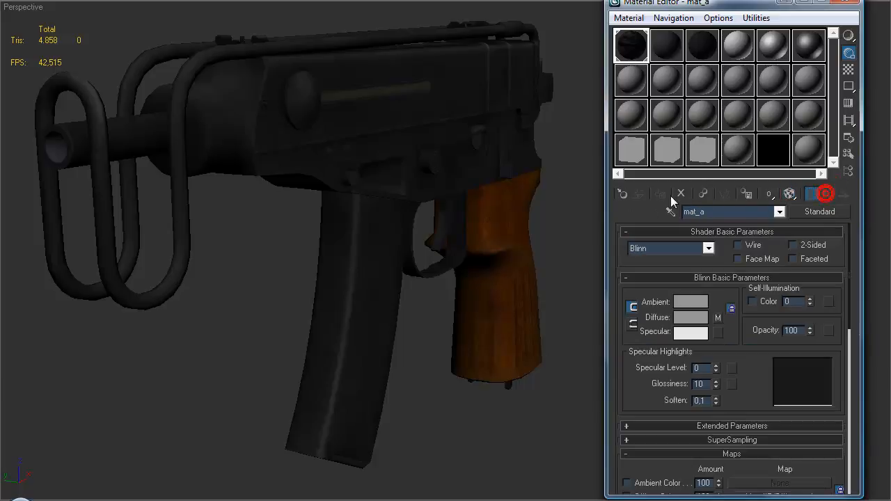
pyautogui.keyDown('alt'); pyautogui.moveTo(441, 166); pyautogui.dragTo(432, 175, button='middle'); pyautogui.keyUp('alt')
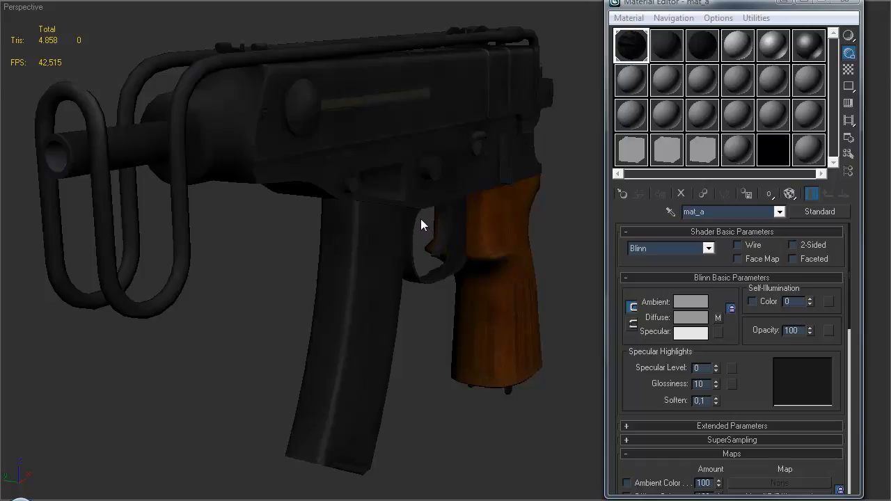
pyautogui.keyDown('alt'); pyautogui.moveTo(422, 220); pyautogui.dragTo(421, 235, button='middle'); pyautogui.keyUp('alt')
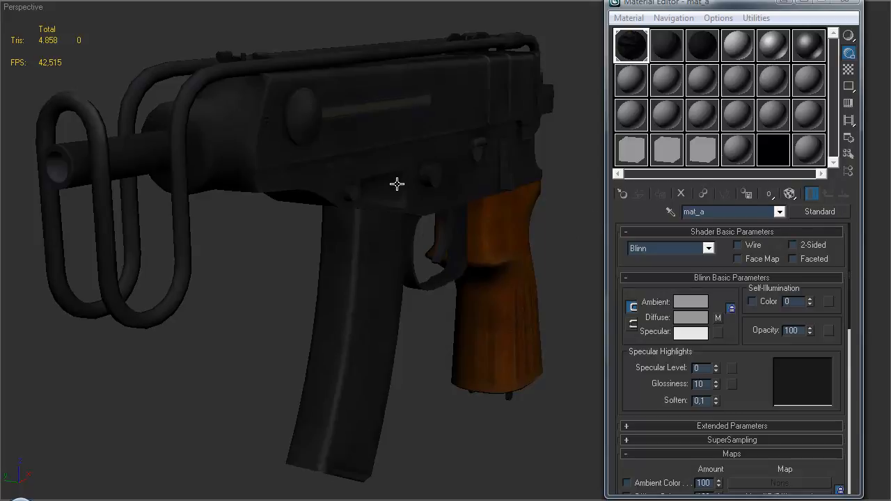
pyautogui.keyDown('alt'); pyautogui.moveTo(400, 201); pyautogui.dragTo(422, 225, button='middle'); pyautogui.keyUp('alt')
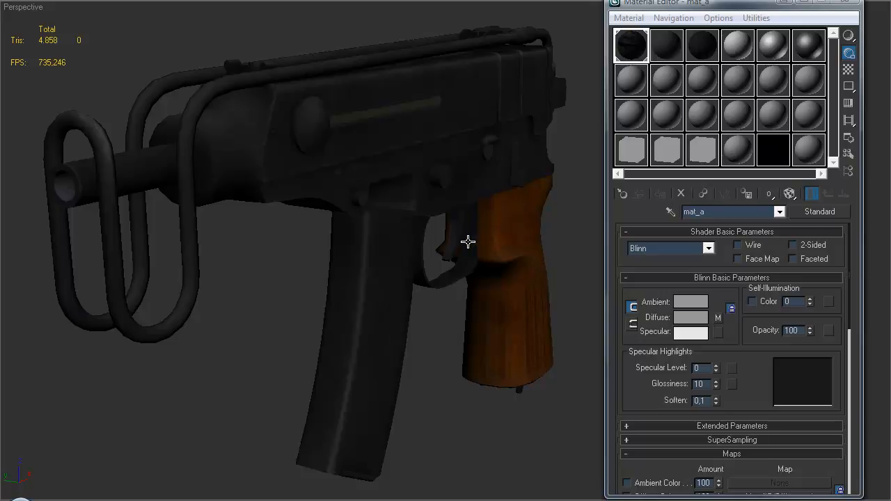
pyautogui.moveTo(467, 244)
pyautogui.keyDown('alt'); pyautogui.mouseDown(button='middle')
pyautogui.moveTo(464, 253)
pyautogui.moveTo(475, 247)
pyautogui.moveTo(460, 240)
pyautogui.mouseUp(button='middle'); pyautogui.keyUp('alt')
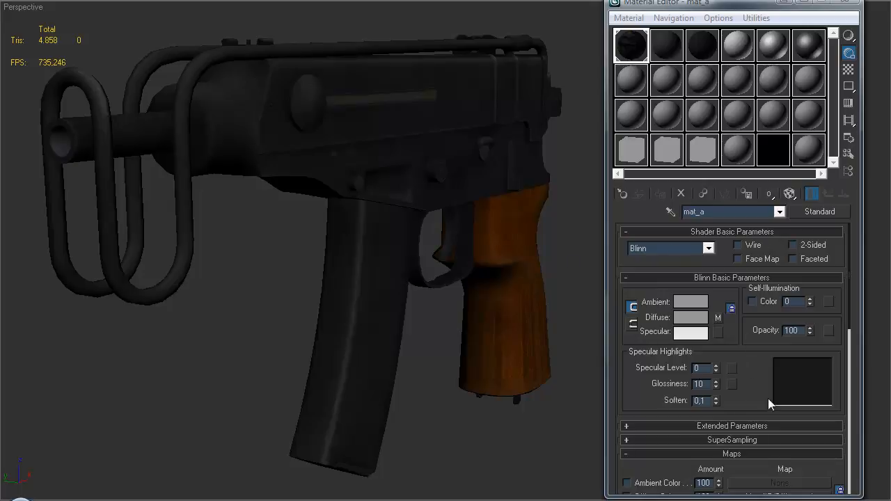
pyautogui.keyDown('alt'); pyautogui.moveTo(443, 251); pyautogui.dragTo(442, 272, button='middle'); pyautogui.keyUp('alt')
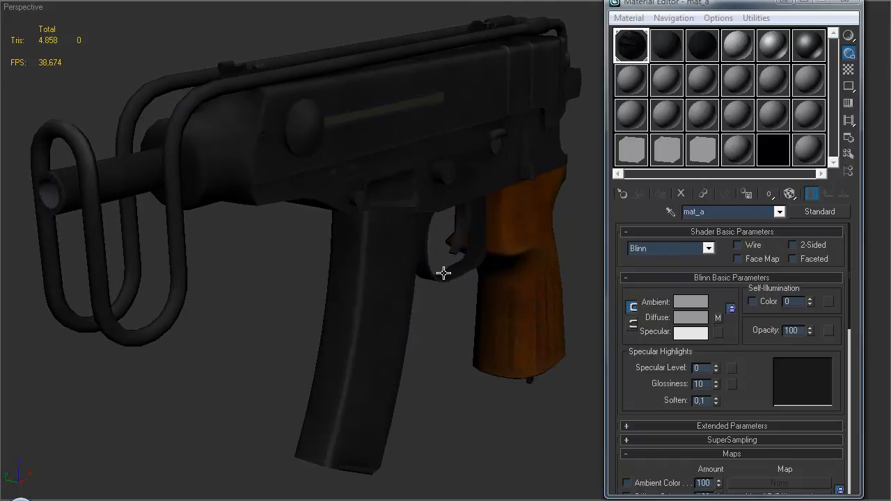
# - Change mat_a from Standard to a DirectX Shader material, keeping the old material as sub-material
pyautogui.click(815, 212)
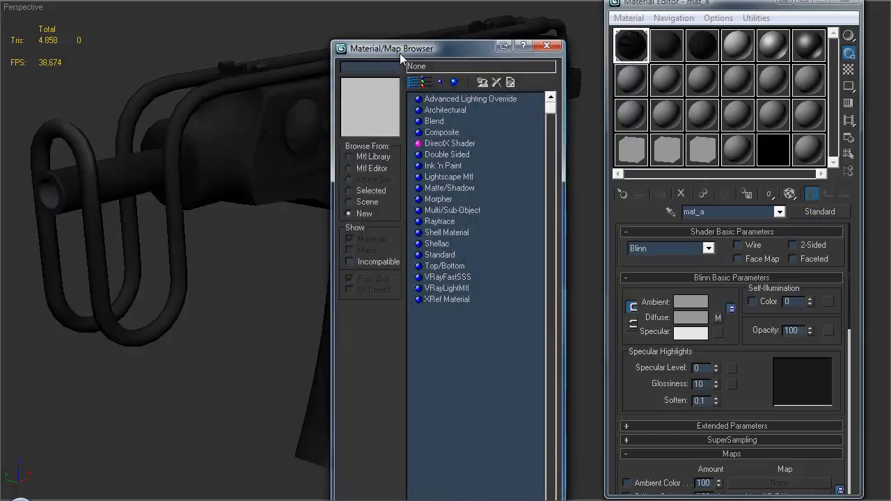
pyautogui.moveTo(412, 52); pyautogui.dragTo(393, 14)
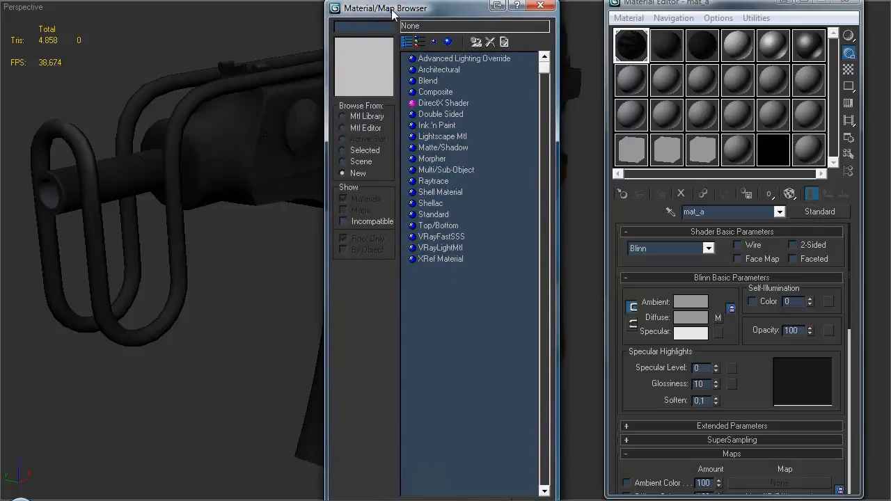
pyautogui.click(415, 105)
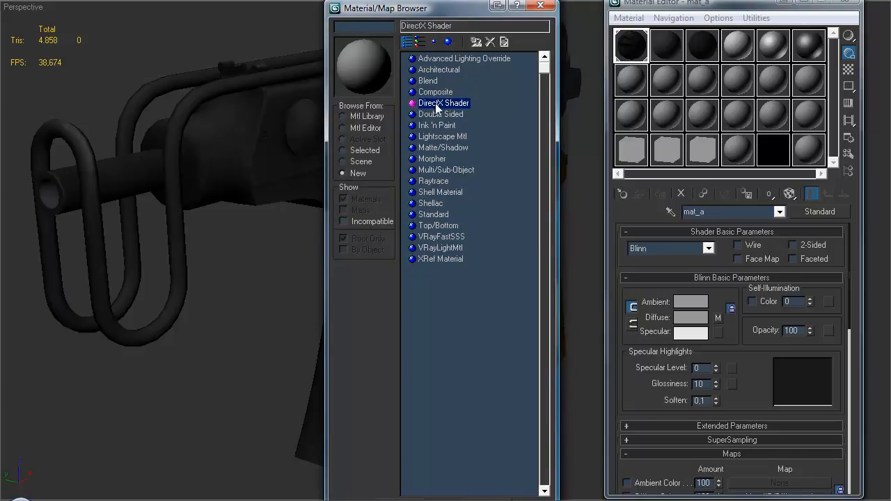
pyautogui.doubleClick(430, 104)
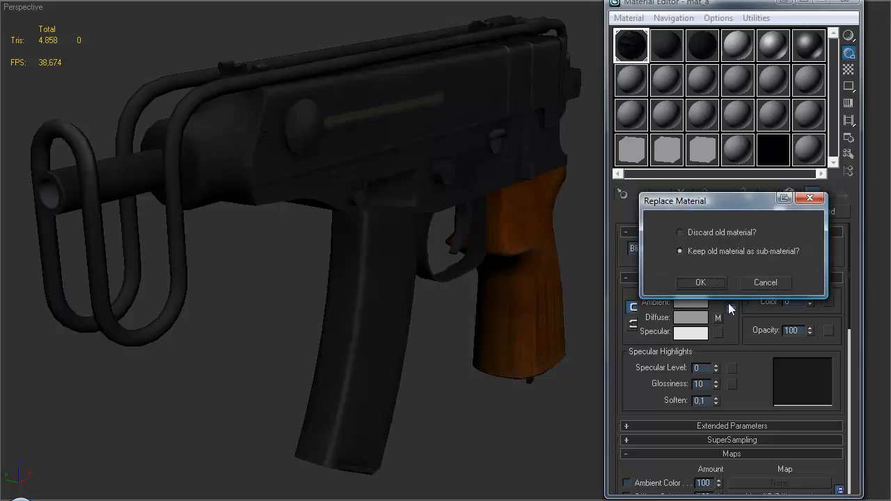
pyautogui.moveTo(728, 201); pyautogui.dragTo(488, 189)
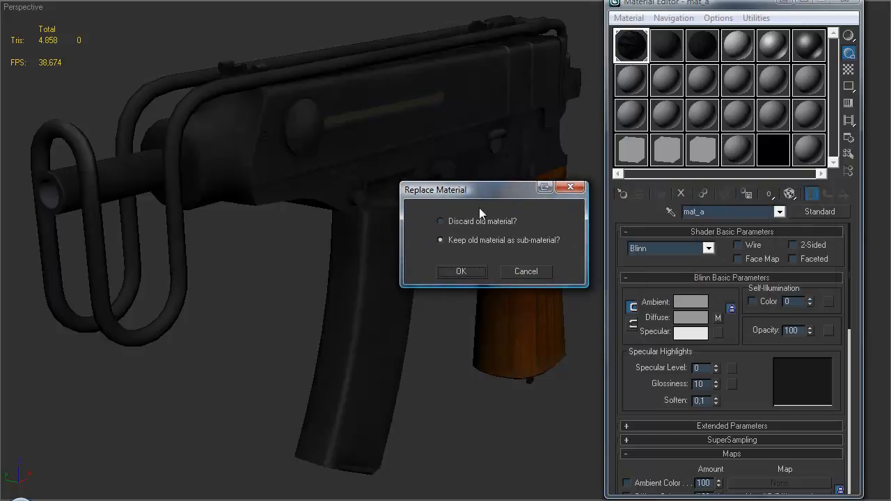
pyautogui.click(461, 271)
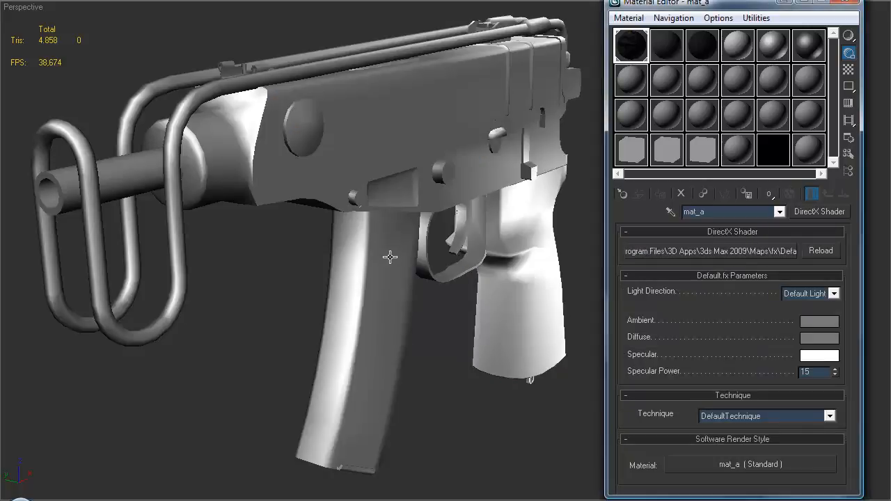
# - Set the Default.fx shader's diffuse color to light green (0.545, 1.0, 0.471) and check it on the gun
pyautogui.moveTo(392, 257)
pyautogui.keyDown('alt'); pyautogui.mouseDown(button='middle')
pyautogui.moveTo(414, 251)
pyautogui.moveTo(364, 248)
pyautogui.moveTo(403, 254)
pyautogui.mouseUp(button='middle'); pyautogui.keyUp('alt')
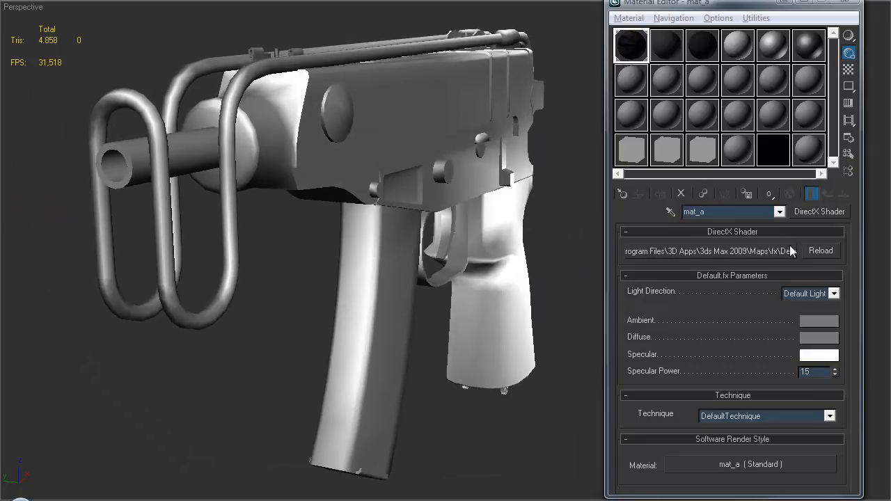
pyautogui.moveTo(452, 177)
pyautogui.keyDown('alt'); pyautogui.mouseDown(button='middle')
pyautogui.moveTo(443, 181)
pyautogui.moveTo(471, 162)
pyautogui.moveTo(469, 178)
pyautogui.mouseUp(button='middle'); pyautogui.keyUp('alt')
pyautogui.keyDown('alt'); pyautogui.moveTo(466, 278); pyautogui.dragTo(476, 285, button='middle'); pyautogui.keyUp('alt')
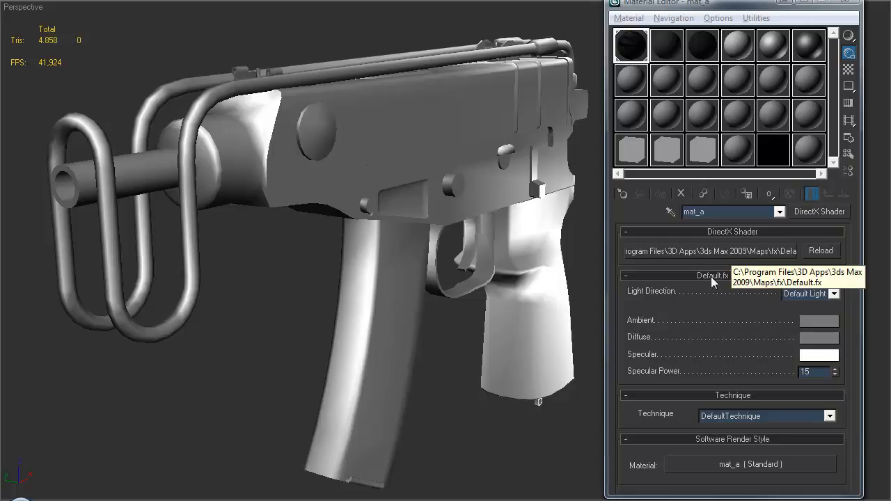
pyautogui.click(699, 301)
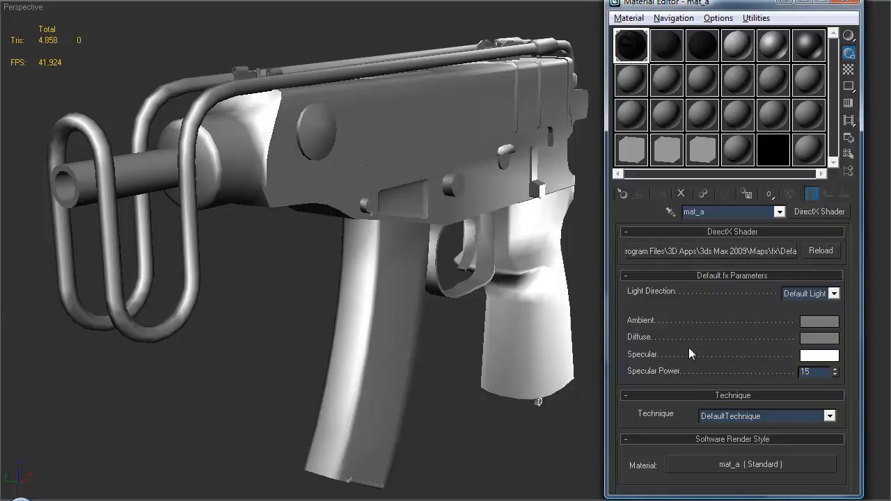
pyautogui.click(819, 340)
pyautogui.click(314, 73)
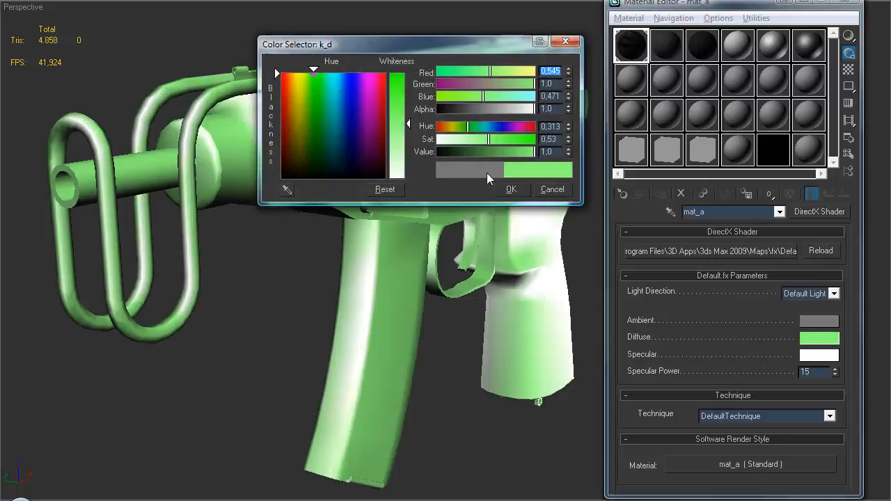
pyautogui.click(511, 189)
pyautogui.scroll(5, 489, 220)
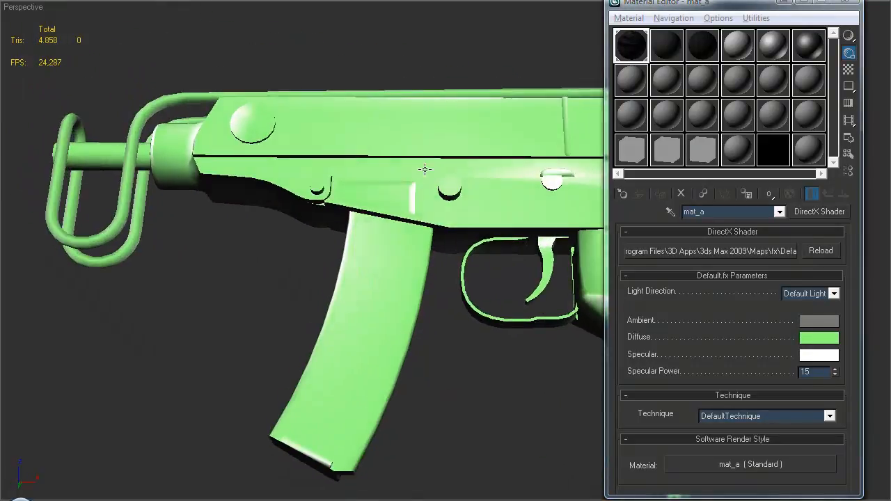
pyautogui.scroll(-3, 488, 221)
pyautogui.scroll(-1, 491, 217)
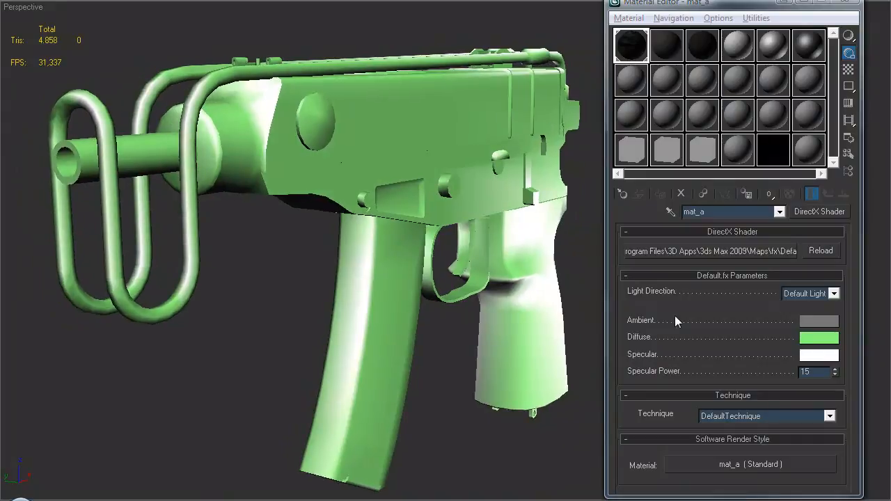
# - Load Xoliulshader_1.3_noshadows.fx from the Xoliulshader releaseversions folder as mat_a's DirectX shader file and check the gun's shading
pyautogui.click(727, 250)
pyautogui.click(239, 19)
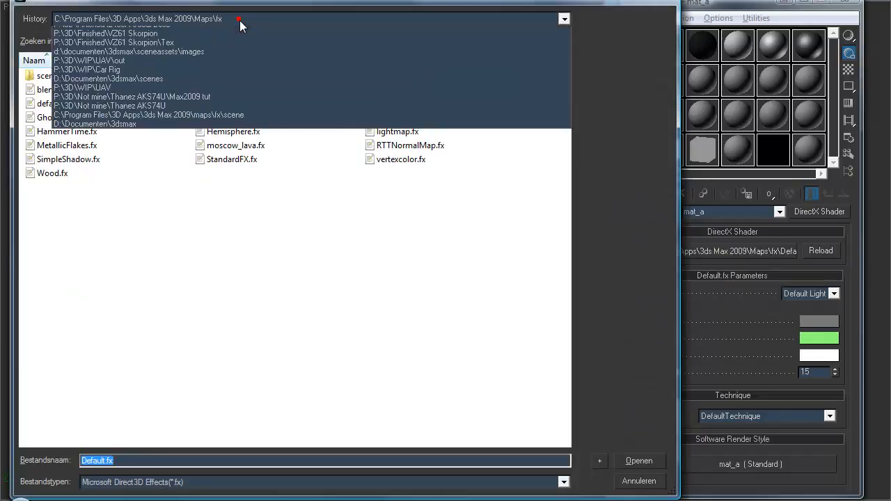
pyautogui.click(200, 41)
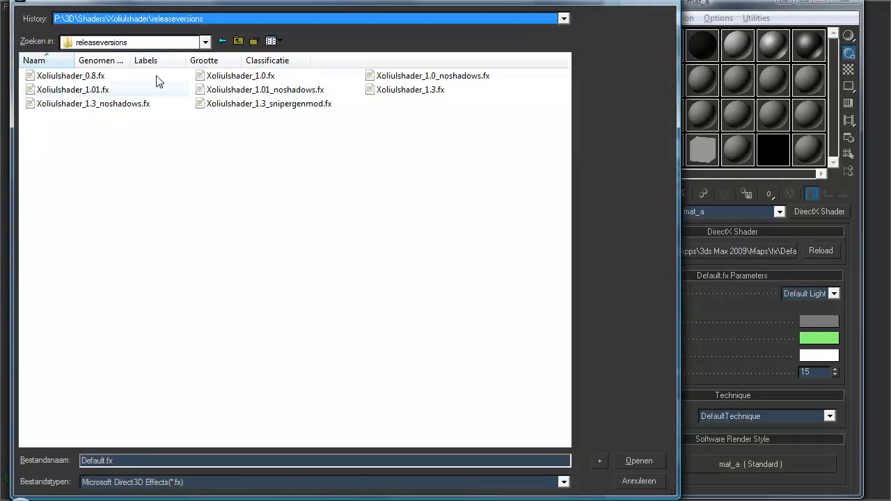
pyautogui.click(105, 105)
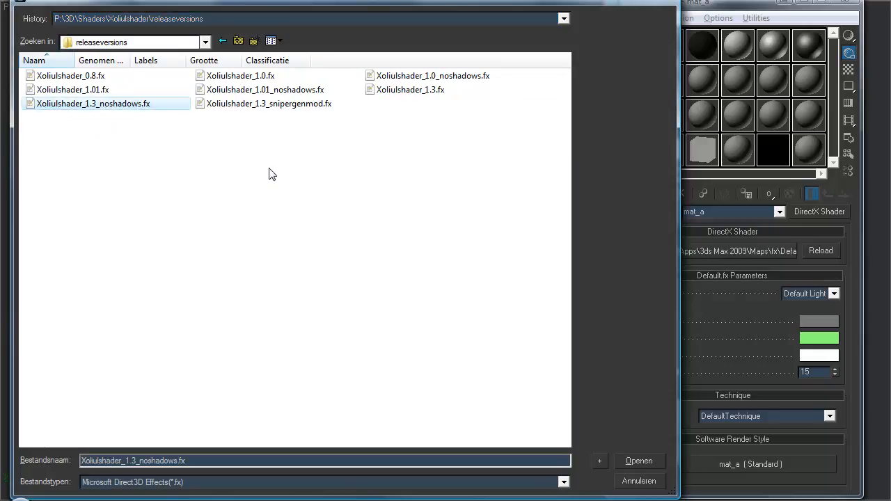
pyautogui.click(394, 90)
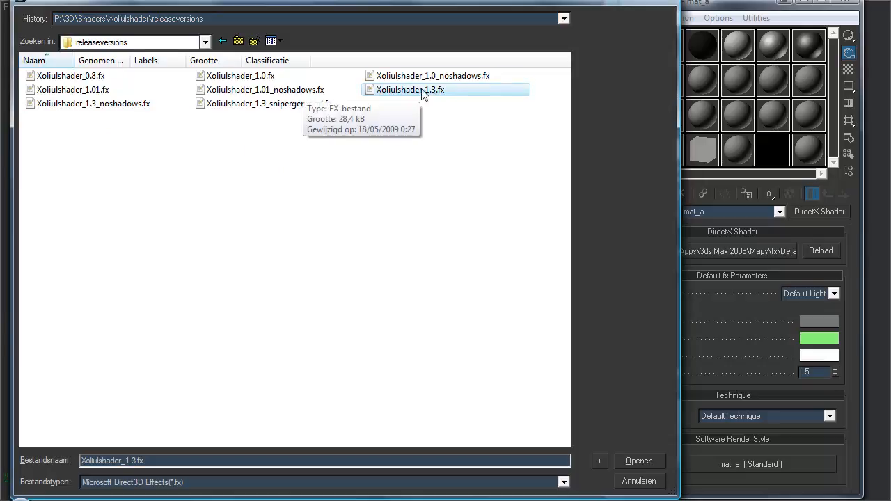
pyautogui.click(94, 106)
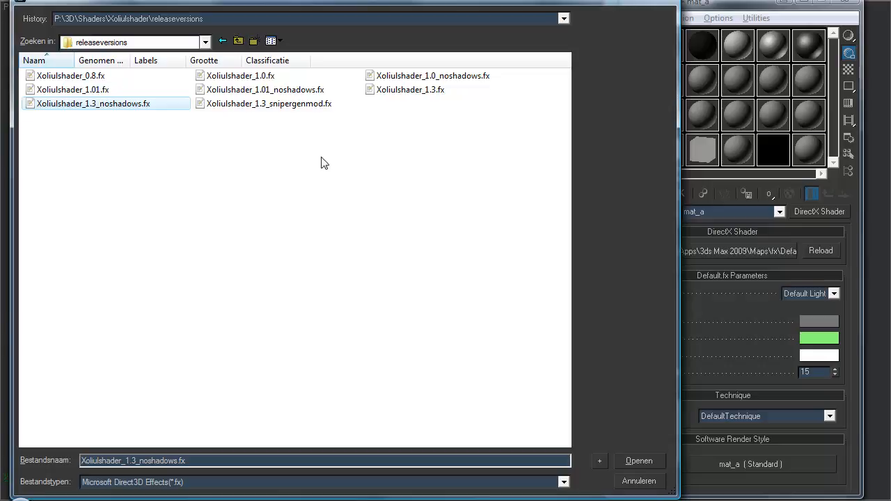
pyautogui.click(408, 93)
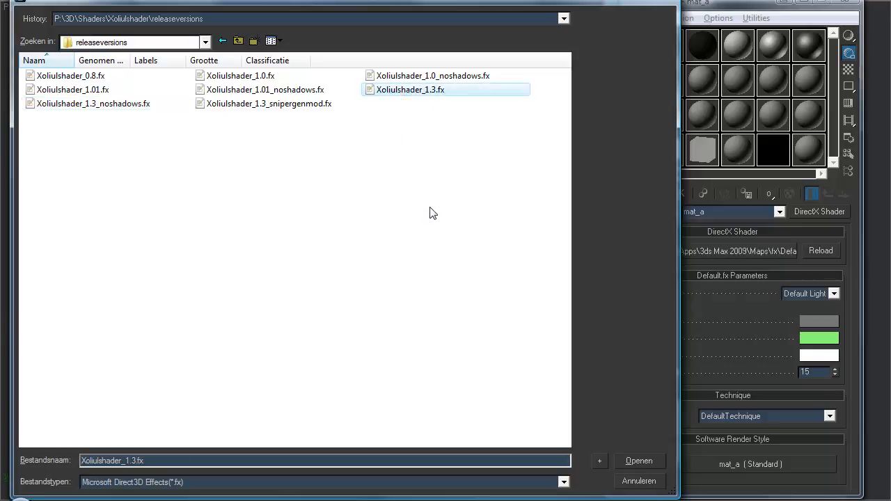
pyautogui.click(130, 105)
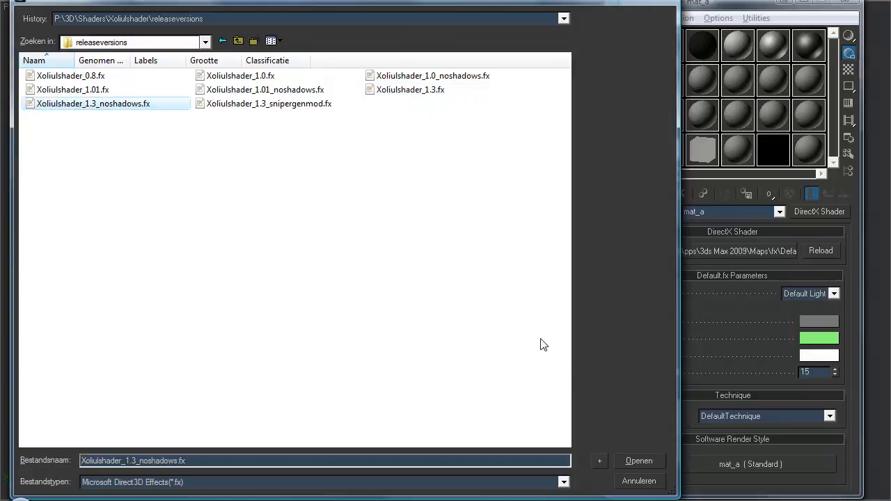
pyautogui.click(639, 461)
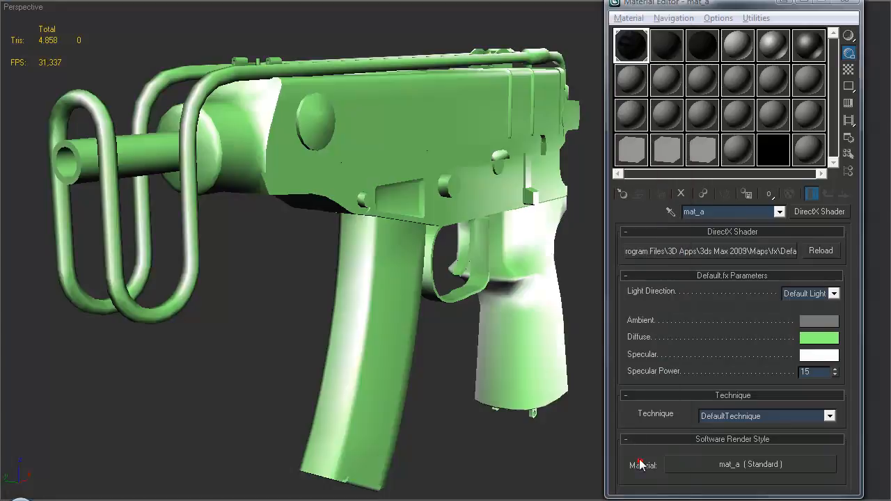
pyautogui.keyDown('alt'); pyautogui.moveTo(499, 230); pyautogui.dragTo(456, 216, button='middle'); pyautogui.keyUp('alt')
pyautogui.keyDown('alt'); pyautogui.moveTo(240, 253); pyautogui.dragTo(557, 273, button='middle'); pyautogui.keyUp('alt')
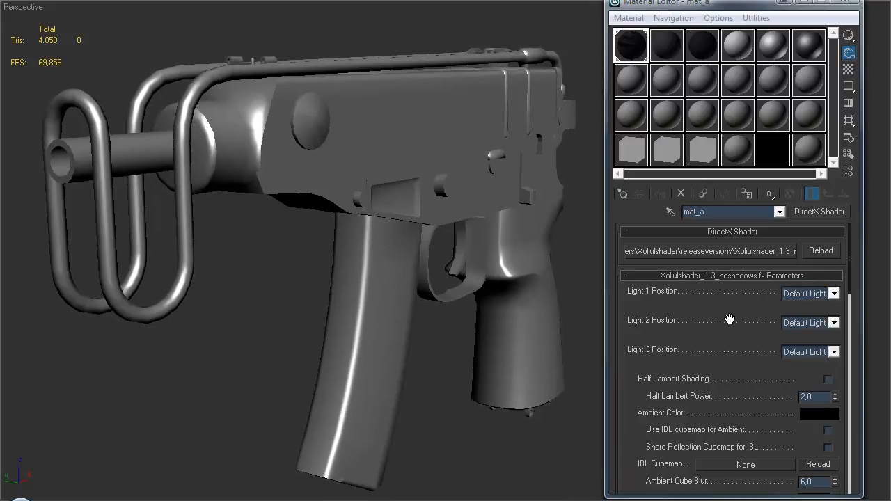
pyautogui.moveTo(700, 6); pyautogui.dragTo(696, 0)
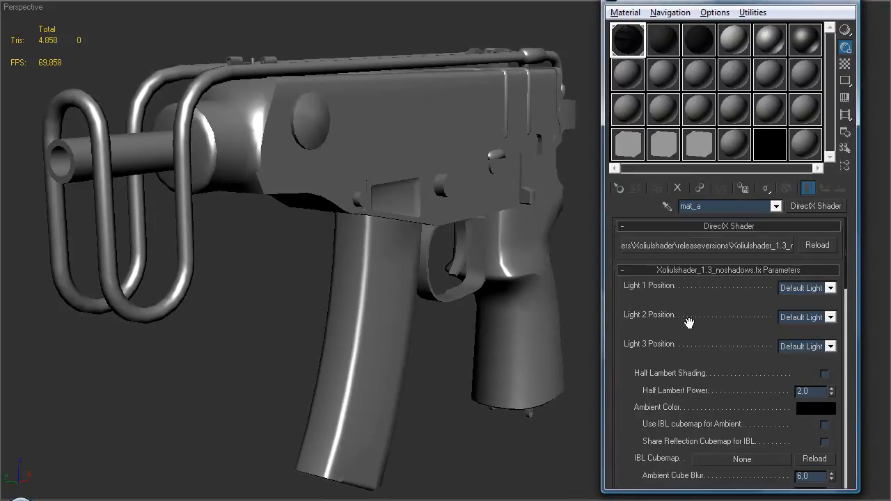
# - Look through the Xoliulshader_1.3_noshadows.fx parameters, from the light positions and ambient settings to the Fresnel and reflection settings
pyautogui.scroll(-10, 636, 392)
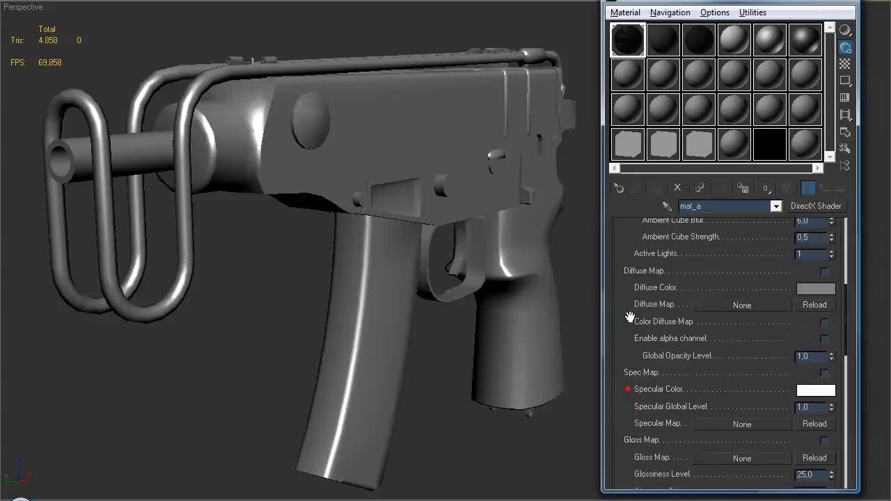
pyautogui.scroll(-10, 639, 279)
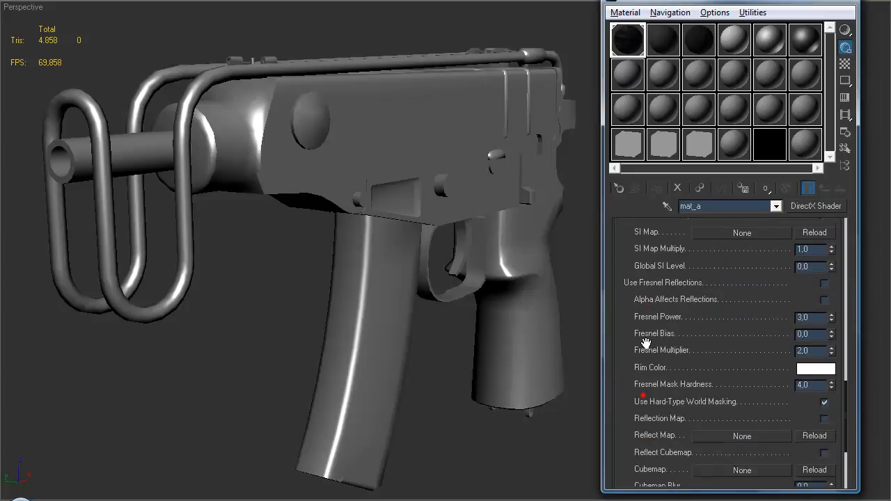
pyautogui.scroll(15, 650, 267)
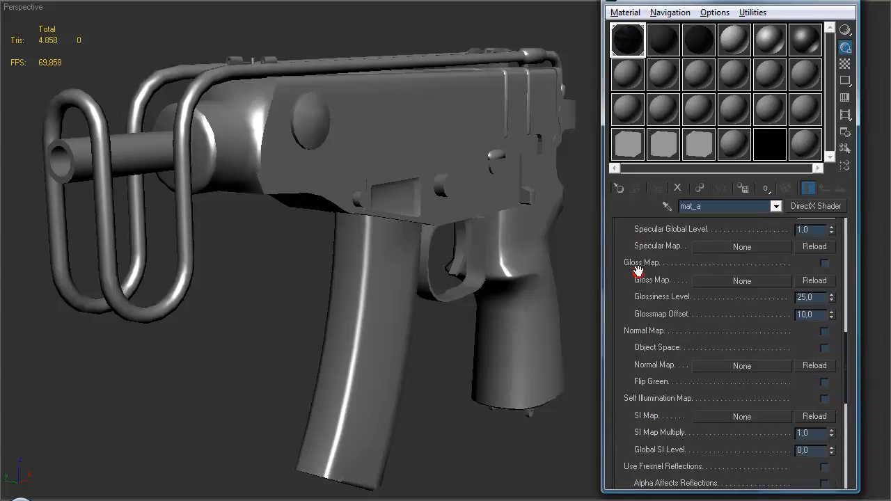
pyautogui.scroll(5, 627, 341)
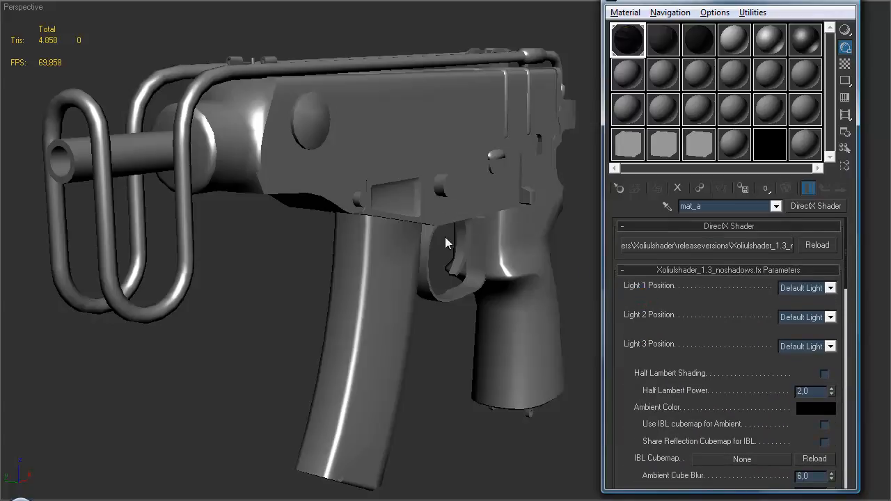
pyautogui.moveTo(422, 260)
pyautogui.keyDown('alt'); pyautogui.mouseDown(button='middle')
pyautogui.moveTo(397, 261)
pyautogui.moveTo(408, 243)
pyautogui.moveTo(571, 252)
pyautogui.moveTo(569, 300)
pyautogui.moveTo(520, 267)
pyautogui.moveTo(408, 251)
pyautogui.moveTo(395, 240)
pyautogui.moveTo(410, 273)
pyautogui.moveTo(406, 265)
pyautogui.moveTo(443, 272)
pyautogui.moveTo(424, 273)
pyautogui.mouseUp(button='middle'); pyautogui.keyUp('alt')
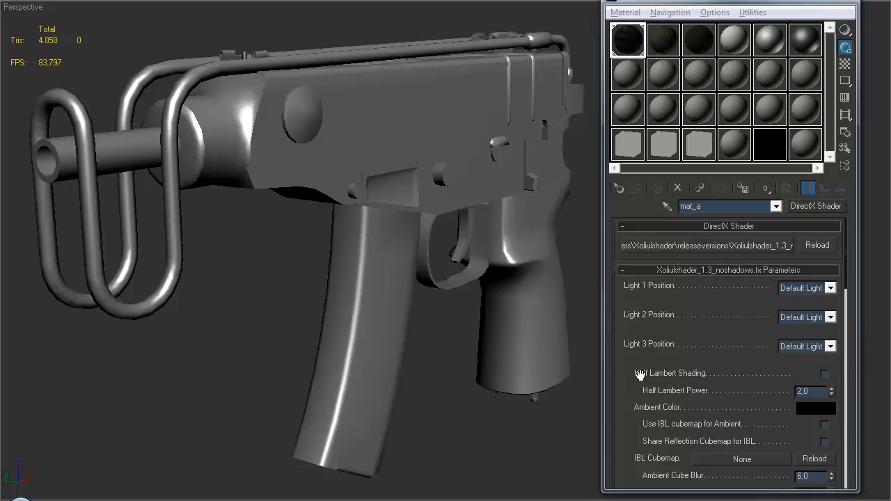
# - Load Diffuse.tga from the VZ61 Skorpion Tex folder as mat_a's diffuse map
pyautogui.moveTo(631, 416)
pyautogui.mouseDown()
pyautogui.moveTo(630, 341)
pyautogui.moveTo(623, 349)
pyautogui.mouseUp()
pyautogui.moveTo(633, 395); pyautogui.dragTo(720, 305)
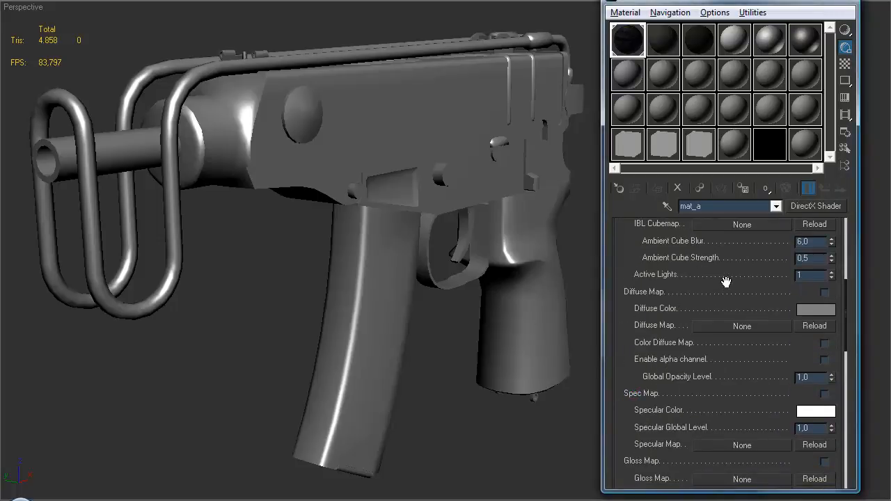
pyautogui.moveTo(651, 306); pyautogui.dragTo(651, 322)
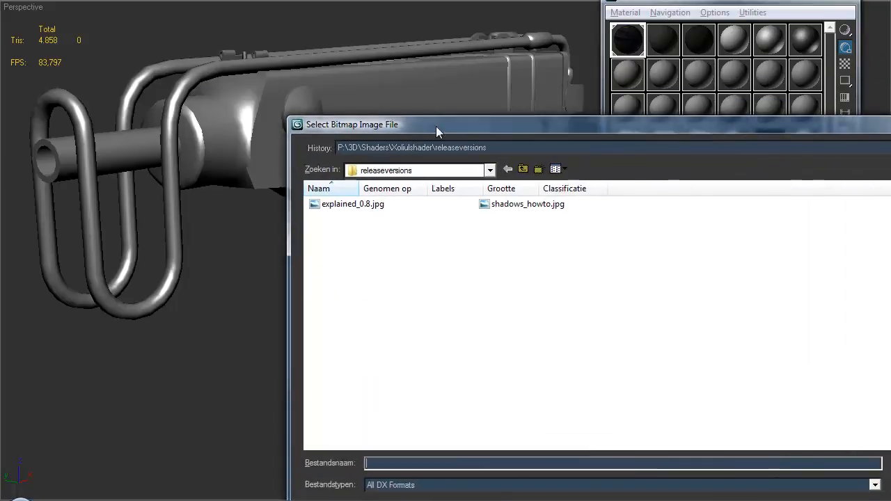
pyautogui.moveTo(436, 126); pyautogui.dragTo(235, 46)
pyautogui.click(235, 71)
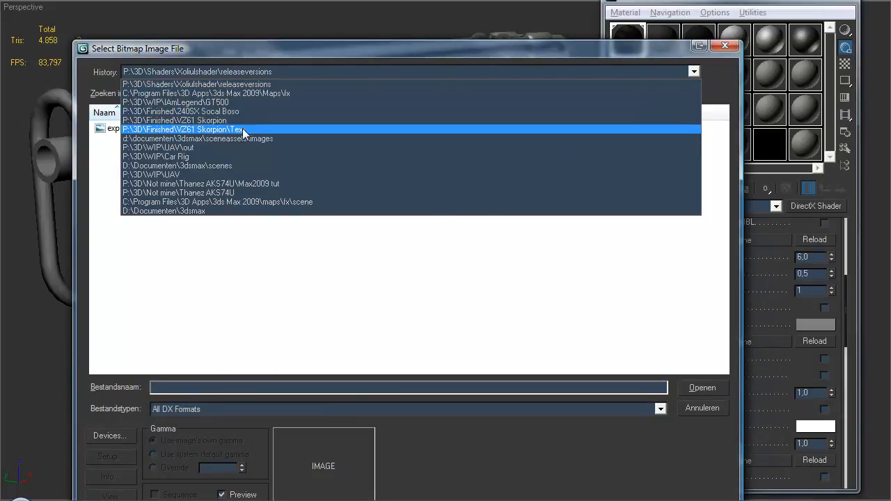
pyautogui.click(237, 129)
pyautogui.moveTo(365, 60); pyautogui.dragTo(374, 37)
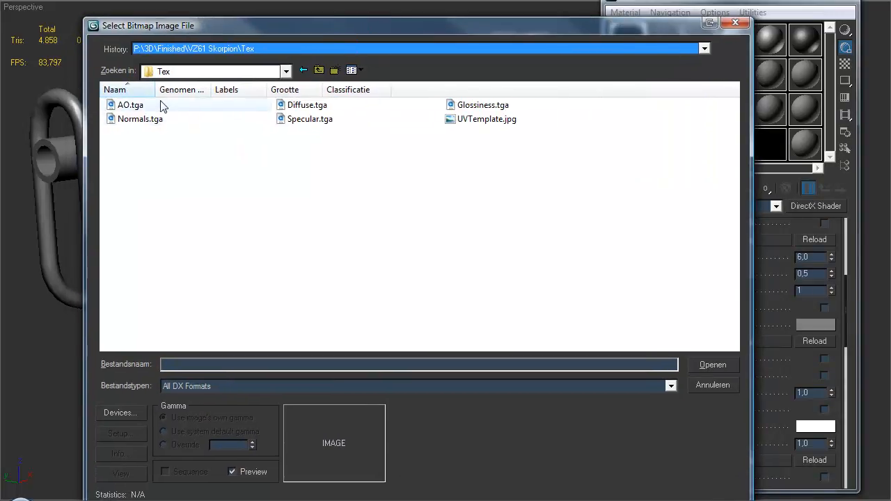
pyautogui.click(310, 107)
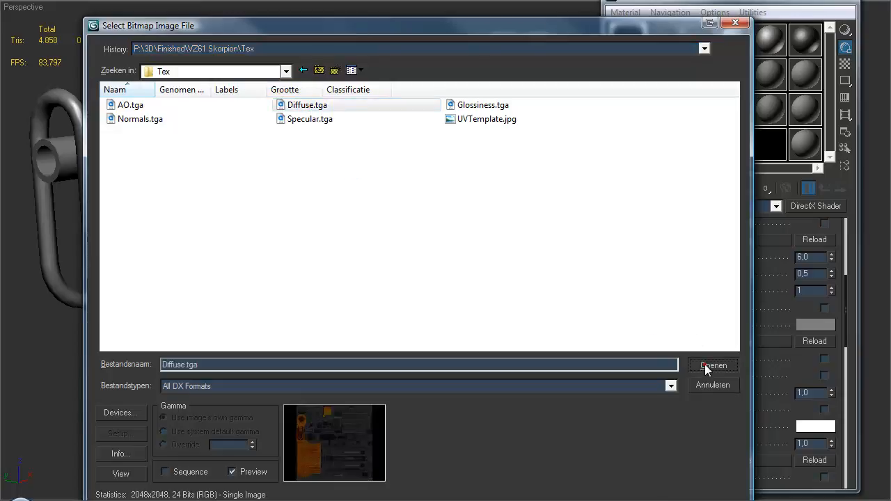
pyautogui.click(704, 365)
# - Enable the shader's Diffuse Map and check the texture on the gun from near and far
pyautogui.keyDown('alt'); pyautogui.moveTo(462, 274); pyautogui.dragTo(488, 279, button='middle'); pyautogui.keyUp('alt')
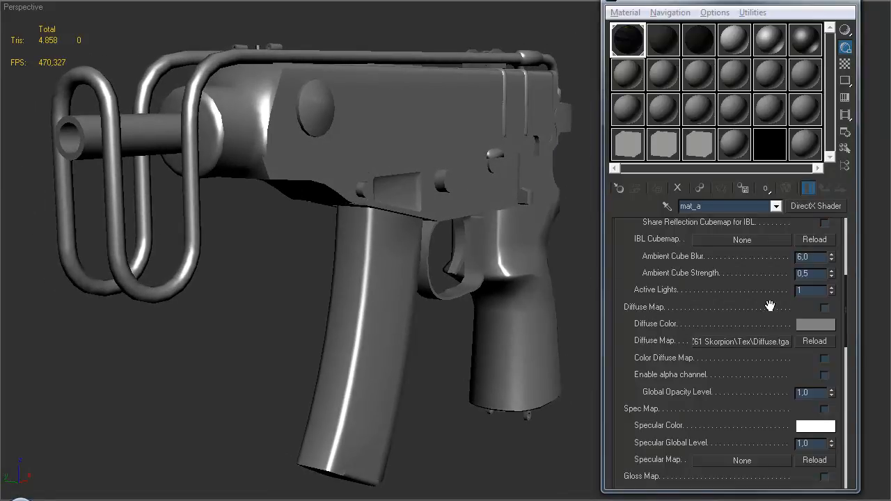
pyautogui.click(825, 307)
pyautogui.scroll(5, 412, 241)
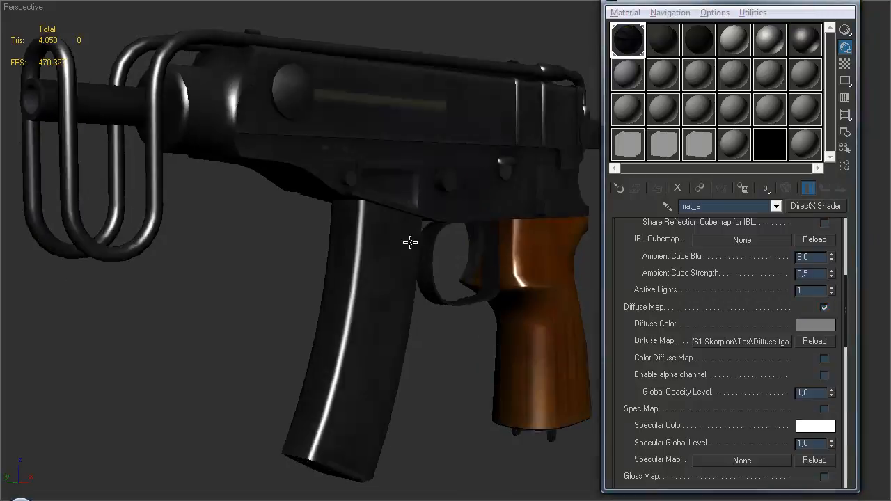
pyautogui.keyDown('alt'); pyautogui.moveTo(356, 243); pyautogui.dragTo(440, 255, button='middle'); pyautogui.keyUp('alt')
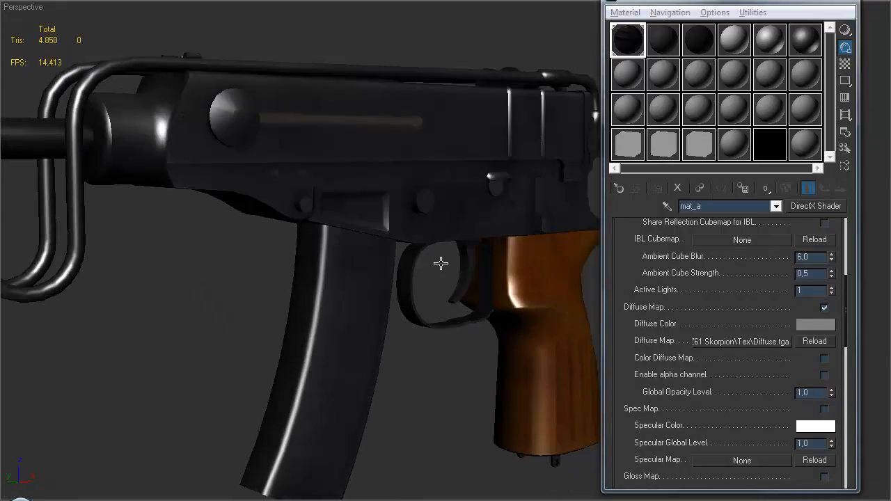
pyautogui.scroll(2, 440, 254)
pyautogui.scroll(-5, 440, 260)
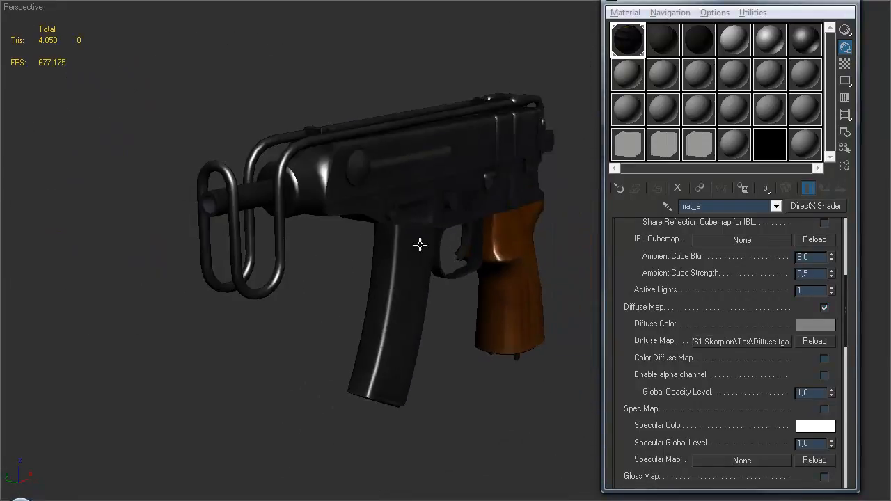
pyautogui.scroll(-2, 424, 244)
pyautogui.keyDown('alt'); pyautogui.moveTo(417, 262); pyautogui.dragTo(397, 284, button='middle'); pyautogui.keyUp('alt')
# - Load Normals.tga from the same Tex folder as the shader's normal map
pyautogui.moveTo(618, 392)
pyautogui.mouseDown()
pyautogui.moveTo(623, 305)
pyautogui.moveTo(641, 264)
pyautogui.mouseUp()
pyautogui.moveTo(639, 376)
pyautogui.mouseDown()
pyautogui.moveTo(632, 312)
pyautogui.moveTo(641, 253)
pyautogui.moveTo(645, 336)
pyautogui.mouseUp()
pyautogui.click(741, 339)
pyautogui.click(143, 91)
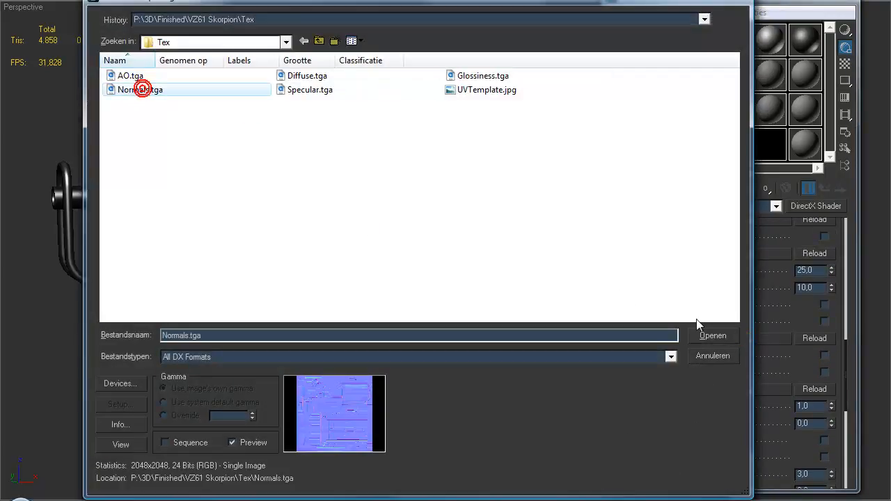
pyautogui.click(711, 337)
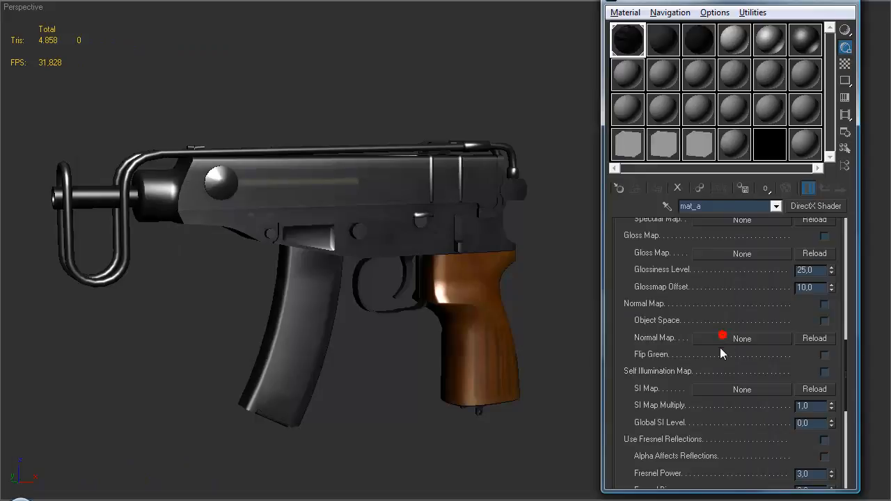
# - Enable the Normal Map and inspect the surface detail around the MADE IN CZECH REPUBLIC engraving from several angles
pyautogui.click(825, 305)
pyautogui.keyDown('alt'); pyautogui.moveTo(405, 321); pyautogui.dragTo(417, 342, button='middle'); pyautogui.keyUp('alt')
pyautogui.scroll(5, 415, 357)
pyautogui.scroll(8, 423, 322)
pyautogui.keyDown('alt'); pyautogui.moveTo(335, 258); pyautogui.dragTo(357, 264, button='middle'); pyautogui.keyUp('alt')
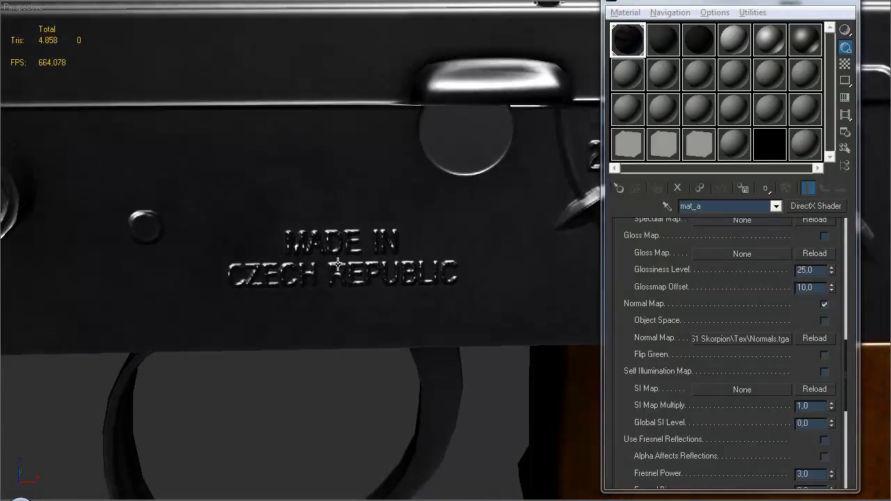
pyautogui.keyDown('alt'); pyautogui.moveTo(362, 313); pyautogui.dragTo(409, 273, button='middle'); pyautogui.keyUp('alt')
pyautogui.keyDown('alt'); pyautogui.moveTo(340, 323); pyautogui.dragTo(403, 313, button='middle'); pyautogui.keyUp('alt')
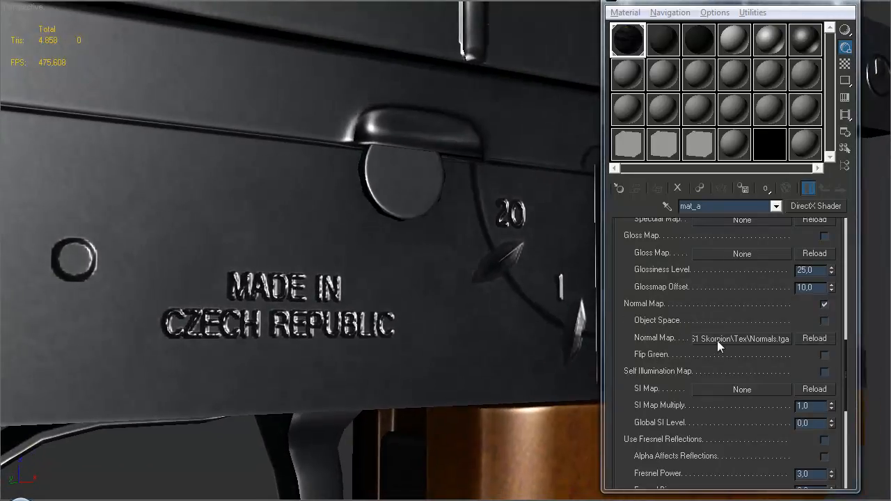
# - Toggle Flip Green to compare the engraving's shading, leave it enabled, and check the highlights across the gun
pyautogui.click(824, 354)
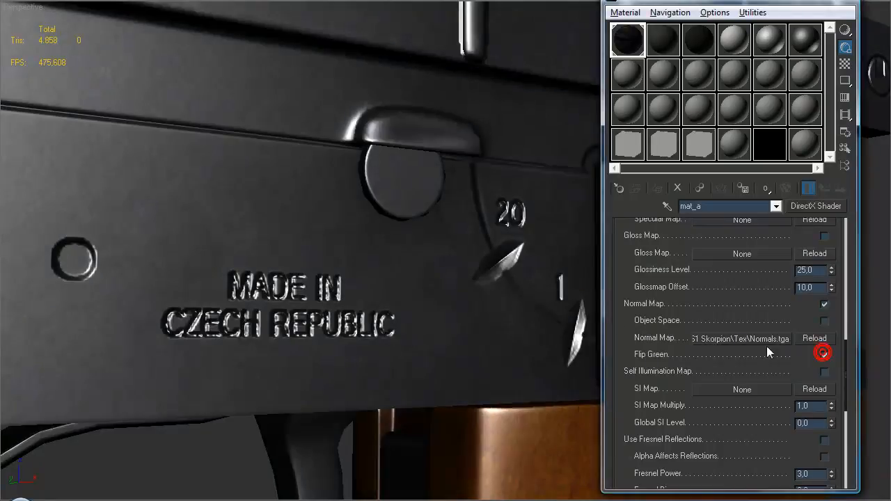
pyautogui.click(825, 355)
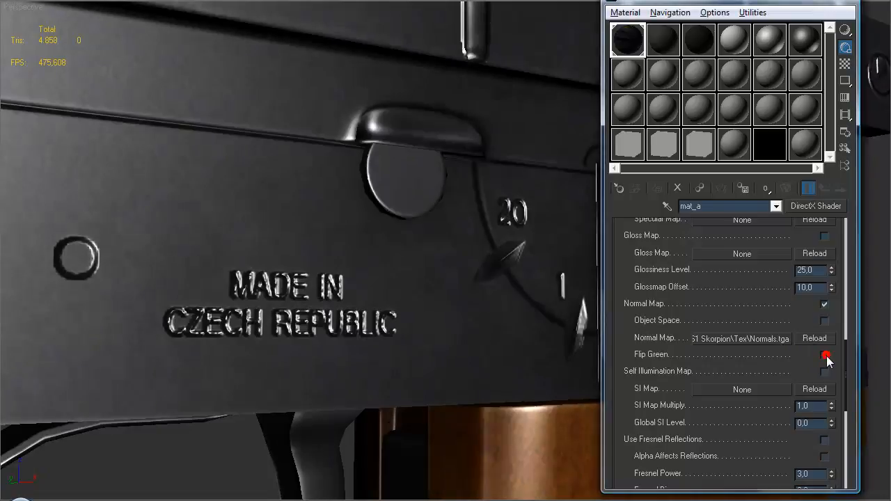
pyautogui.click(825, 355)
pyautogui.scroll(-5, 474, 278)
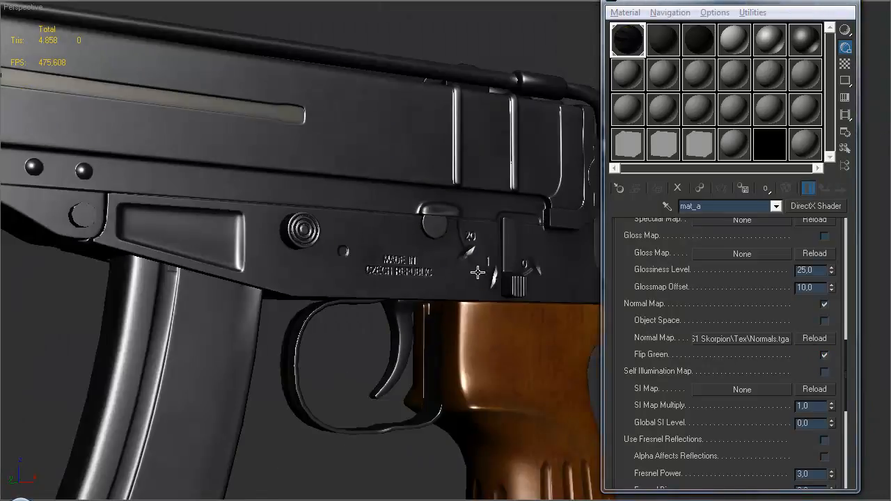
pyautogui.scroll(-8, 428, 286)
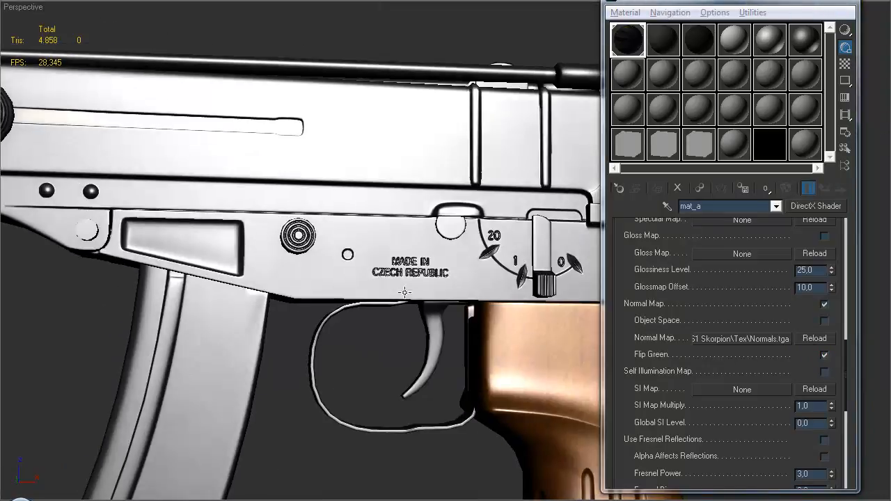
pyautogui.keyDown('alt'); pyautogui.moveTo(428, 285); pyautogui.dragTo(365, 276, button='middle'); pyautogui.keyUp('alt')
pyautogui.scroll(-3, 460, 335)
pyautogui.scroll(3, 373, 376)
pyautogui.scroll(2, 429, 329)
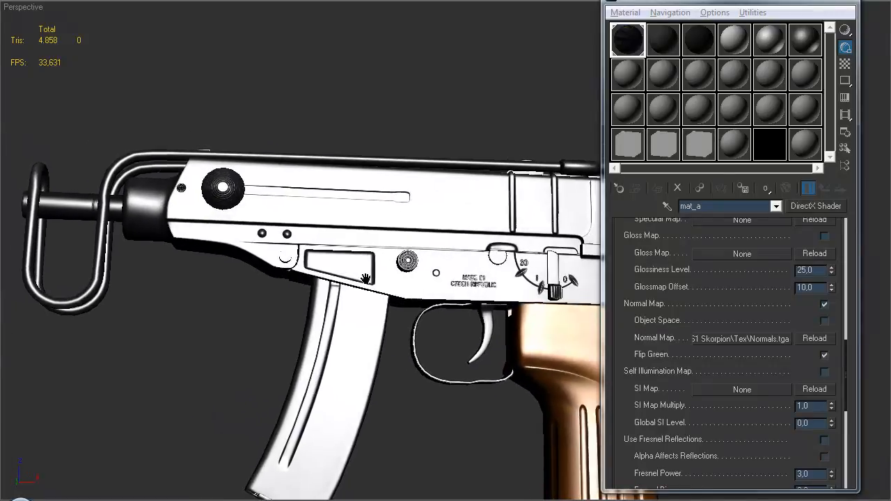
# - Try a bright magenta specular color on the shader and check the highlights on the gun
pyautogui.scroll(5, 666, 306)
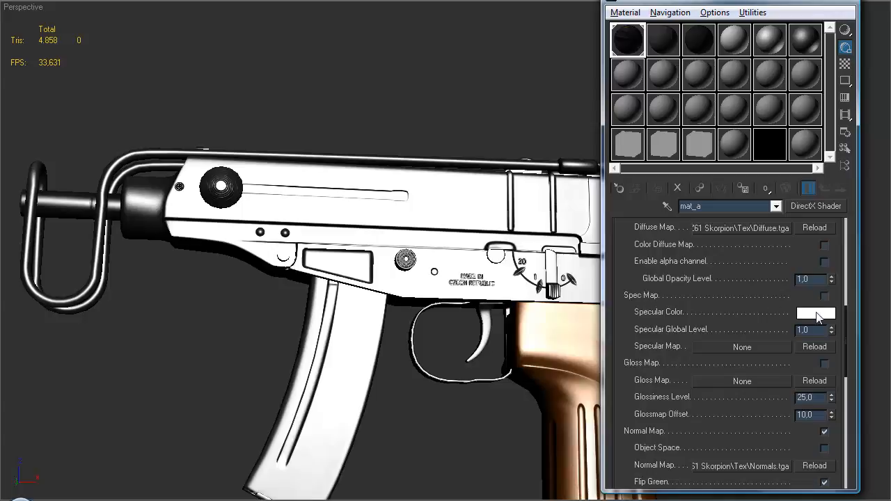
pyautogui.click(819, 315)
pyautogui.click(370, 74)
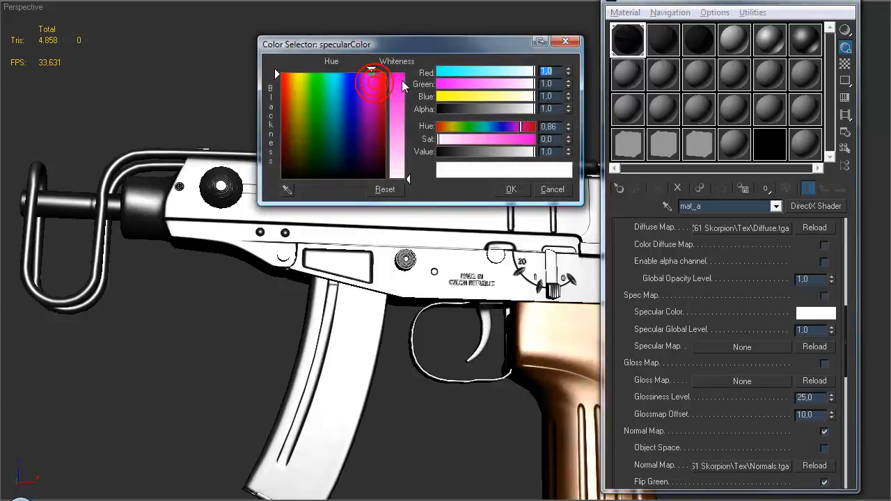
pyautogui.click(402, 76)
pyautogui.click(513, 191)
pyautogui.moveTo(430, 284)
pyautogui.keyDown('alt'); pyautogui.mouseDown(button='middle')
pyautogui.moveTo(413, 292)
pyautogui.moveTo(432, 241)
pyautogui.moveTo(416, 303)
pyautogui.moveTo(422, 309)
pyautogui.moveTo(434, 293)
pyautogui.mouseUp(button='middle'); pyautogui.keyUp('alt')
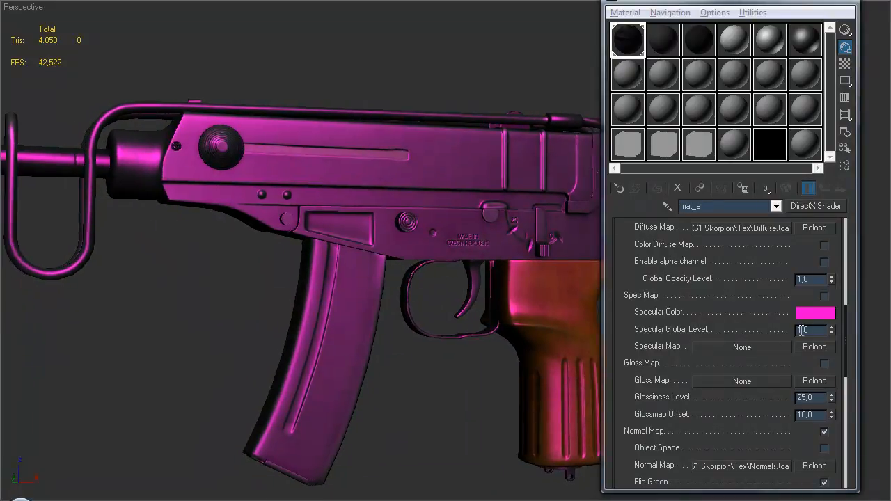
# - Return the shader's specular color to white
pyautogui.click(816, 312)
pyautogui.moveTo(400, 159); pyautogui.dragTo(410, 186)
pyautogui.click(512, 191)
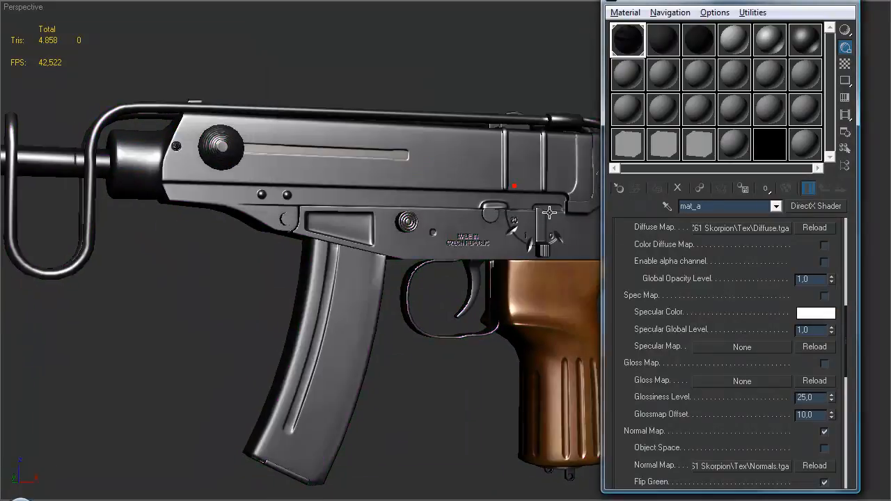
# - Load Specular.tga as the specular map, enable Spec Map, and check the gun's highlights
pyautogui.scroll(-1, 729, 319)
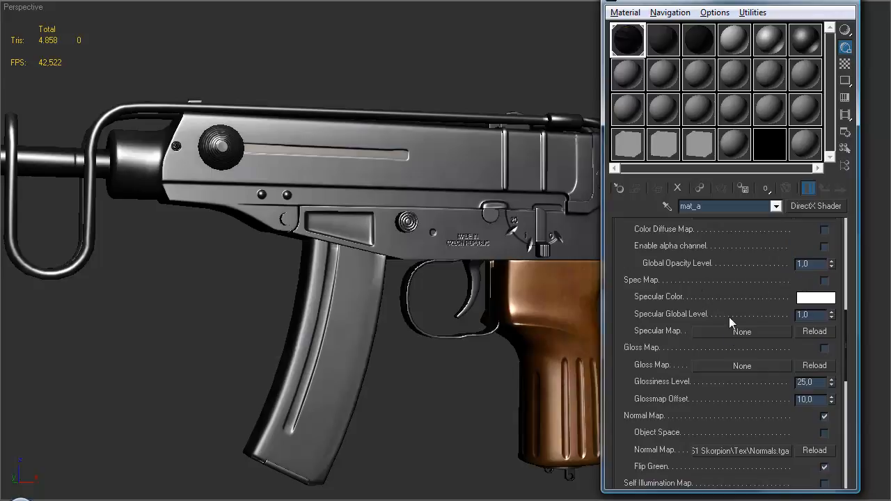
pyautogui.click(742, 332)
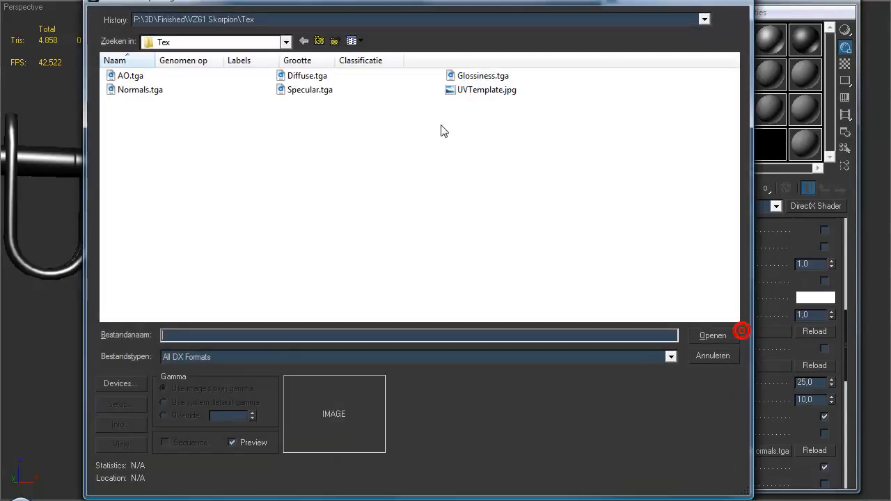
pyautogui.click(325, 91)
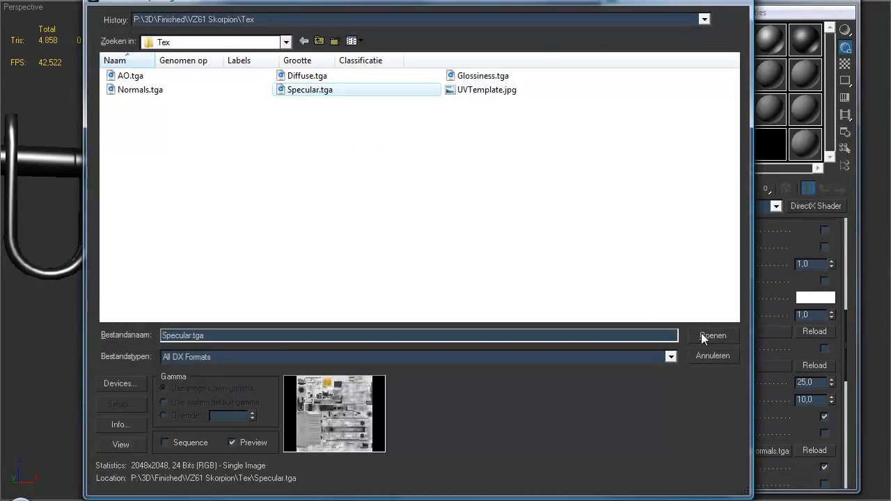
pyautogui.click(710, 336)
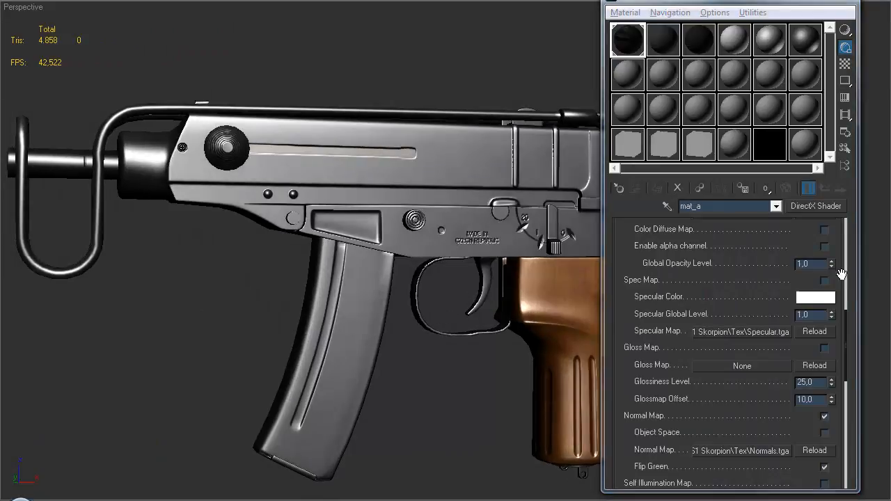
pyautogui.click(825, 280)
pyautogui.moveTo(587, 295)
pyautogui.keyDown('alt'); pyautogui.mouseDown(button='middle')
pyautogui.moveTo(398, 279)
pyautogui.moveTo(449, 290)
pyautogui.moveTo(440, 252)
pyautogui.moveTo(445, 290)
pyautogui.moveTo(435, 276)
pyautogui.moveTo(462, 275)
pyautogui.moveTo(376, 295)
pyautogui.moveTo(395, 299)
pyautogui.moveTo(399, 312)
pyautogui.moveTo(437, 268)
pyautogui.moveTo(340, 308)
pyautogui.moveTo(337, 300)
pyautogui.moveTo(441, 302)
pyautogui.moveTo(358, 308)
pyautogui.moveTo(360, 338)
pyautogui.mouseUp(button='middle'); pyautogui.keyUp('alt')
pyautogui.scroll(-3, 442, 301)
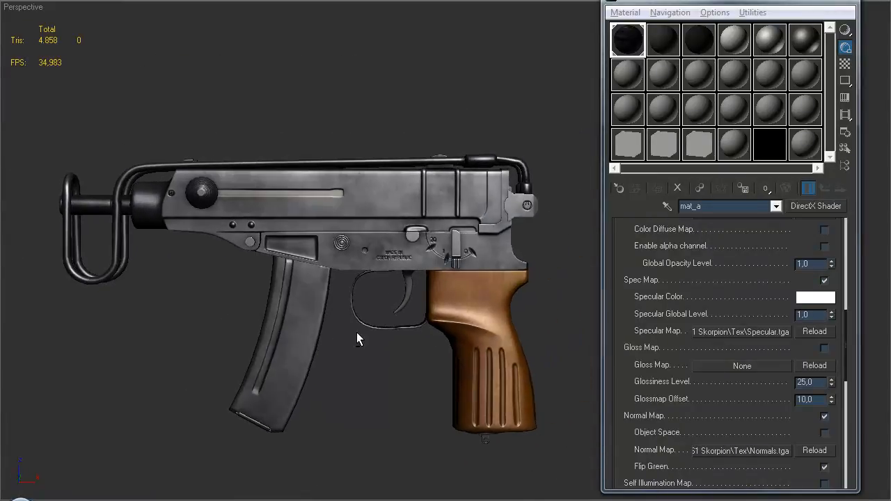
# - Load Glossiness.tga as the shader's gloss map and view the gun's receiver and wooden grip up close
pyautogui.scroll(-3, 747, 358)
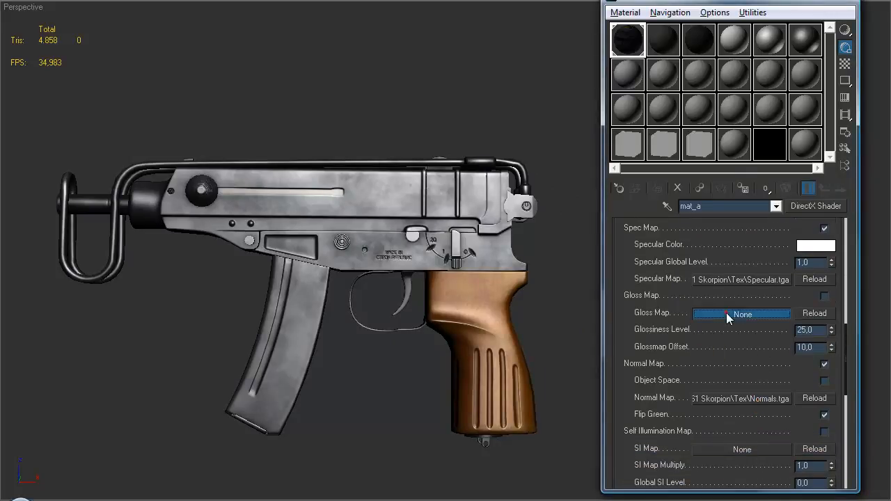
pyautogui.click(727, 314)
pyautogui.click(492, 75)
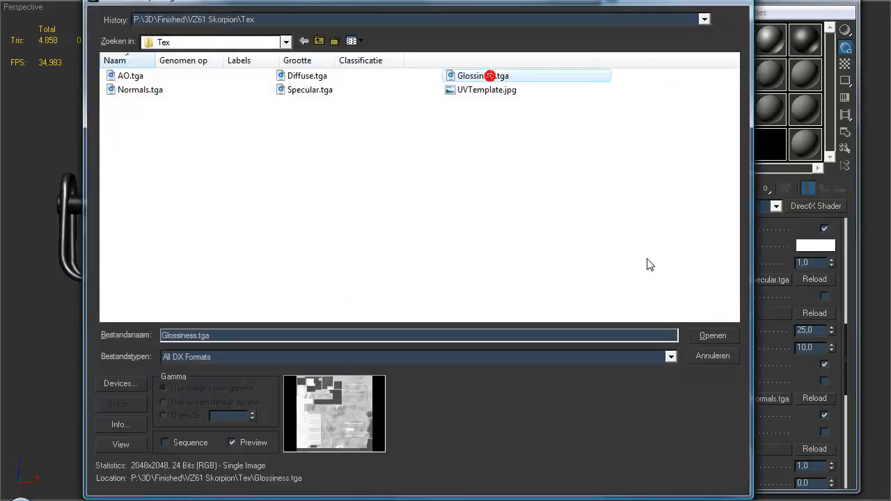
pyautogui.click(712, 335)
pyautogui.keyDown('alt'); pyautogui.moveTo(387, 282); pyautogui.dragTo(419, 308, button='middle'); pyautogui.keyUp('alt')
pyautogui.scroll(3, 412, 294)
pyautogui.moveTo(419, 309); pyautogui.dragTo(463, 287, button='middle')
pyautogui.keyDown('alt'); pyautogui.moveTo(452, 290); pyautogui.dragTo(487, 305, button='middle'); pyautogui.keyUp('alt')
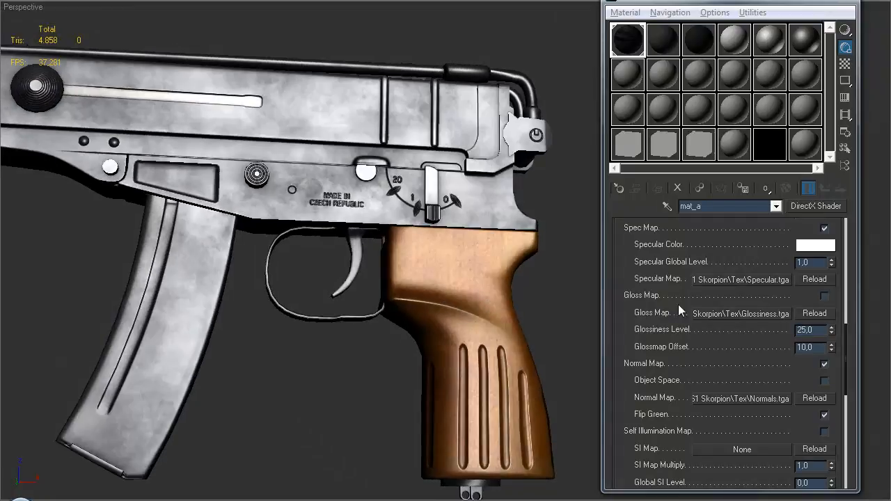
# - Raise the shader's Glossiness Level to 100 and check the highlights on the gun's receiver and grip
pyautogui.doubleClick(817, 332)
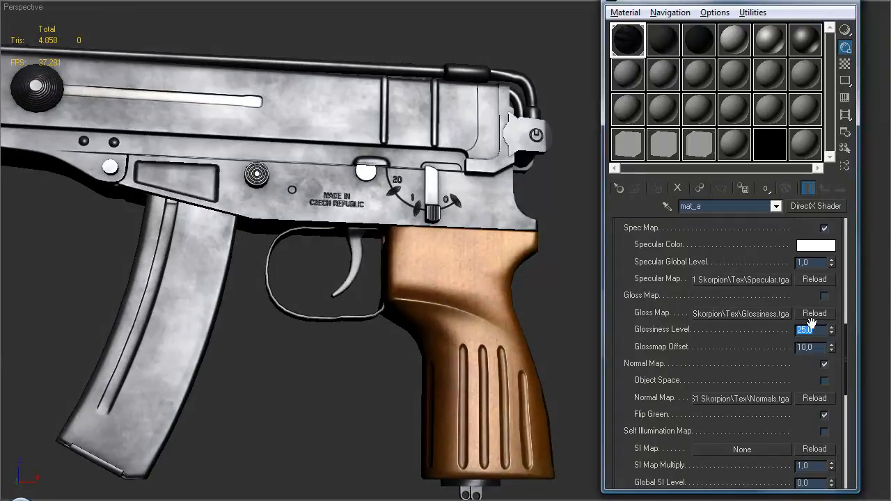
pyautogui.moveTo(736, 344); pyautogui.dragTo(759, 331)
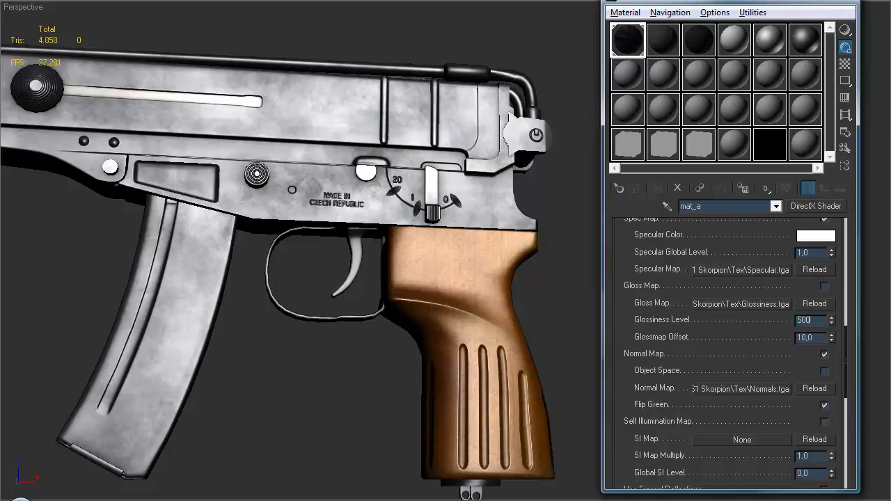
pyautogui.press('Return')
pyautogui.scroll(-5, 341, 231)
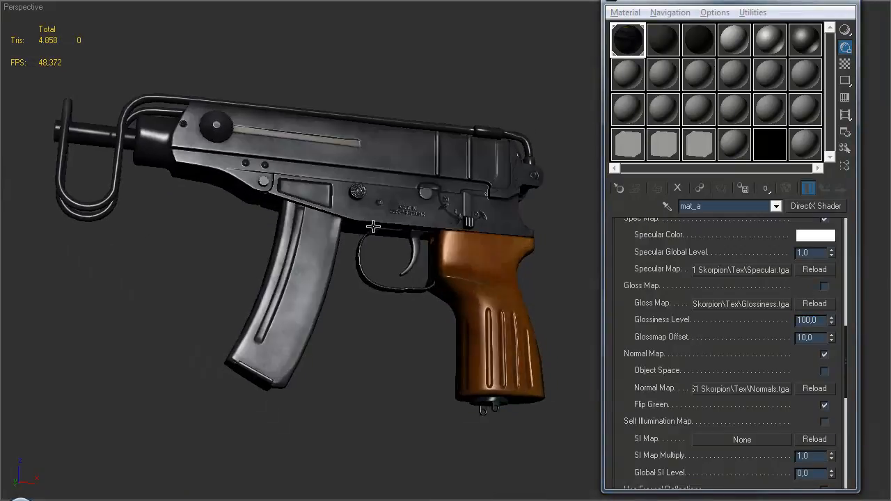
pyautogui.scroll(4, 378, 265)
pyautogui.keyDown('alt'); pyautogui.moveTo(378, 266); pyautogui.dragTo(344, 123, button='middle'); pyautogui.keyUp('alt')
pyautogui.keyDown('alt'); pyautogui.moveTo(378, 218); pyautogui.dragTo(408, 229, button='middle'); pyautogui.keyUp('alt')
pyautogui.moveTo(501, 261)
pyautogui.mouseDown(button='middle')
pyautogui.moveTo(346, 227)
pyautogui.moveTo(314, 245)
pyautogui.moveTo(348, 224)
pyautogui.mouseUp(button='middle')
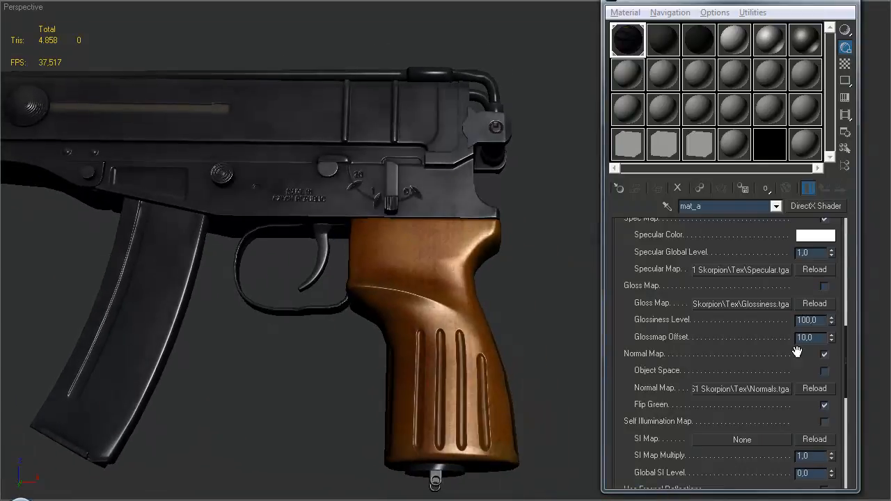
# - Set the shader's Glossmap Offset to 5 and check the highlights on the whole gun
pyautogui.doubleClick(806, 321)
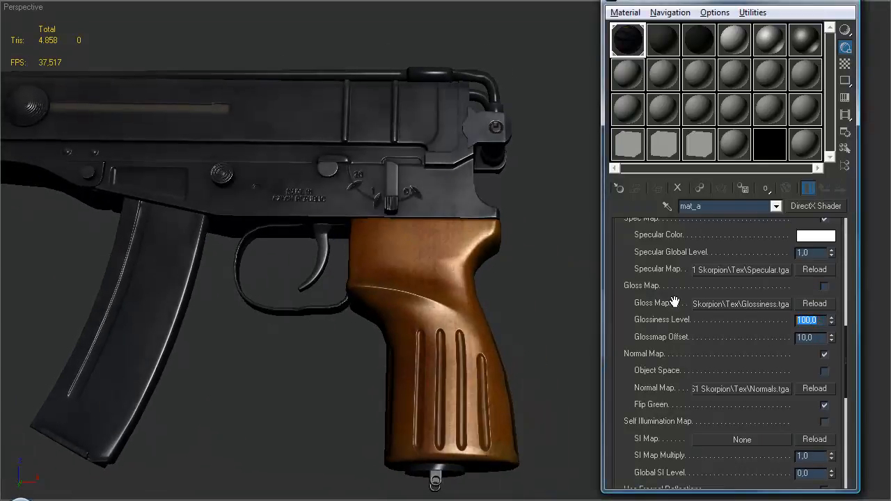
pyautogui.keyDown('alt'); pyautogui.moveTo(362, 287); pyautogui.dragTo(384, 290, button='middle'); pyautogui.keyUp('alt')
pyautogui.scroll(-4, 385, 290)
pyautogui.moveTo(385, 290)
pyautogui.mouseDown(button='middle')
pyautogui.moveTo(424, 293)
pyautogui.moveTo(392, 294)
pyautogui.moveTo(423, 332)
pyautogui.moveTo(454, 302)
pyautogui.moveTo(450, 285)
pyautogui.moveTo(439, 317)
pyautogui.moveTo(413, 324)
pyautogui.moveTo(450, 338)
pyautogui.mouseUp(button='middle')
pyautogui.doubleClick(807, 337)
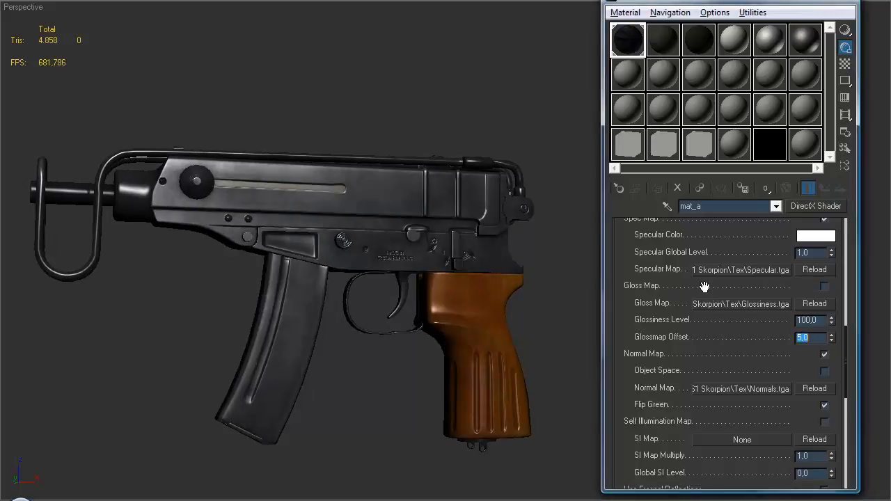
pyautogui.press('Return')
pyautogui.moveTo(325, 264)
pyautogui.keyDown('alt'); pyautogui.mouseDown(button='middle')
pyautogui.moveTo(341, 280)
pyautogui.moveTo(382, 272)
pyautogui.moveTo(378, 260)
pyautogui.moveTo(453, 264)
pyautogui.moveTo(444, 305)
pyautogui.moveTo(374, 271)
pyautogui.mouseUp(button='middle'); pyautogui.keyUp('alt')
pyautogui.keyDown('alt'); pyautogui.moveTo(411, 295); pyautogui.dragTo(411, 325, button='middle'); pyautogui.keyUp('alt')
# - Enable Use Fresnel Reflections in the gun material's shader parameters
pyautogui.scroll(10, 641, 313)
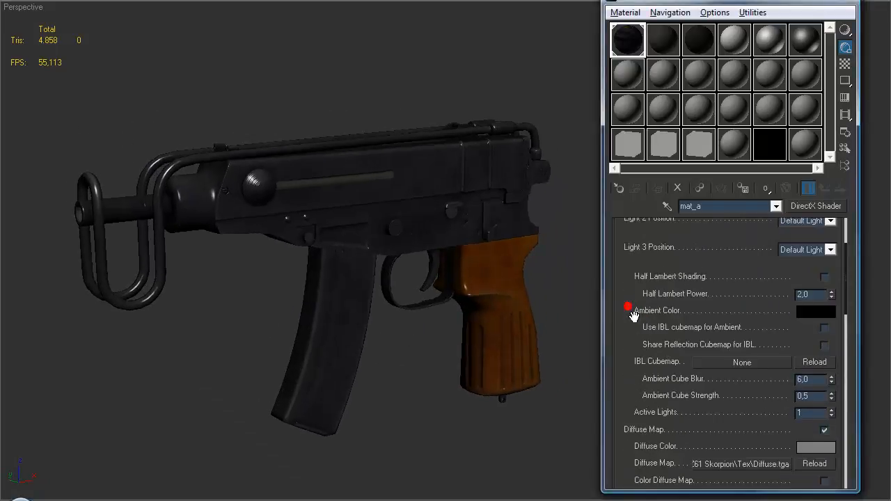
pyautogui.scroll(5, 637, 348)
pyautogui.scroll(-15, 638, 425)
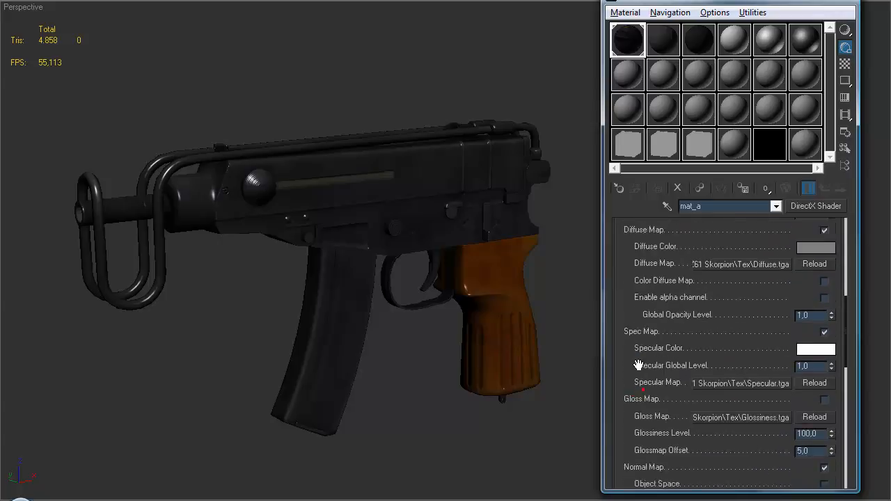
pyautogui.scroll(-3, 642, 404)
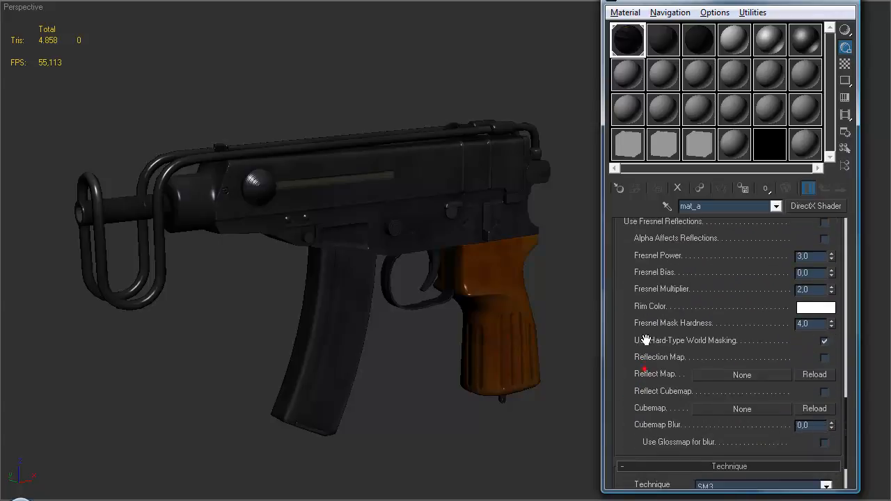
pyautogui.moveTo(364, 271)
pyautogui.keyDown('alt'); pyautogui.mouseDown(button='middle')
pyautogui.moveTo(394, 295)
pyautogui.moveTo(363, 282)
pyautogui.mouseUp(button='middle'); pyautogui.keyUp('alt')
pyautogui.moveTo(694, 261)
pyautogui.mouseDown()
pyautogui.moveTo(696, 277)
pyautogui.moveTo(686, 272)
pyautogui.mouseUp()
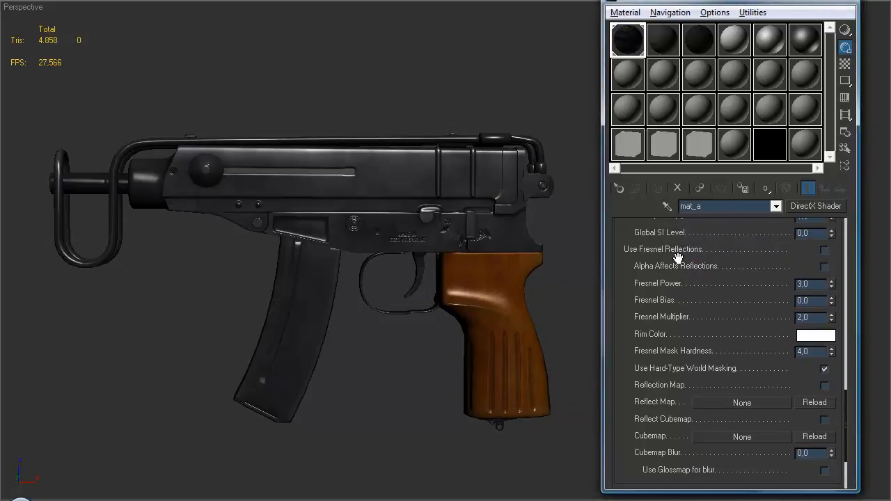
pyautogui.click(824, 251)
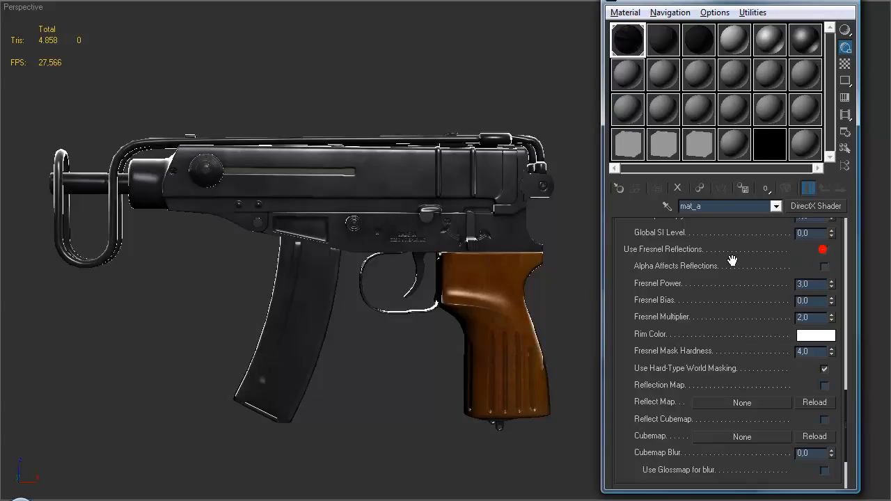
# - Examine the Fresnel rim highlights along the gun's barrel, wire stock, receiver and grip from several angles
pyautogui.keyDown('alt'); pyautogui.moveTo(386, 291); pyautogui.dragTo(508, 408, button='middle'); pyautogui.keyUp('alt')
pyautogui.scroll(3, 488, 334)
pyautogui.keyDown('alt'); pyautogui.moveTo(326, 298); pyautogui.dragTo(508, 331, button='middle'); pyautogui.keyUp('alt')
pyautogui.scroll(4, 422, 300)
pyautogui.keyDown('alt'); pyautogui.moveTo(423, 299); pyautogui.dragTo(333, 296, button='middle'); pyautogui.keyUp('alt')
pyautogui.scroll(-4, 332, 297)
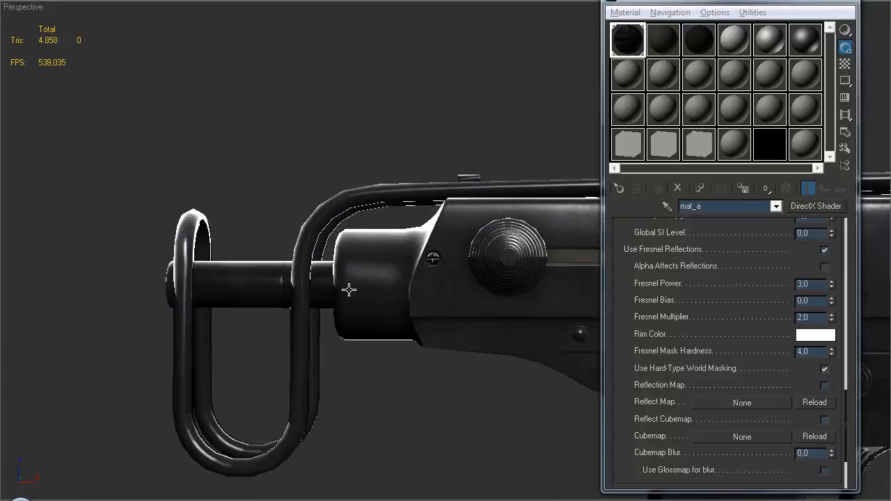
pyautogui.keyDown('alt'); pyautogui.moveTo(425, 309); pyautogui.dragTo(394, 255, button='middle'); pyautogui.keyUp('alt')
pyautogui.moveTo(519, 270); pyautogui.dragTo(408, 284, button='middle')
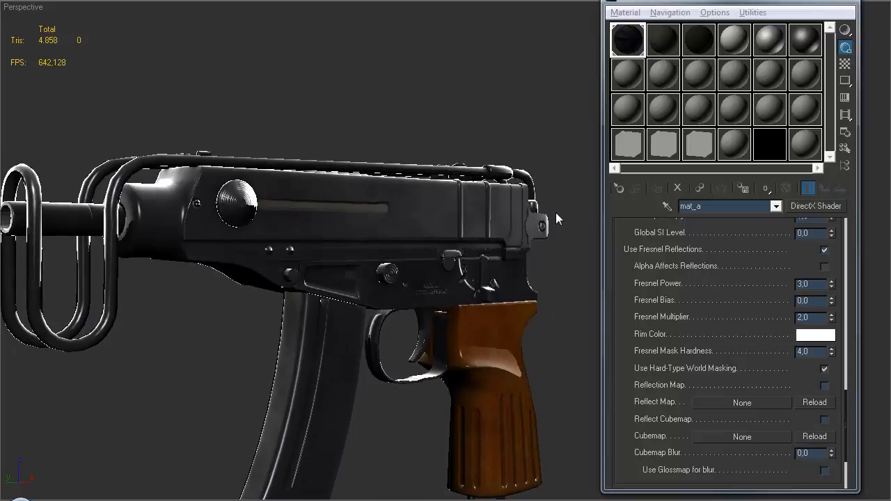
pyautogui.moveTo(354, 249)
pyautogui.keyDown('alt'); pyautogui.mouseDown(button='middle')
pyautogui.moveTo(380, 272)
pyautogui.moveTo(380, 261)
pyautogui.moveTo(512, 259)
pyautogui.mouseUp(button='middle'); pyautogui.keyUp('alt')
pyautogui.keyDown('alt'); pyautogui.moveTo(542, 301); pyautogui.dragTo(399, 255, button='middle'); pyautogui.keyUp('alt')
# - Load LP41.dds from the HDRI folder on the Resource (R:) drive as the shader's cubemap and enable Reflect Cubemap
pyautogui.moveTo(765, 472); pyautogui.dragTo(716, 392)
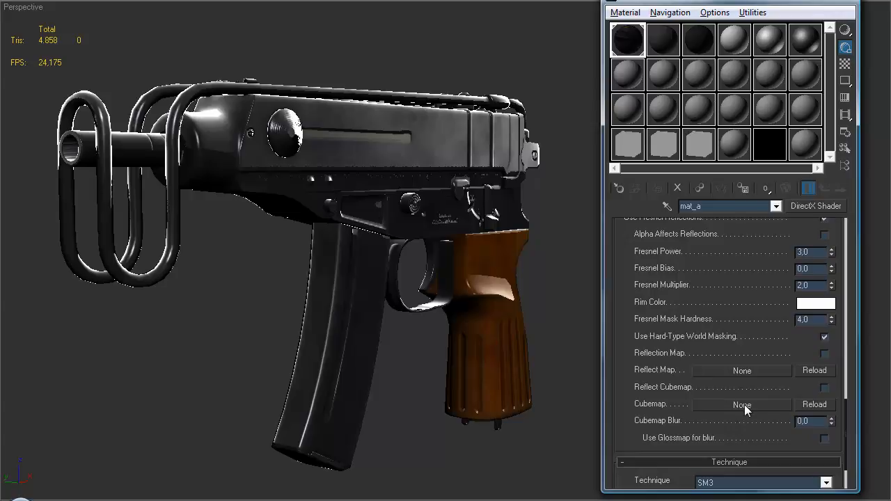
pyautogui.click(743, 404)
pyautogui.click(285, 21)
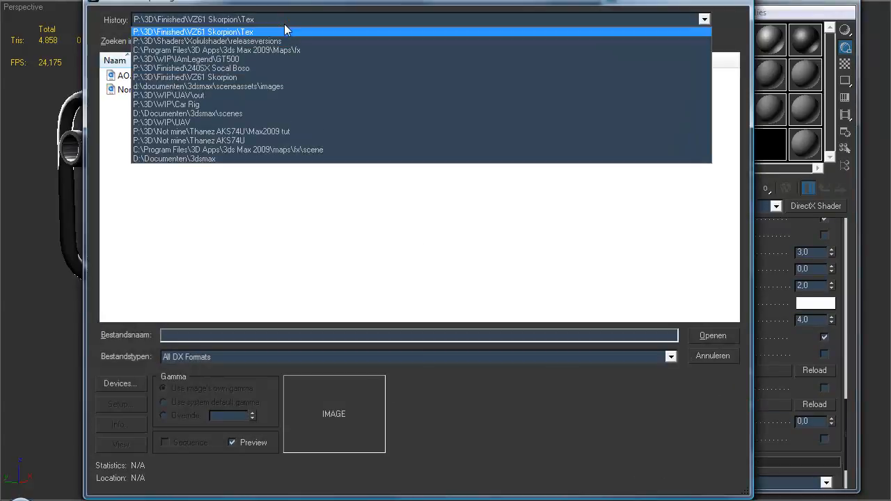
pyautogui.click(202, 214)
pyautogui.click(243, 42)
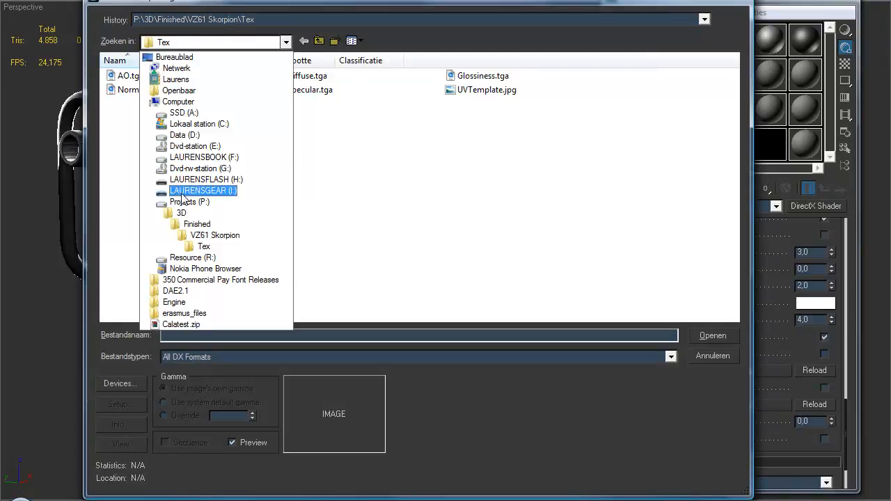
pyautogui.click(182, 257)
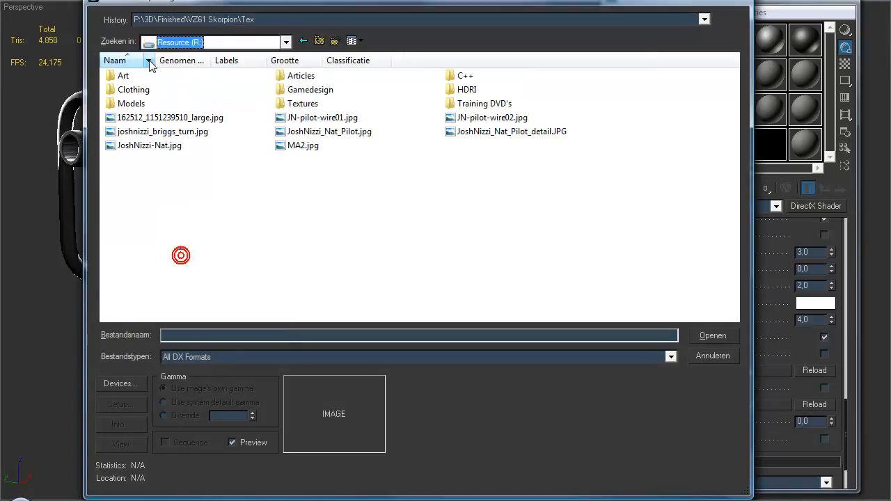
pyautogui.doubleClick(475, 90)
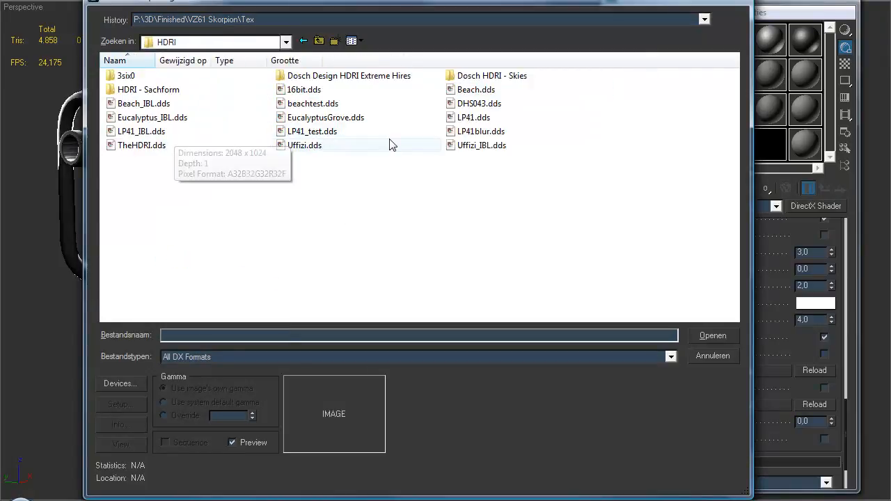
pyautogui.click(474, 119)
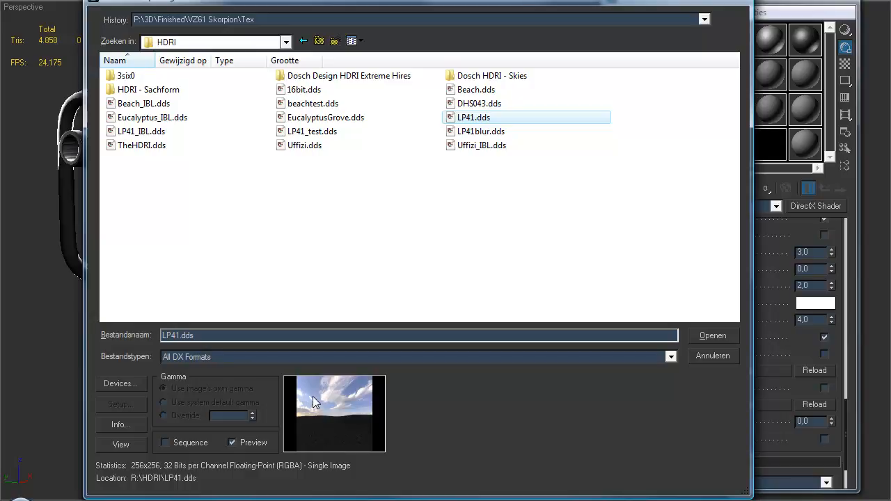
pyautogui.click(709, 339)
pyautogui.keyDown('alt'); pyautogui.moveTo(341, 308); pyautogui.dragTo(408, 275, button='middle'); pyautogui.keyUp('alt')
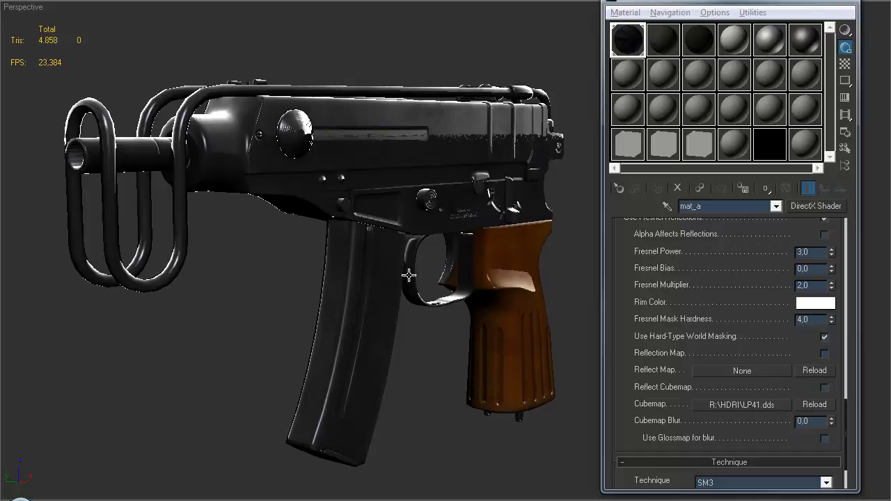
pyautogui.click(824, 388)
# - Examine the cubemap reflections on the gun's receiver, magazine and wooden grip from both sides, near and far
pyautogui.keyDown('alt'); pyautogui.moveTo(426, 277); pyautogui.dragTo(537, 260, button='middle'); pyautogui.keyUp('alt')
pyautogui.scroll(-3, 443, 270)
pyautogui.moveTo(357, 285)
pyautogui.keyDown('alt'); pyautogui.mouseDown(button='middle')
pyautogui.moveTo(371, 279)
pyautogui.moveTo(358, 284)
pyautogui.mouseUp(button='middle'); pyautogui.keyUp('alt')
pyautogui.scroll(5, 397, 314)
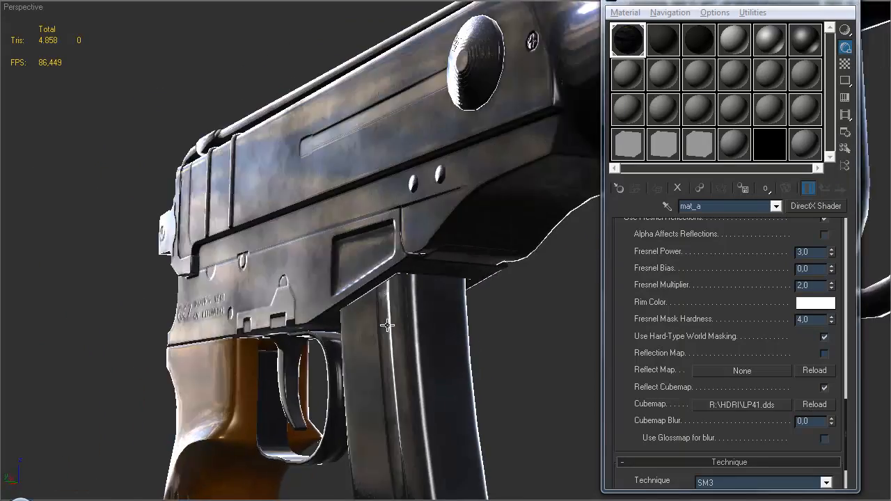
pyautogui.keyDown('alt'); pyautogui.moveTo(387, 328); pyautogui.dragTo(329, 256, button='middle'); pyautogui.keyUp('alt')
pyautogui.scroll(-5, 418, 281)
pyautogui.keyDown('alt'); pyautogui.moveTo(419, 281); pyautogui.dragTo(318, 251, button='middle'); pyautogui.keyUp('alt')
pyautogui.moveTo(449, 273); pyautogui.dragTo(321, 274, button='middle')
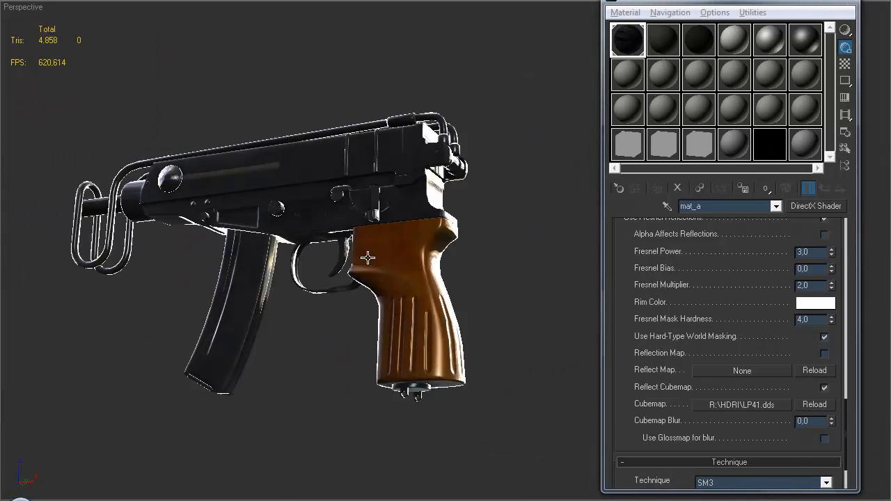
pyautogui.scroll(2, 440, 287)
pyautogui.keyDown('alt'); pyautogui.moveTo(440, 288); pyautogui.dragTo(556, 341, button='middle'); pyautogui.keyUp('alt')
pyautogui.scroll(-4, 501, 301)
pyautogui.keyDown('alt'); pyautogui.moveTo(432, 255); pyautogui.dragTo(484, 305, button='middle'); pyautogui.keyUp('alt')
pyautogui.scroll(3, 427, 270)
# - Try a Fresnel Power of 0 with the Fresnel Multiplier at 2 and check the reflections on the gun
pyautogui.moveTo(734, 285)
pyautogui.mouseDown()
pyautogui.moveTo(735, 307)
pyautogui.moveTo(724, 299)
pyautogui.mouseUp()
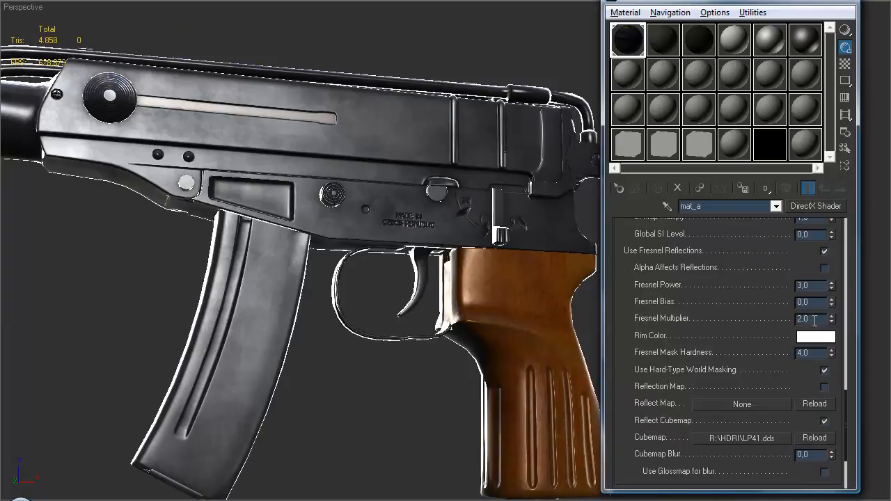
pyautogui.scroll(-1, 711, 387)
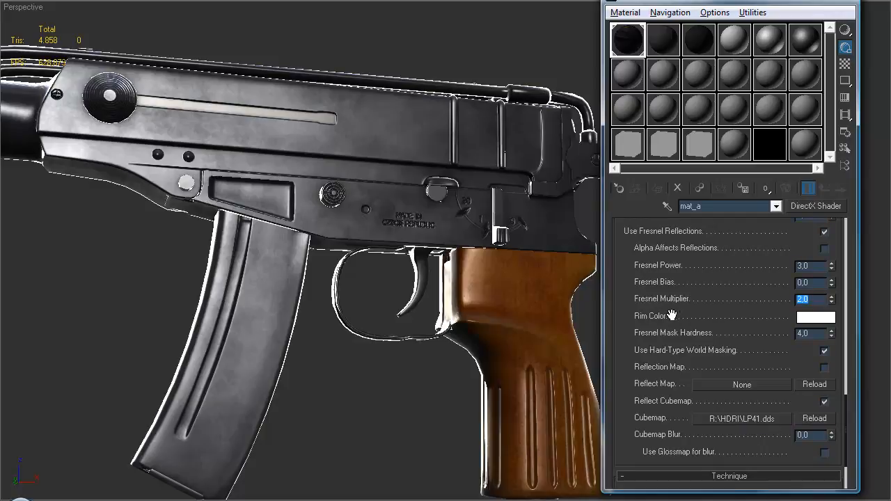
pyautogui.moveTo(697, 318); pyautogui.dragTo(693, 314)
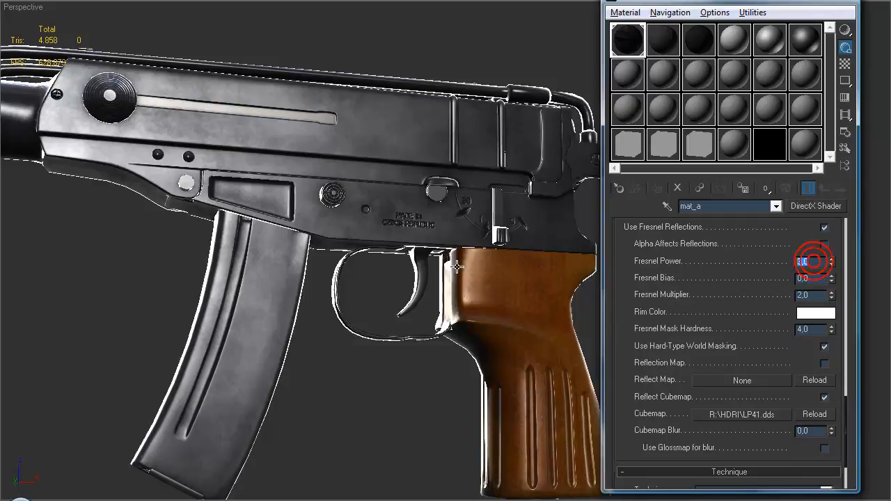
pyautogui.moveTo(523, 268); pyautogui.dragTo(412, 269, button='middle')
pyautogui.moveTo(359, 258)
pyautogui.keyDown('alt'); pyautogui.mouseDown(button='middle')
pyautogui.moveTo(408, 272)
pyautogui.moveTo(369, 297)
pyautogui.moveTo(354, 294)
pyautogui.moveTo(387, 303)
pyautogui.moveTo(375, 316)
pyautogui.moveTo(409, 306)
pyautogui.moveTo(322, 325)
pyautogui.moveTo(401, 350)
pyautogui.moveTo(376, 322)
pyautogui.moveTo(334, 310)
pyautogui.moveTo(473, 316)
pyautogui.moveTo(374, 320)
pyautogui.moveTo(355, 308)
pyautogui.moveTo(404, 327)
pyautogui.moveTo(441, 325)
pyautogui.mouseUp(button='middle'); pyautogui.keyUp('alt')
pyautogui.scroll(2, 322, 325)
pyautogui.moveTo(831, 262); pyautogui.dragTo(834, 226)
pyautogui.moveTo(834, 291); pyautogui.dragTo(833, 297)
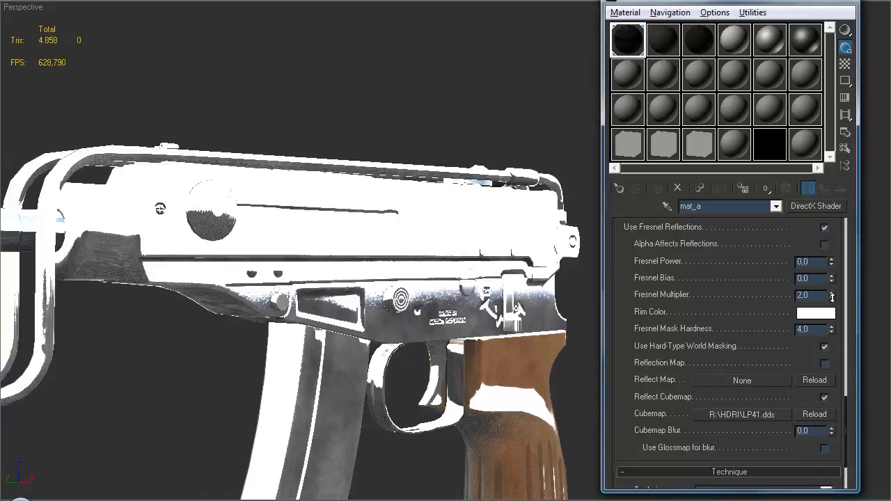
pyautogui.keyDown('alt'); pyautogui.moveTo(514, 343); pyautogui.dragTo(442, 295, button='middle'); pyautogui.keyUp('alt')
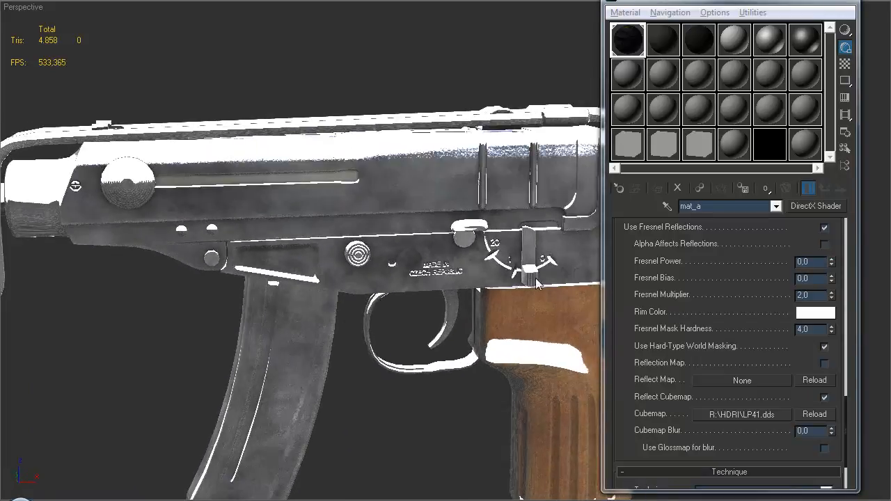
# - Set the shader's Fresnel Power to 4 and view the gun's receiver from the side
pyautogui.click(818, 261)
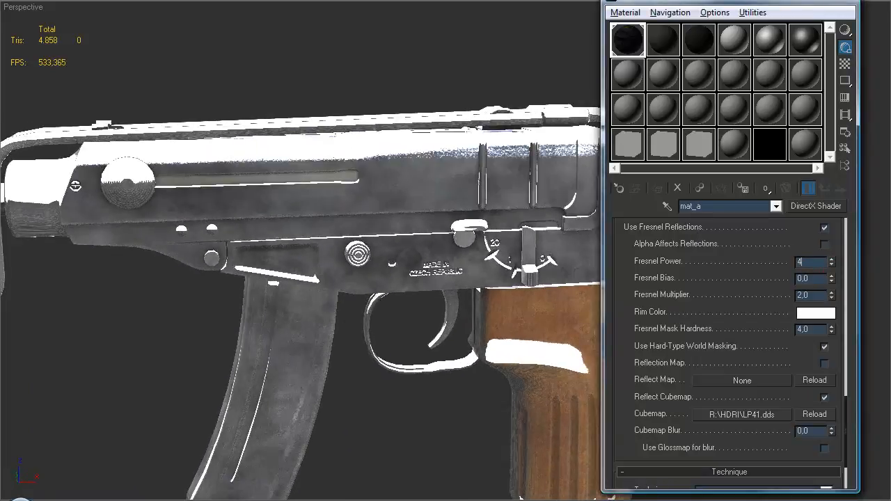
pyautogui.write('4')
pyautogui.press('Return')
pyautogui.keyDown('alt'); pyautogui.moveTo(331, 258); pyautogui.dragTo(390, 236, button='middle'); pyautogui.keyUp('alt')
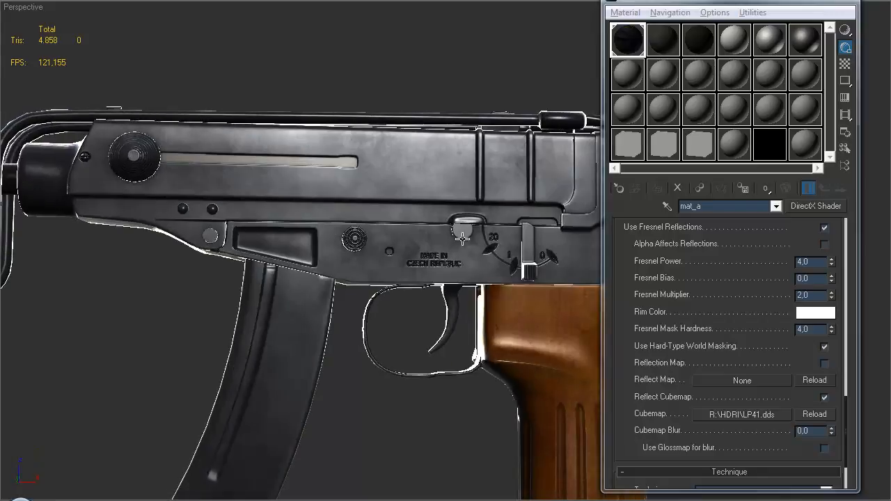
# - Set the shader's Fresnel Bias to 0.05 and check the reflections on the gun's metal and wooden grip
pyautogui.click(816, 278)
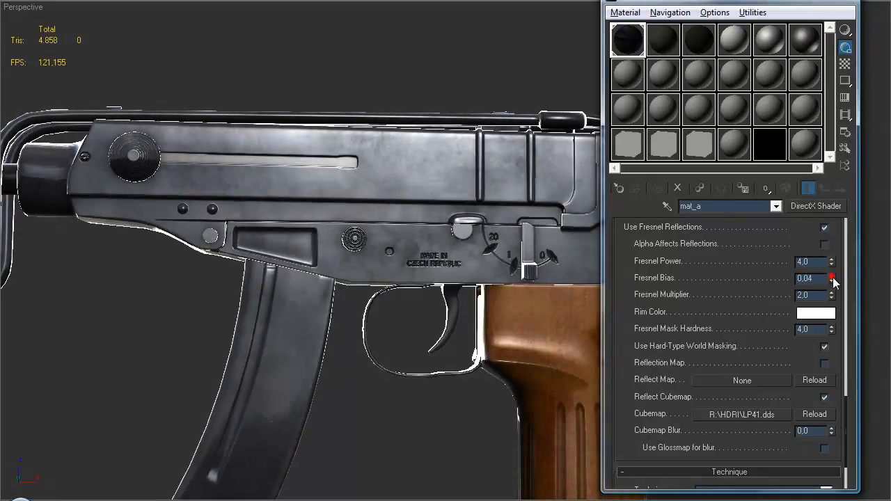
pyautogui.click(831, 276)
pyautogui.keyDown('alt'); pyautogui.moveTo(376, 299); pyautogui.dragTo(416, 274, button='middle'); pyautogui.keyUp('alt')
pyautogui.keyDown('alt'); pyautogui.moveTo(345, 265); pyautogui.dragTo(380, 301, button='middle'); pyautogui.keyUp('alt')
pyautogui.moveTo(339, 243); pyautogui.dragTo(317, 208, button='middle')
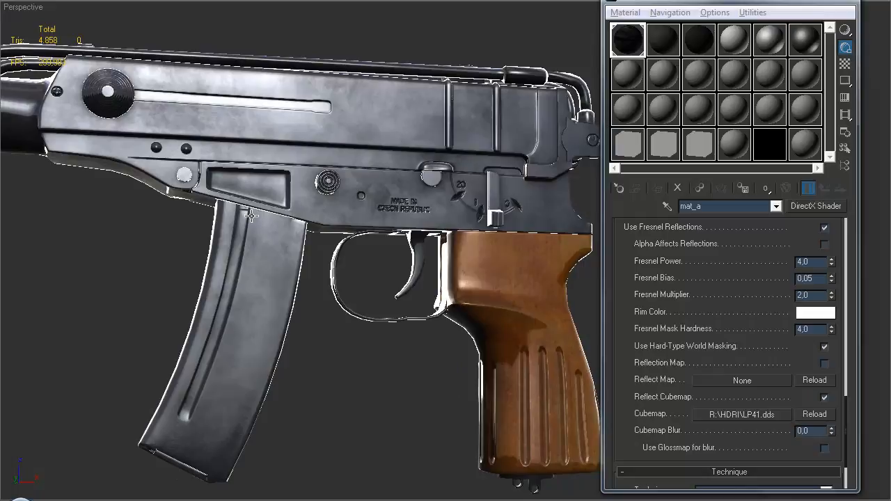
pyautogui.keyDown('alt'); pyautogui.moveTo(520, 316); pyautogui.dragTo(477, 322, button='middle'); pyautogui.keyUp('alt')
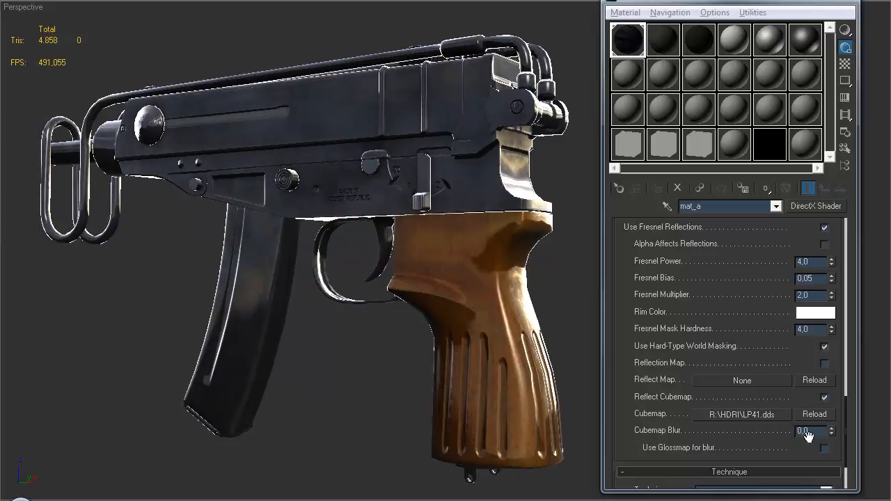
# - Enable Use Glossmap for blur on the reflection cubemap and check the gun's surfaces from another angle
pyautogui.click(824, 448)
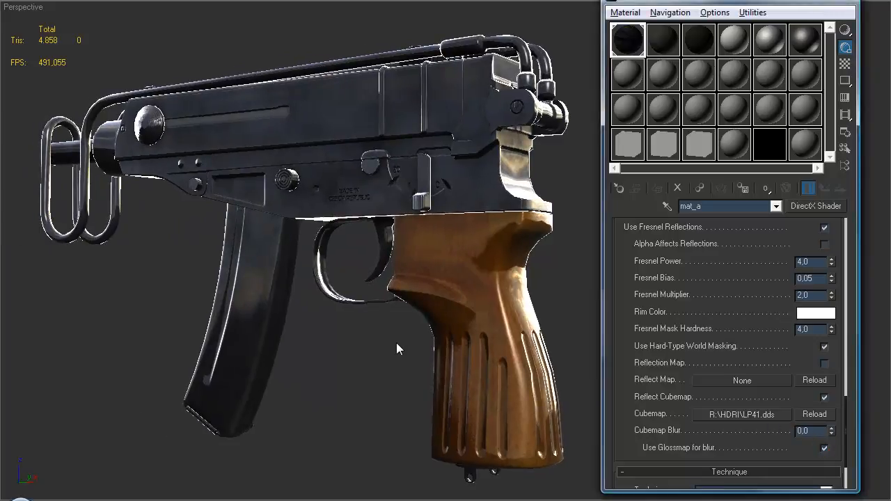
pyautogui.scroll(3, 402, 346)
pyautogui.keyDown('alt'); pyautogui.moveTo(405, 350); pyautogui.dragTo(455, 346, button='middle'); pyautogui.keyUp('alt')
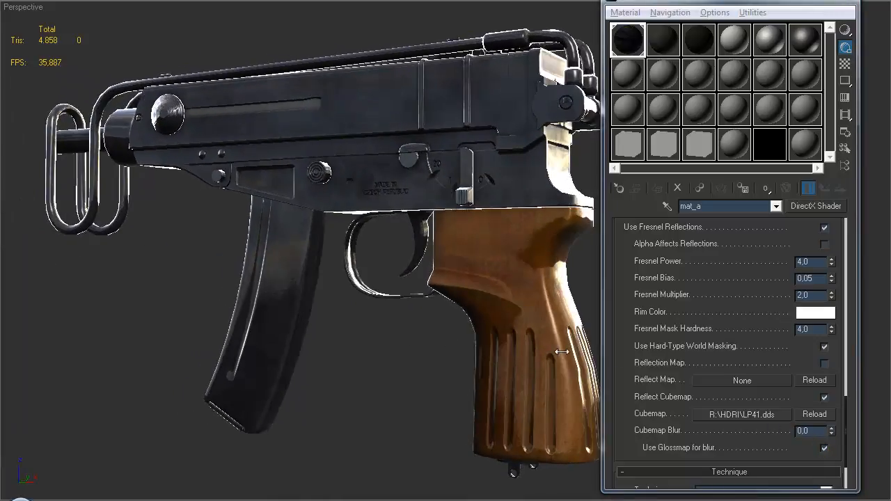
# - Try a Cubemap Blur of 6 and inspect the reflections on the gun from near and far
pyautogui.doubleClick(817, 431)
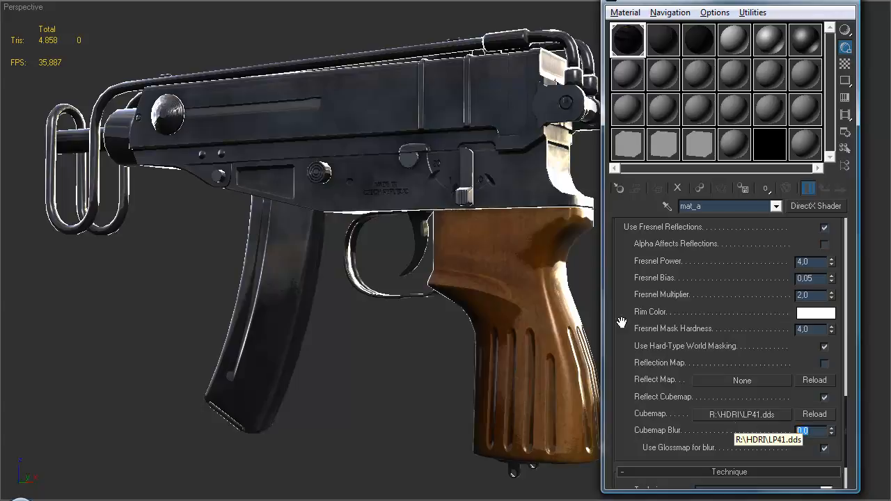
pyautogui.moveTo(621, 446); pyautogui.dragTo(623, 429)
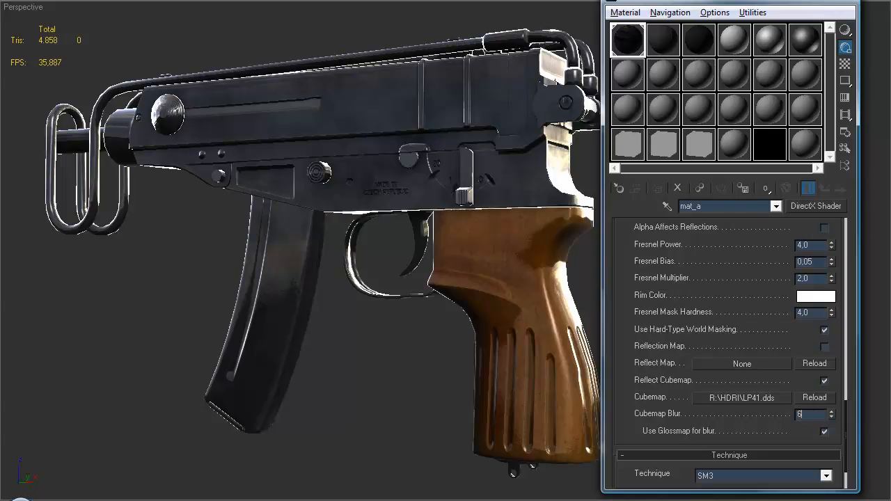
pyautogui.press('Return')
pyautogui.scroll(4, 340, 282)
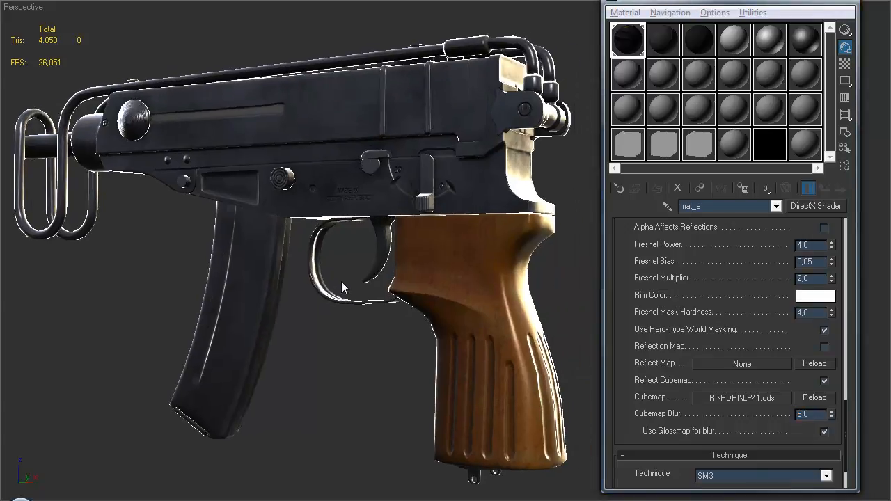
pyautogui.moveTo(369, 286)
pyautogui.keyDown('alt'); pyautogui.mouseDown(button='middle')
pyautogui.moveTo(530, 275)
pyautogui.moveTo(408, 308)
pyautogui.moveTo(490, 312)
pyautogui.moveTo(522, 305)
pyautogui.moveTo(462, 314)
pyautogui.moveTo(446, 295)
pyautogui.moveTo(452, 288)
pyautogui.moveTo(359, 299)
pyautogui.moveTo(443, 313)
pyautogui.moveTo(402, 312)
pyautogui.moveTo(436, 306)
pyautogui.moveTo(397, 333)
pyautogui.moveTo(344, 282)
pyautogui.moveTo(416, 344)
pyautogui.moveTo(384, 316)
pyautogui.moveTo(501, 325)
pyautogui.mouseUp(button='middle'); pyautogui.keyUp('alt')
pyautogui.scroll(-4, 422, 291)
pyautogui.scroll(3, 436, 306)
pyautogui.scroll(-3, 397, 333)
pyautogui.scroll(3, 415, 344)
# - Set the Cubemap Blur to 5 and check the reflections on the whole gun from the side
pyautogui.moveTo(820, 414); pyautogui.dragTo(718, 402)
pyautogui.write('5')
pyautogui.press('Return')
pyautogui.keyDown('alt'); pyautogui.moveTo(326, 282); pyautogui.dragTo(477, 298, button='middle'); pyautogui.keyUp('alt')
pyautogui.scroll(-5, 408, 277)
pyautogui.moveTo(362, 280); pyautogui.dragTo(446, 296, button='middle')
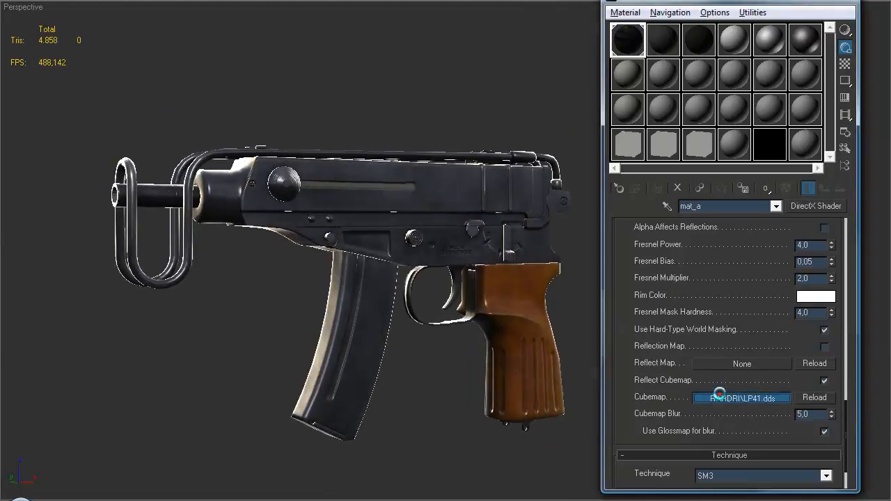
# - Load Beach.dds from the HDRI folder as the shader's reflection cubemap
pyautogui.click(720, 396)
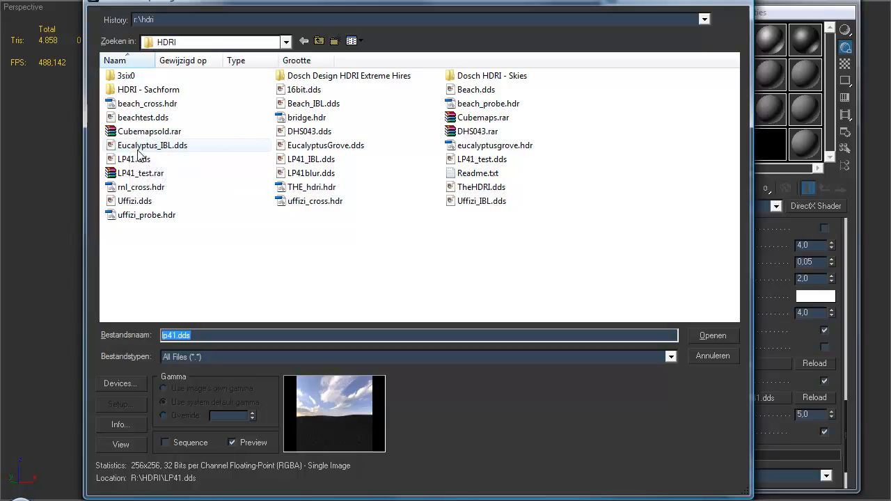
pyautogui.click(463, 90)
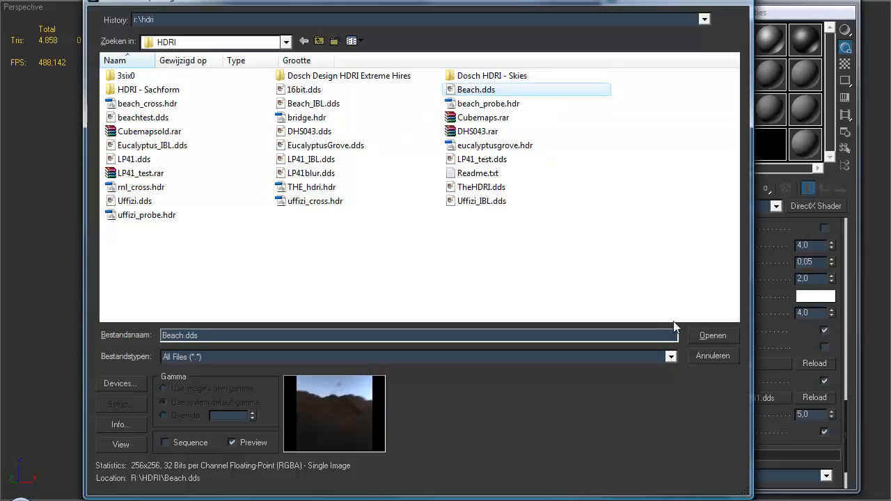
pyautogui.click(707, 337)
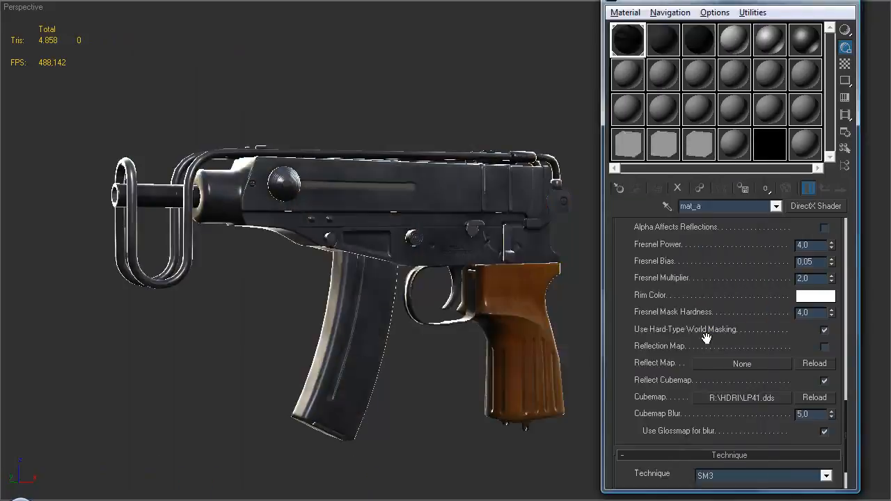
pyautogui.keyDown('alt'); pyautogui.moveTo(446, 270); pyautogui.dragTo(408, 272, button='middle'); pyautogui.keyUp('alt')
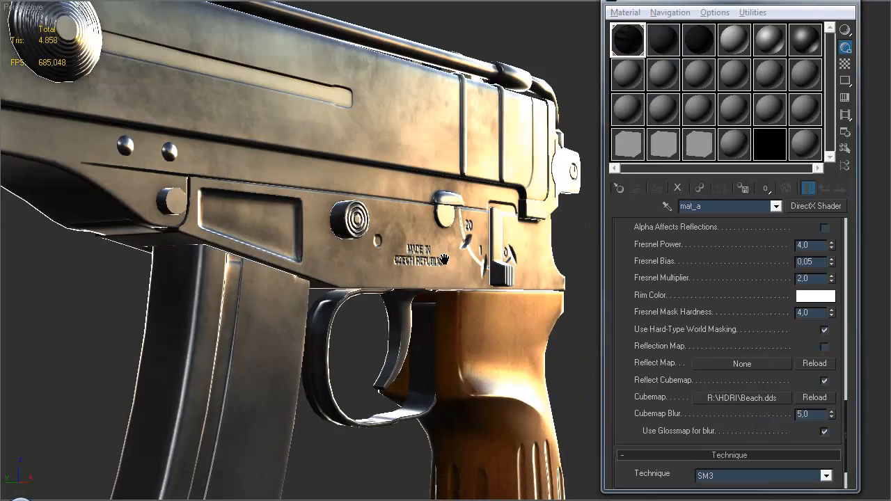
# - Examine the beach cubemap's reflections on the gun's receiver and wooden grip, both up close and from a distance
pyautogui.scroll(-3, 444, 259)
pyautogui.keyDown('alt'); pyautogui.moveTo(445, 260); pyautogui.dragTo(348, 310, button='middle'); pyautogui.keyUp('alt')
pyautogui.scroll(-5, 404, 282)
pyautogui.scroll(5, 450, 325)
pyautogui.moveTo(415, 321); pyautogui.dragTo(479, 297, button='middle')
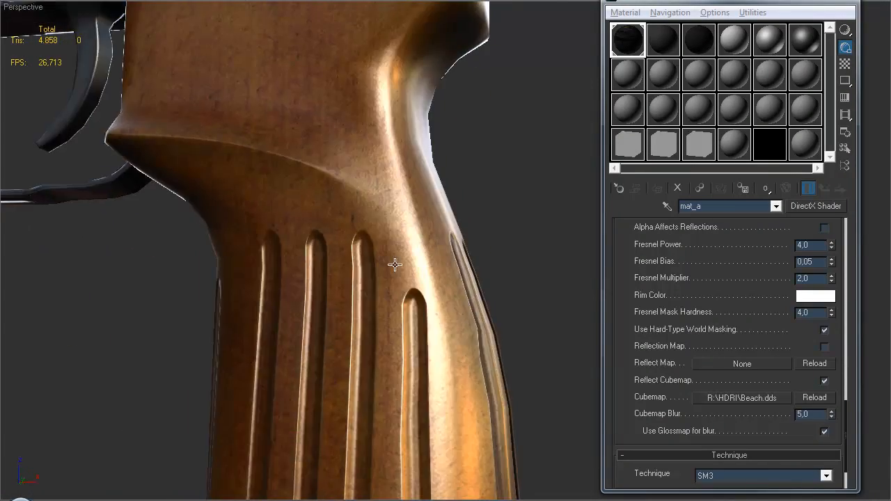
pyautogui.scroll(-5, 424, 266)
pyautogui.keyDown('alt'); pyautogui.moveTo(388, 270); pyautogui.dragTo(433, 280, button='middle'); pyautogui.keyUp('alt')
pyautogui.scroll(-3, 450, 259)
pyautogui.keyDown('alt'); pyautogui.moveTo(357, 250); pyautogui.dragTo(384, 253, button='middle'); pyautogui.keyUp('alt')
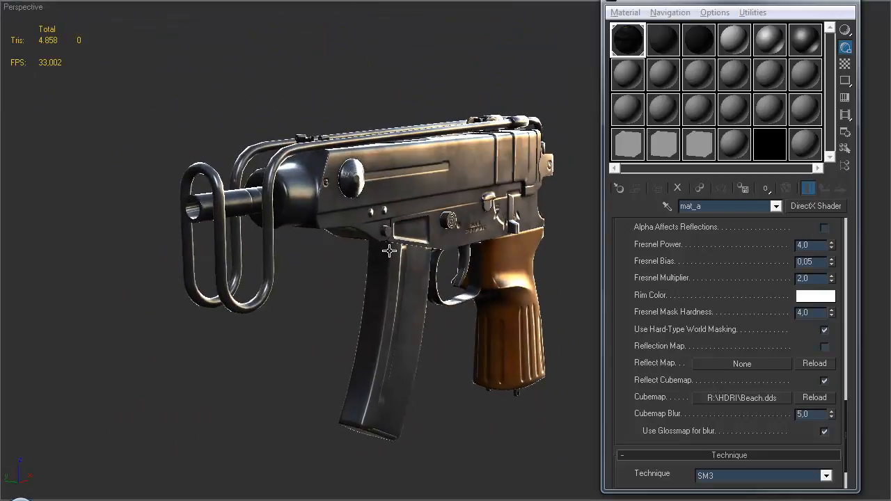
# - Set the shader's Fresnel Multiplier to 1.4 and view the gun from a new angle
pyautogui.scroll(2, 706, 278)
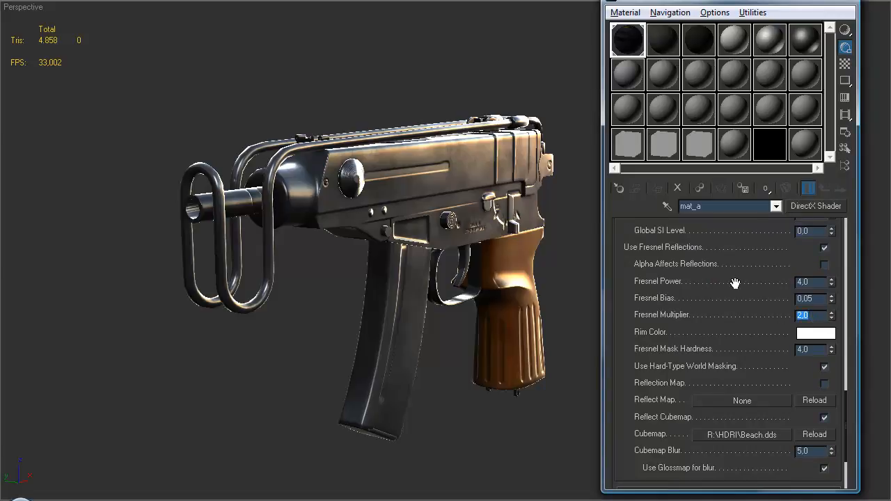
pyautogui.moveTo(831, 317); pyautogui.dragTo(830, 311)
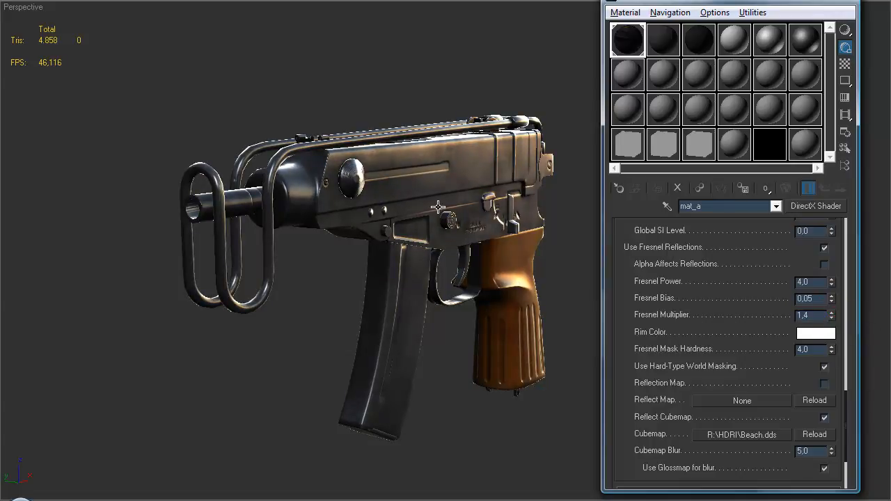
pyautogui.keyDown('alt'); pyautogui.moveTo(457, 188); pyautogui.dragTo(368, 304, button='middle'); pyautogui.keyUp('alt')
# - Examine the reflections on the fire selector, the receiver's rear and the whole gun from several angles
pyautogui.scroll(4, 426, 210)
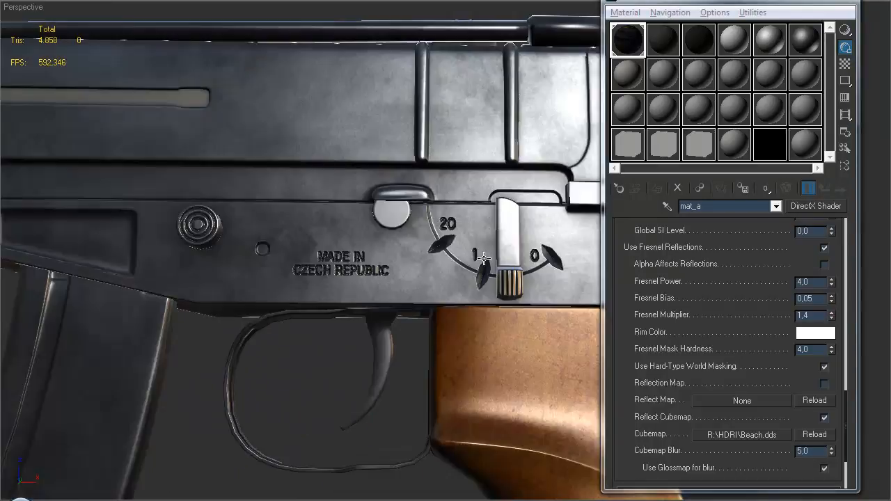
pyautogui.moveTo(484, 258); pyautogui.dragTo(365, 298, button='middle')
pyautogui.scroll(3, 390, 289)
pyautogui.moveTo(417, 282)
pyautogui.keyDown('alt'); pyautogui.mouseDown(button='middle')
pyautogui.moveTo(477, 259)
pyautogui.moveTo(422, 275)
pyautogui.mouseUp(button='middle'); pyautogui.keyUp('alt')
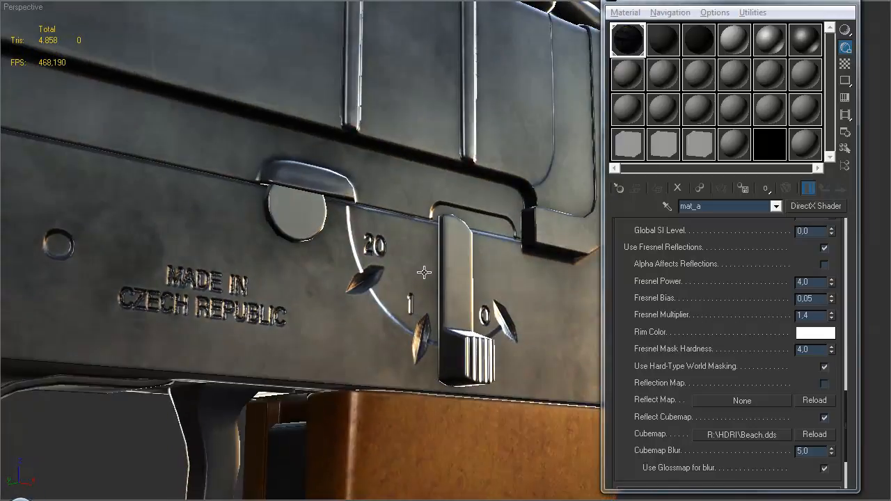
pyautogui.scroll(-2, 383, 306)
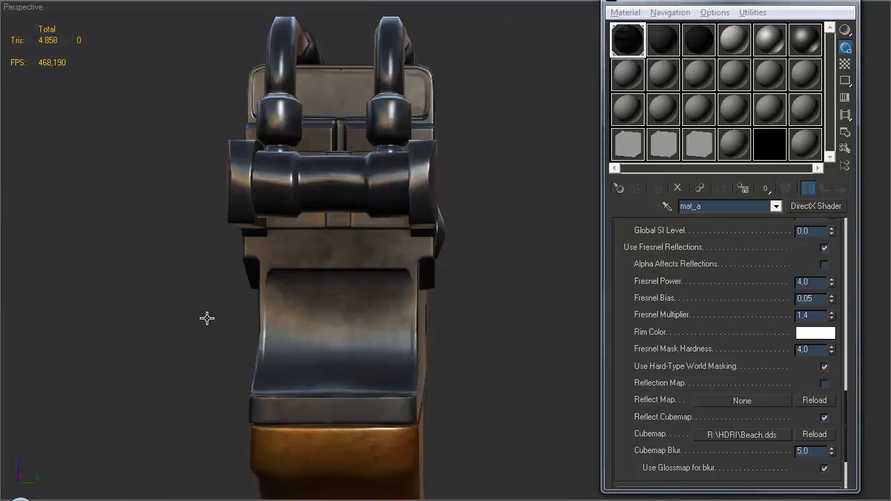
pyautogui.keyDown('alt'); pyautogui.moveTo(206, 318); pyautogui.dragTo(567, 265, button='middle'); pyautogui.keyUp('alt')
pyautogui.keyDown('alt'); pyautogui.moveTo(341, 265); pyautogui.dragTo(465, 257, button='middle'); pyautogui.keyUp('alt')
pyautogui.scroll(-2, 388, 264)
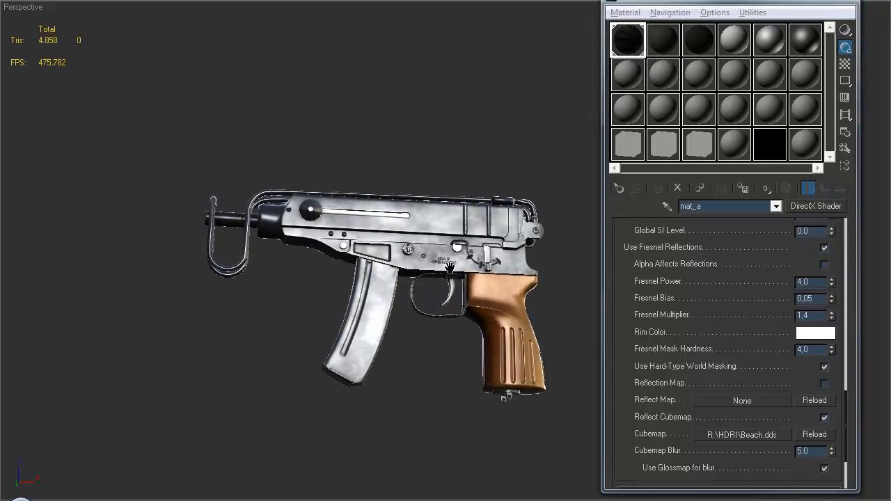
pyautogui.scroll(6, 457, 259)
pyautogui.keyDown('alt'); pyautogui.moveTo(455, 274); pyautogui.dragTo(421, 275, button='middle'); pyautogui.keyUp('alt')
# - Try the shader with Active Lights set to 3
pyautogui.scroll(15, 633, 287)
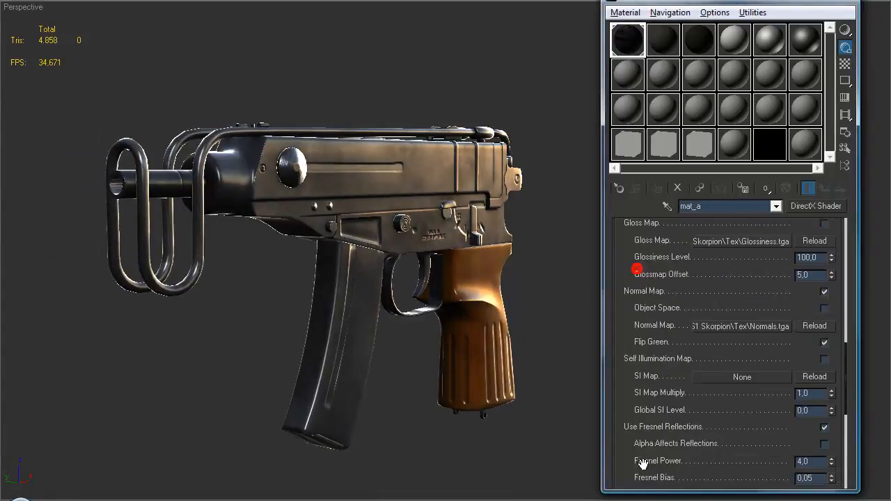
pyautogui.moveTo(642, 317); pyautogui.dragTo(658, 299)
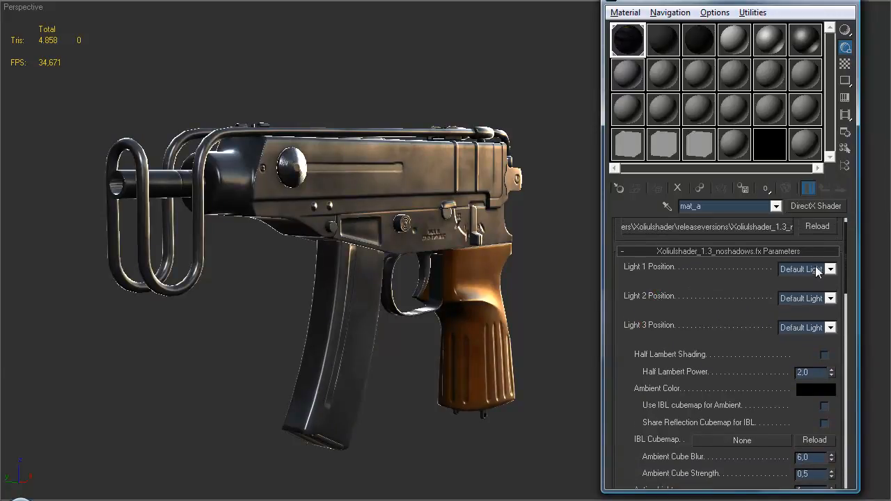
pyautogui.scroll(-6, 655, 358)
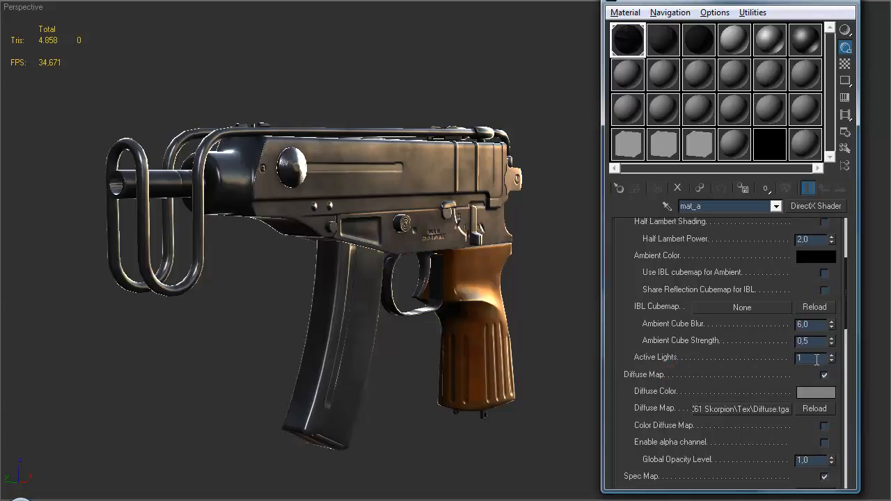
pyautogui.moveTo(652, 304); pyautogui.dragTo(623, 322)
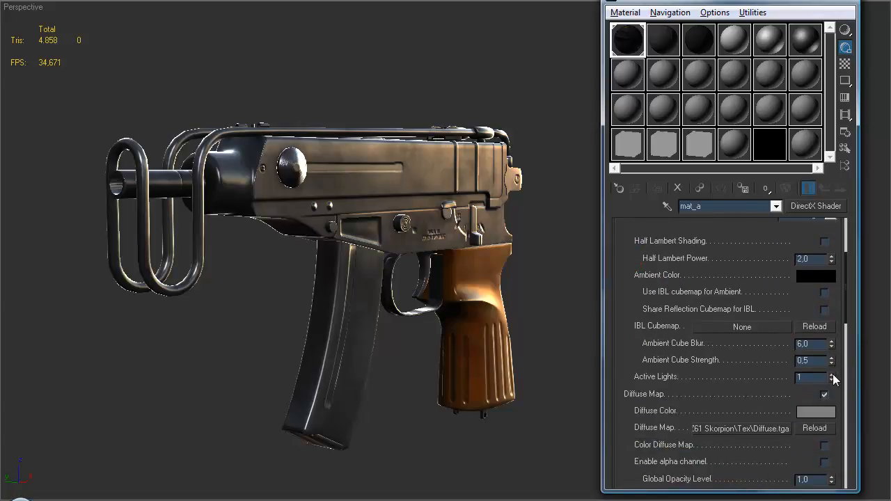
pyautogui.click(831, 374)
pyautogui.click(832, 374)
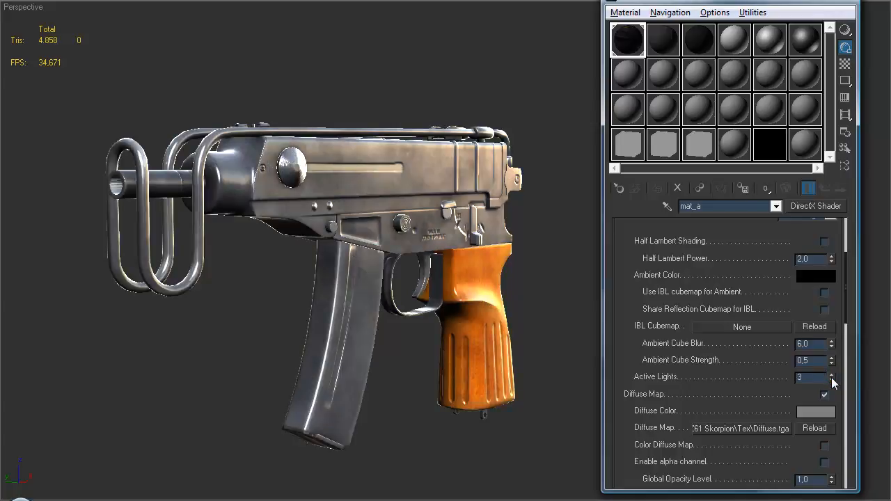
# - Try Active Lights at 0 and inspect the gun lit only by its cubemap reflections
pyautogui.rightClick(832, 377)
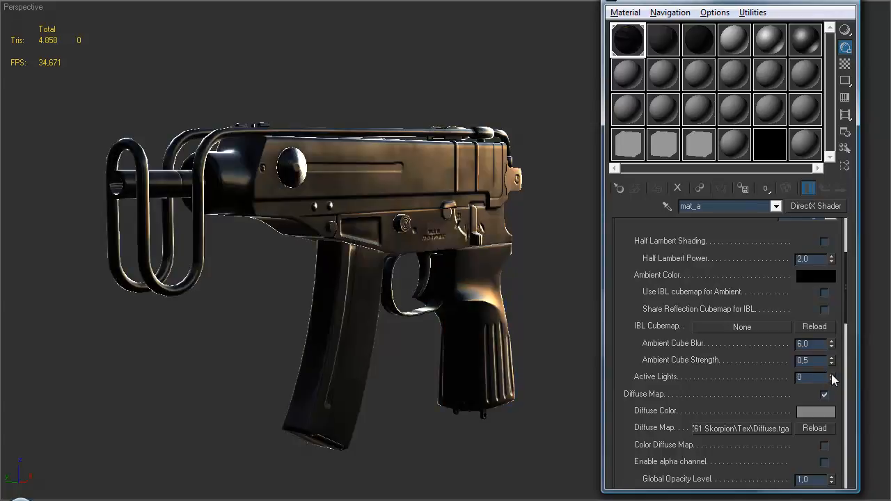
pyautogui.moveTo(424, 284); pyautogui.dragTo(449, 351, button='middle')
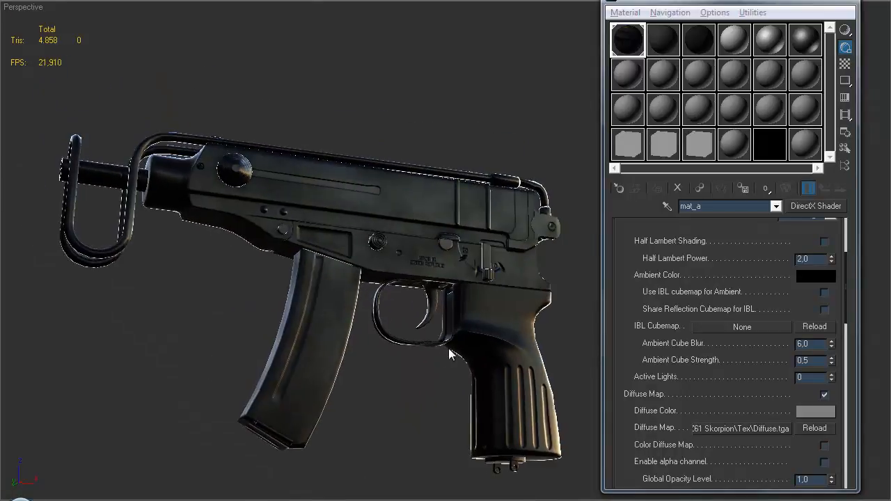
pyautogui.scroll(5, 449, 348)
pyautogui.keyDown('alt'); pyautogui.moveTo(425, 319); pyautogui.dragTo(467, 333, button='middle'); pyautogui.keyUp('alt')
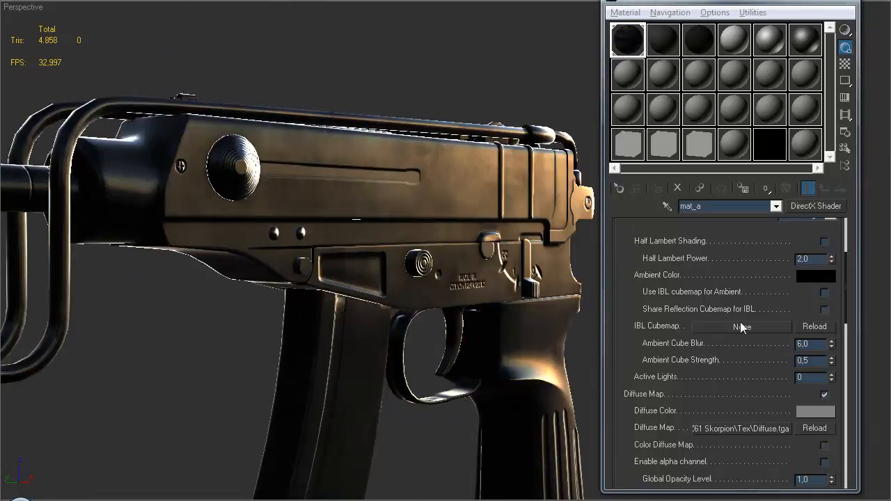
# - Set Active Lights to 1, then check the shader's light position settings and the gun's lighting
pyautogui.click(831, 374)
pyautogui.moveTo(459, 293)
pyautogui.keyDown('alt'); pyautogui.mouseDown(button='middle')
pyautogui.moveTo(422, 286)
pyautogui.moveTo(472, 280)
pyautogui.mouseUp(button='middle'); pyautogui.keyUp('alt')
pyautogui.moveTo(732, 259); pyautogui.dragTo(731, 367)
pyautogui.moveTo(710, 317); pyautogui.dragTo(723, 330)
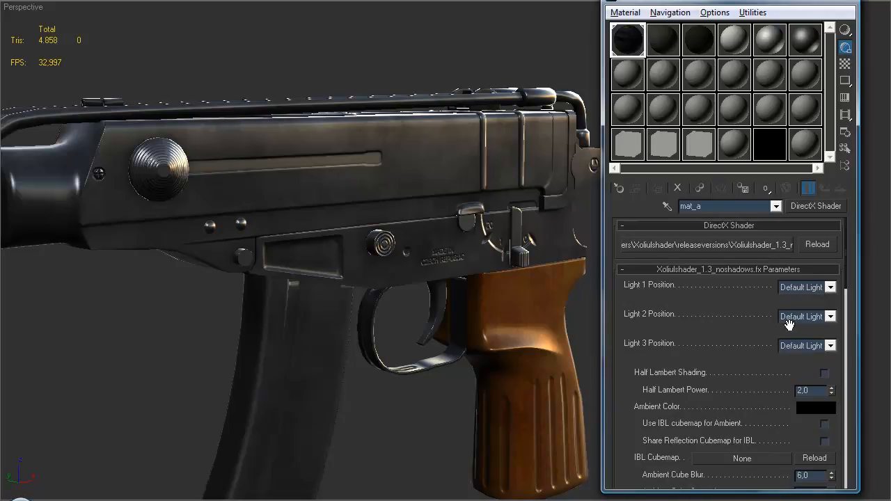
pyautogui.moveTo(432, 241); pyautogui.dragTo(474, 204, button='middle')
pyautogui.moveTo(402, 215); pyautogui.dragTo(423, 208, button='middle')
pyautogui.scroll(-1, 415, 213)
pyautogui.scroll(-4, 418, 212)
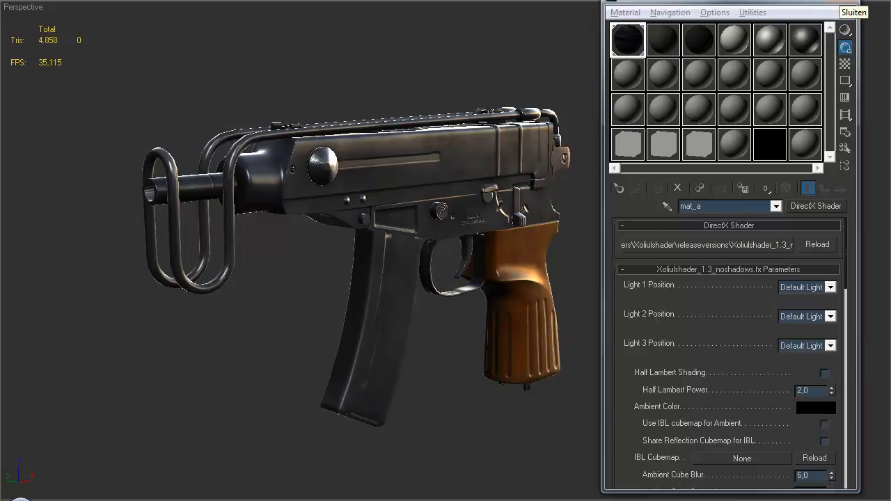
# - Close the material editor, leave expert mode and show the grid with the whole gun in view
pyautogui.click(852, 2)
pyautogui.hotkey('ctrl', 'x')
pyautogui.moveTo(535, 222); pyautogui.dragTo(515, 244, button='middle')
pyautogui.scroll(-3, 534, 223)
pyautogui.press('g')
# - Create a Standard Omni light in the open space beside the gun's grip
pyautogui.click(812, 75)
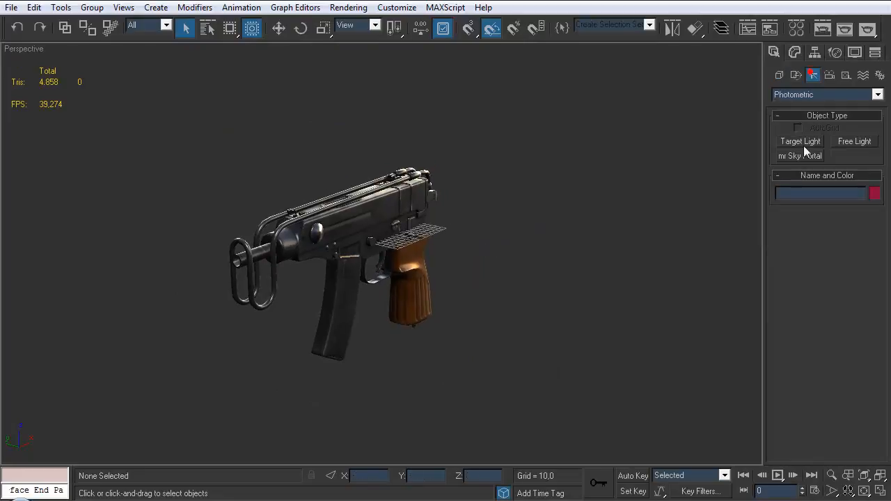
pyautogui.click(815, 94)
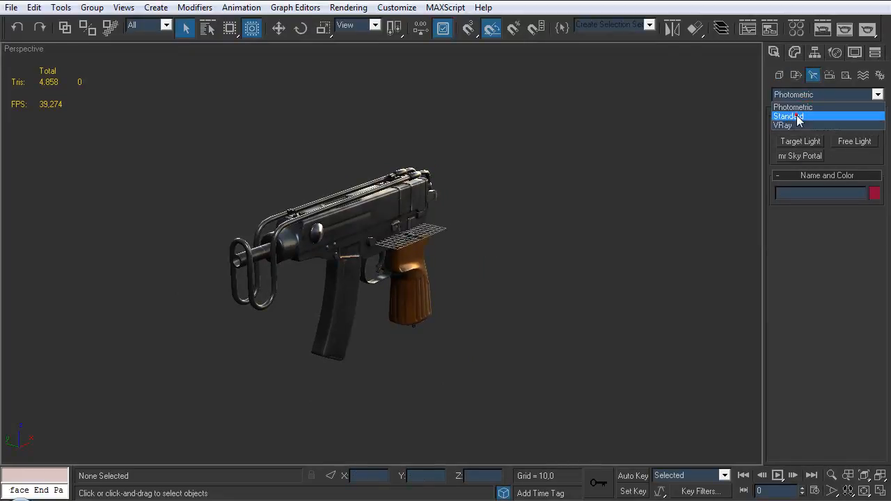
pyautogui.click(812, 113)
pyautogui.click(810, 171)
pyautogui.click(488, 234)
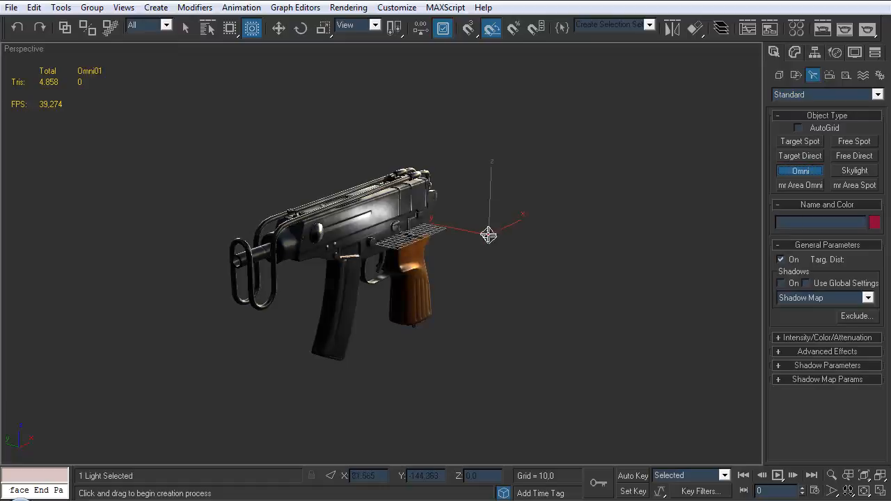
pyautogui.rightClick(488, 235)
pyautogui.scroll(4, 509, 240)
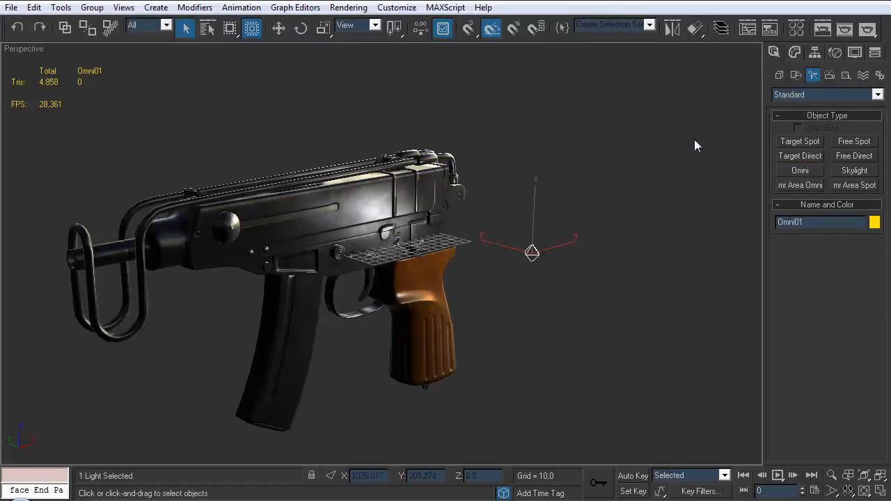
# - Set the Omni light's colour to a pale warm orange with red 252, green 230 and blue 201
pyautogui.click(795, 52)
pyautogui.scroll(5, 679, 247)
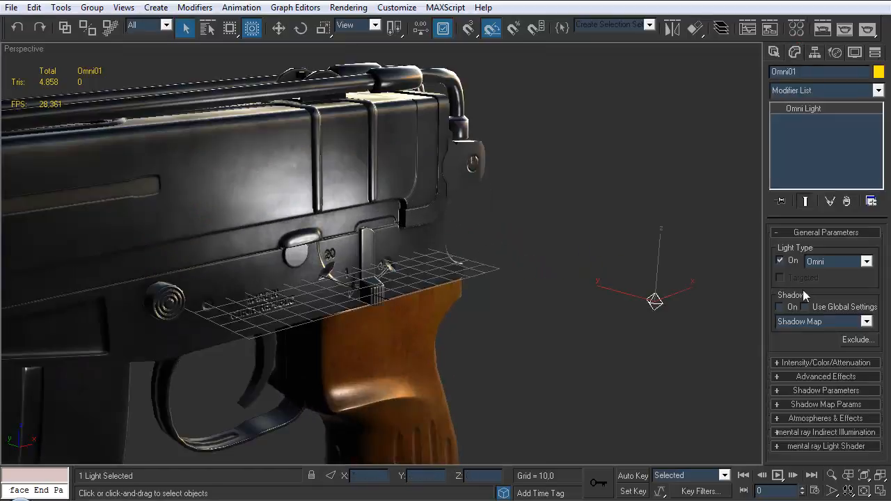
pyautogui.click(807, 361)
pyautogui.scroll(-2, 794, 360)
pyautogui.click(856, 284)
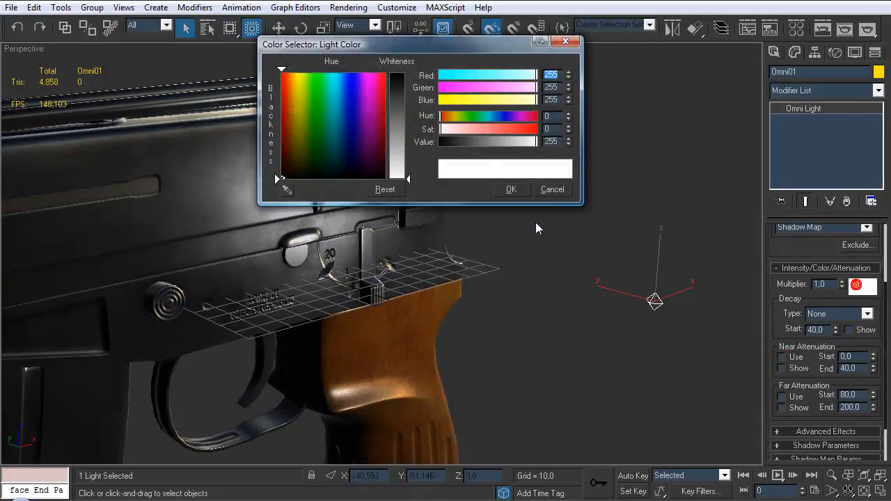
pyautogui.moveTo(292, 87); pyautogui.dragTo(291, 77)
pyautogui.moveTo(404, 173); pyautogui.dragTo(399, 157)
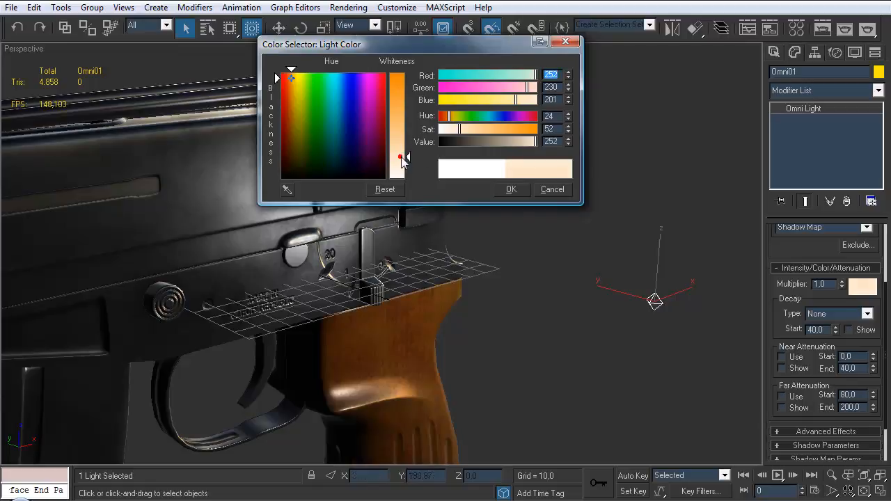
pyautogui.click(509, 190)
# - Move the Omni light away from the gun and raise it, to about X 607, Y -288, Z 210
pyautogui.keyDown('alt'); pyautogui.moveTo(689, 232); pyautogui.dragTo(567, 240, button='middle'); pyautogui.keyUp('alt')
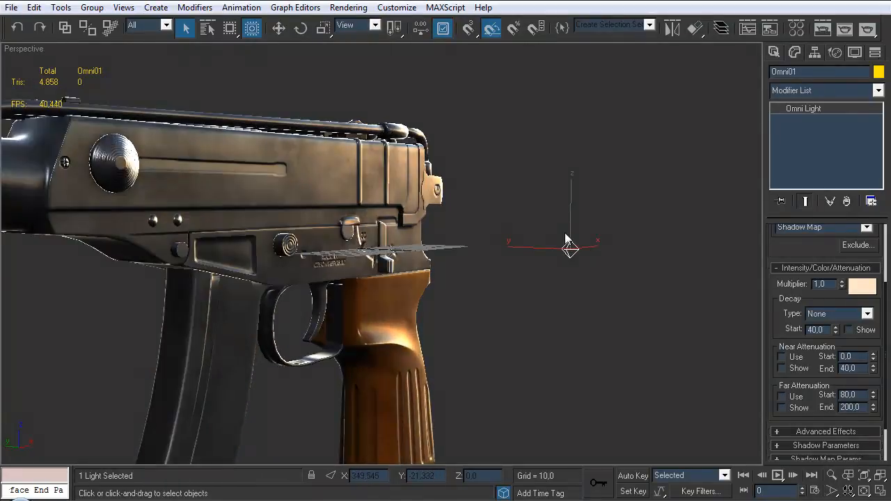
pyautogui.keyDown('alt'); pyautogui.moveTo(284, 268); pyautogui.dragTo(234, 270, button='middle'); pyautogui.keyUp('alt')
pyautogui.keyDown('alt'); pyautogui.moveTo(536, 239); pyautogui.dragTo(433, 281, button='middle'); pyautogui.keyUp('alt')
pyautogui.scroll(-3, 538, 231)
pyautogui.scroll(-4, 522, 231)
pyautogui.press('w')
pyautogui.moveTo(450, 279); pyautogui.dragTo(654, 234)
pyautogui.keyDown('alt'); pyautogui.moveTo(654, 234); pyautogui.dragTo(529, 232, button='middle'); pyautogui.keyUp('alt')
pyautogui.moveTo(646, 232); pyautogui.dragTo(645, 210)
pyautogui.moveTo(477, 282); pyautogui.dragTo(461, 273, button='middle')
pyautogui.scroll(3, 480, 300)
pyautogui.scroll(4, 484, 271)
pyautogui.moveTo(679, 210); pyautogui.dragTo(640, 212)
pyautogui.moveTo(674, 174); pyautogui.dragTo(658, 79)
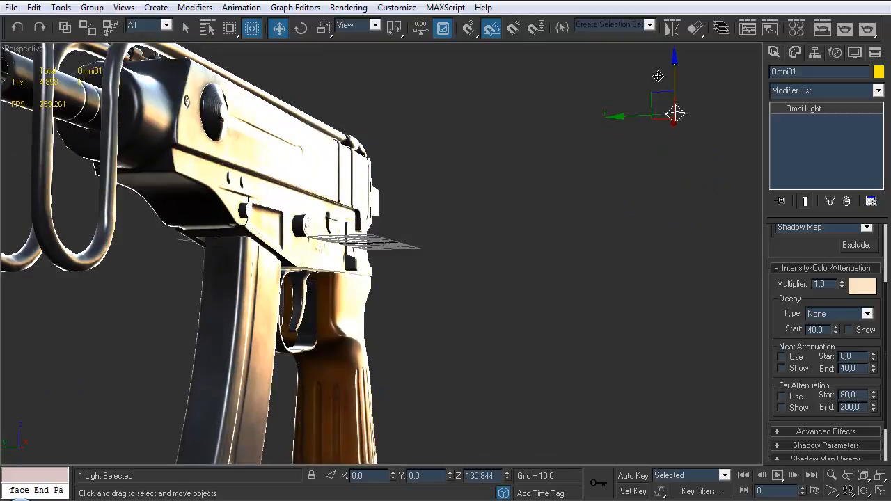
pyautogui.moveTo(493, 210)
pyautogui.keyDown('alt'); pyautogui.mouseDown(button='middle')
pyautogui.moveTo(474, 221)
pyautogui.moveTo(495, 225)
pyautogui.moveTo(496, 206)
pyautogui.mouseUp(button='middle'); pyautogui.keyUp('alt')
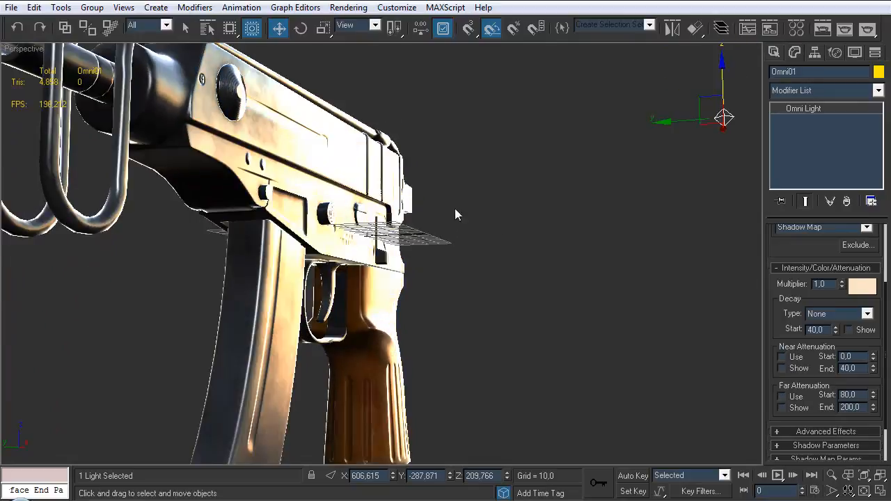
# - Switch to expert mode, open the material editor and assign Omni01 as the mat_a shader's Light 1 Position
pyautogui.scroll(-10, 422, 208)
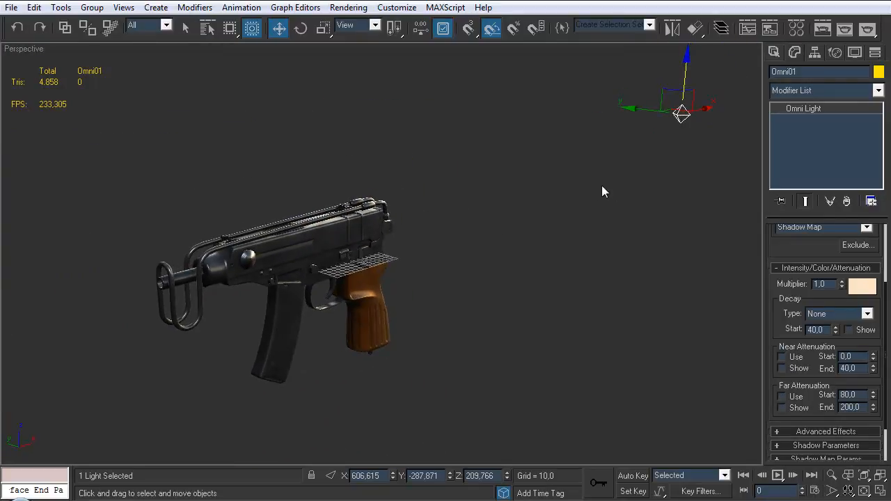
pyautogui.hotkey('ctrl', 'x')
pyautogui.keyDown('alt'); pyautogui.moveTo(506, 259); pyautogui.dragTo(516, 258, button='middle'); pyautogui.keyUp('alt')
pyautogui.press('m')
pyautogui.scroll(8, 505, 264)
pyautogui.scroll(6, 504, 264)
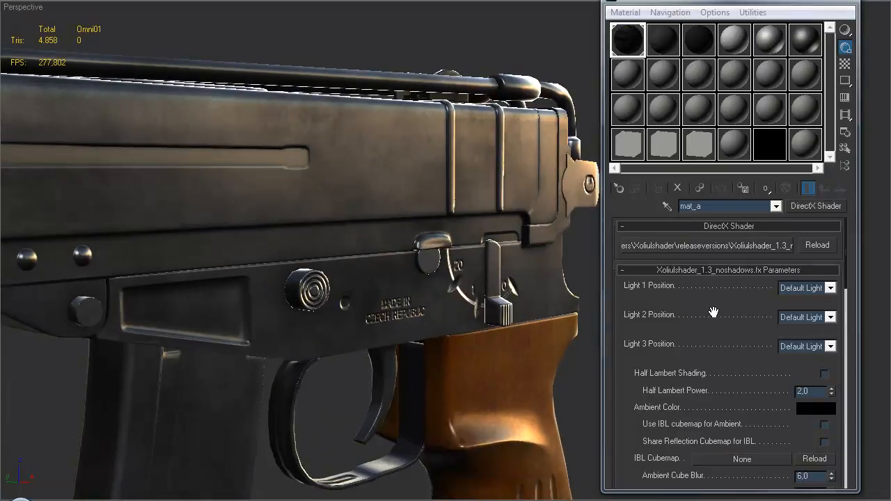
pyautogui.click(794, 289)
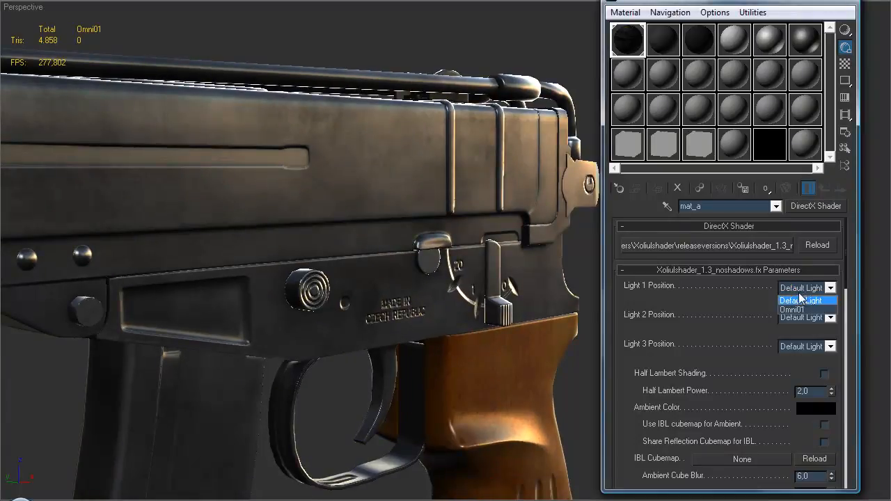
pyautogui.click(792, 309)
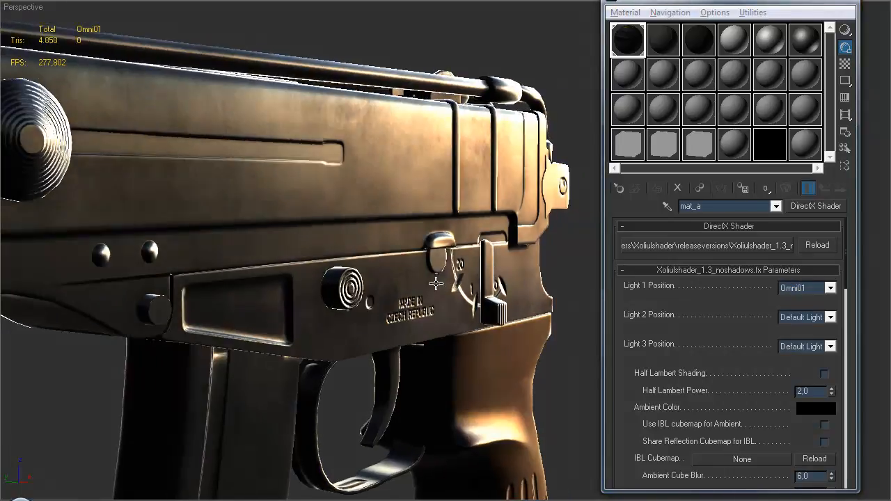
# - Shift the Omni light horizontally farther out from the gun's side and adjust its height slightly
pyautogui.scroll(-8, 444, 280)
pyautogui.keyDown('alt'); pyautogui.moveTo(446, 279); pyautogui.dragTo(323, 266, button='middle'); pyautogui.keyUp('alt')
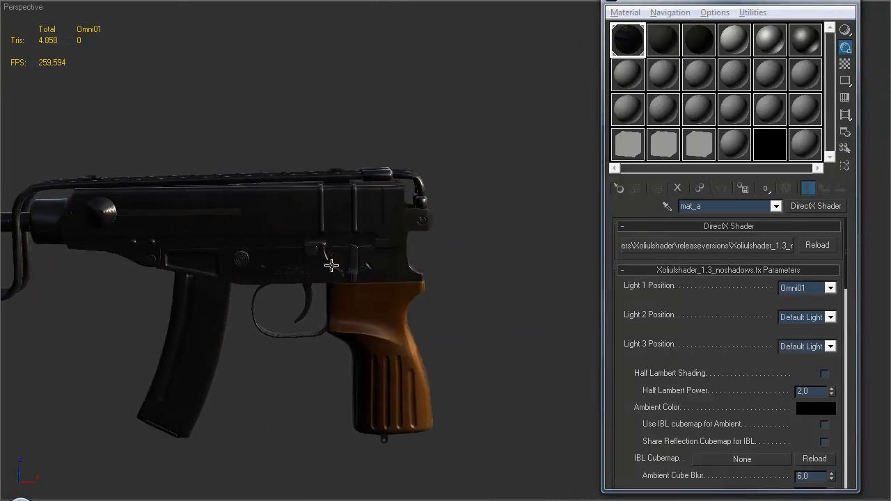
pyautogui.scroll(-7, 444, 248)
pyautogui.moveTo(444, 248); pyautogui.dragTo(316, 291, button='middle')
pyautogui.keyDown('alt'); pyautogui.moveTo(317, 291); pyautogui.dragTo(396, 312, button='middle'); pyautogui.keyUp('alt')
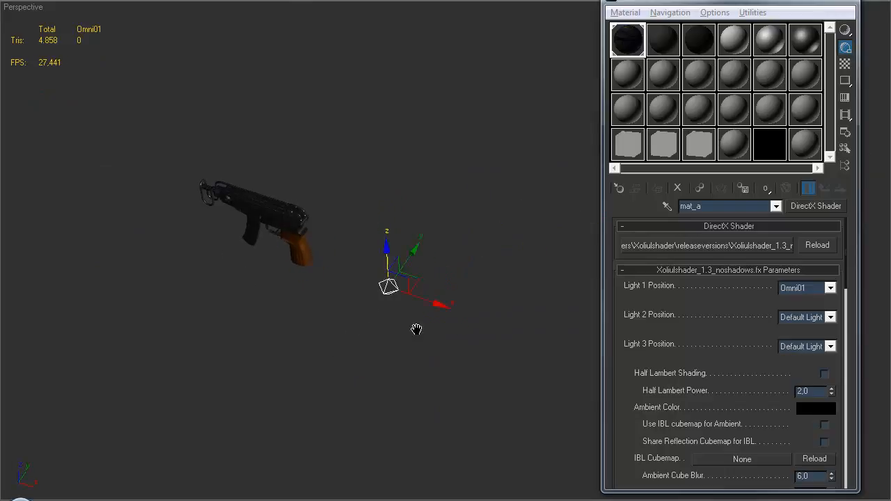
pyautogui.scroll(3, 396, 311)
pyautogui.moveTo(409, 346); pyautogui.dragTo(385, 402)
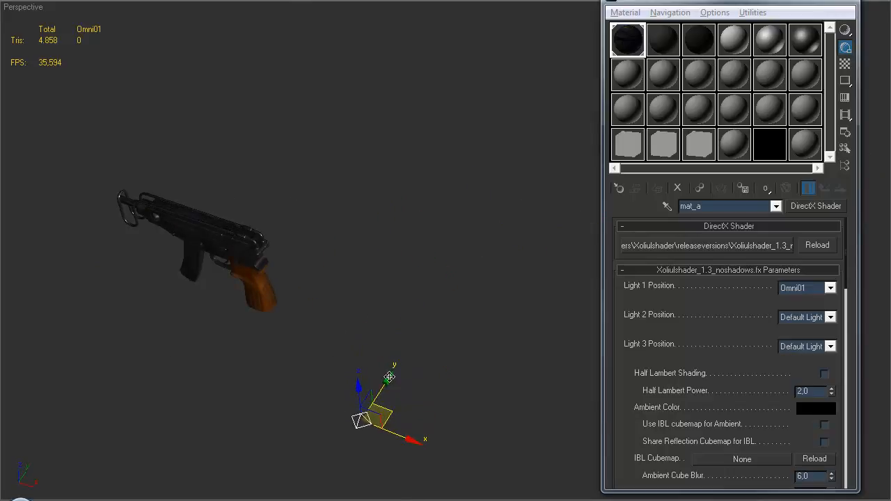
pyautogui.keyDown('alt'); pyautogui.moveTo(385, 400); pyautogui.dragTo(403, 313, button='middle'); pyautogui.keyUp('alt')
pyautogui.moveTo(372, 327); pyautogui.dragTo(372, 308)
# - Frame the gun, clear the selection and examine the Omni lighting on it from several angles
pyautogui.keyDown('alt'); pyautogui.moveTo(222, 400); pyautogui.dragTo(296, 369, button='middle'); pyautogui.keyUp('alt')
pyautogui.moveTo(296, 370); pyautogui.dragTo(397, 318, button='middle')
pyautogui.scroll(4, 397, 318)
pyautogui.moveTo(241, 400); pyautogui.dragTo(386, 283, button='middle')
pyautogui.scroll(-1, 385, 283)
pyautogui.scroll(-5, 384, 282)
pyautogui.keyDown('alt'); pyautogui.moveTo(394, 317); pyautogui.dragTo(406, 334, button='middle'); pyautogui.keyUp('alt')
pyautogui.scroll(4, 406, 334)
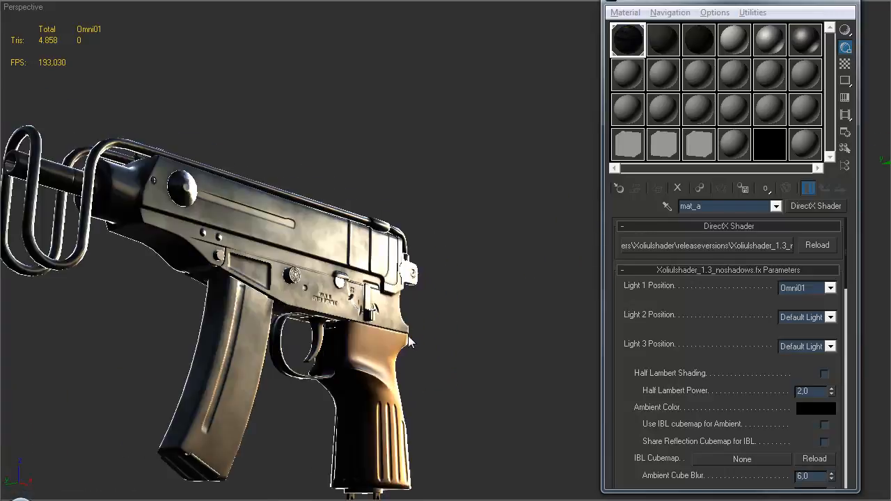
pyautogui.click(339, 313)
pyautogui.press('z')
pyautogui.click(332, 340)
pyautogui.moveTo(465, 261); pyautogui.dragTo(213, 296, button='middle')
pyautogui.moveTo(328, 268); pyautogui.dragTo(426, 281, button='middle')
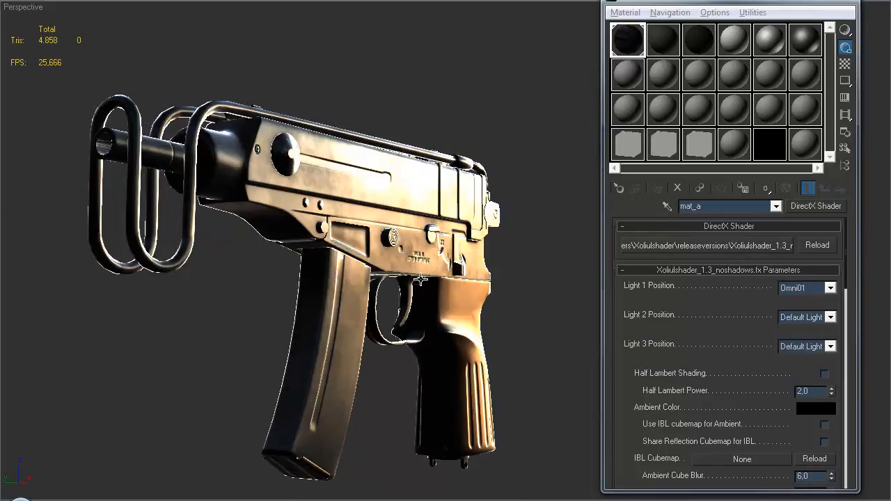
pyautogui.keyDown('alt'); pyautogui.moveTo(424, 189); pyautogui.dragTo(445, 179, button='middle'); pyautogui.keyUp('alt')
pyautogui.keyDown('alt'); pyautogui.moveTo(453, 211); pyautogui.dragTo(445, 209, button='middle'); pyautogui.keyUp('alt')
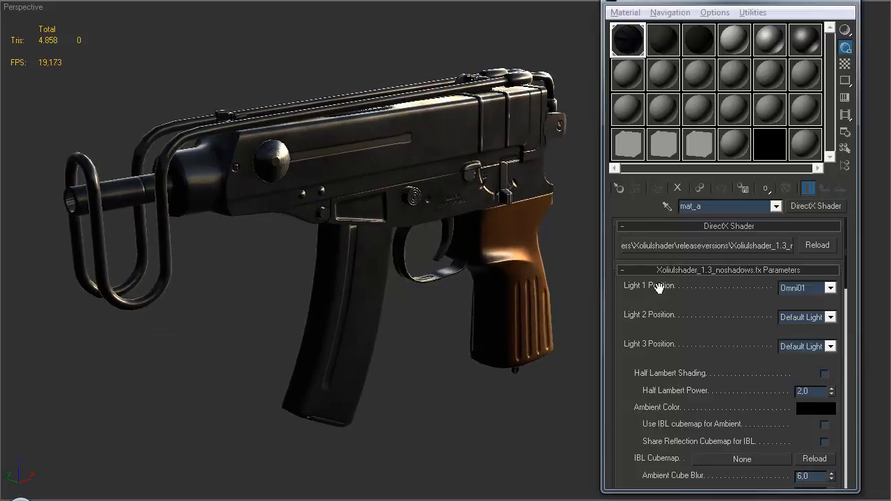
# - Try brighter and darker Ambient Color values on the gun, then set the colour to a dark grey
pyautogui.moveTo(674, 359); pyautogui.dragTo(678, 296)
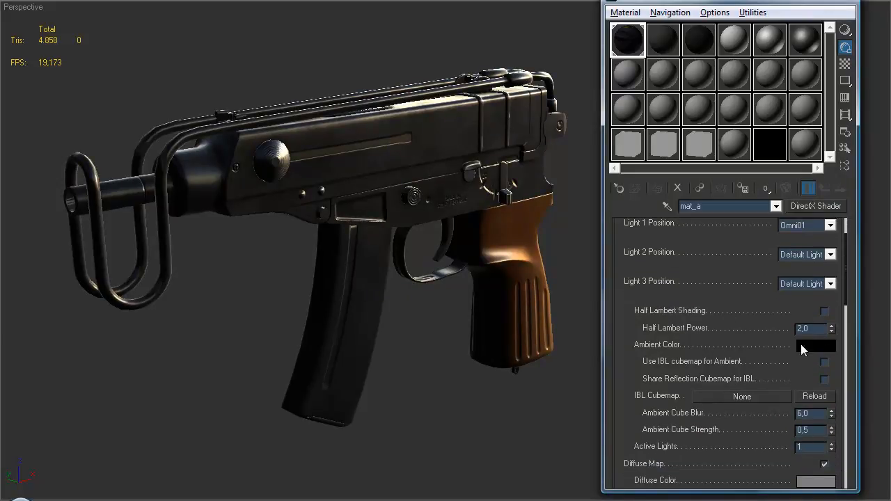
pyautogui.moveTo(629, 362); pyautogui.dragTo(656, 326)
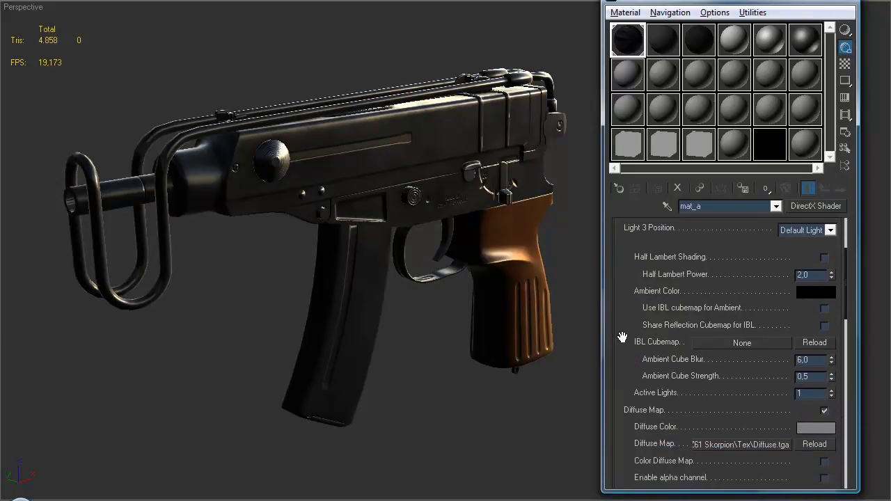
pyautogui.moveTo(359, 277)
pyautogui.keyDown('alt'); pyautogui.mouseDown(button='middle')
pyautogui.moveTo(403, 279)
pyautogui.moveTo(352, 277)
pyautogui.mouseUp(button='middle'); pyautogui.keyUp('alt')
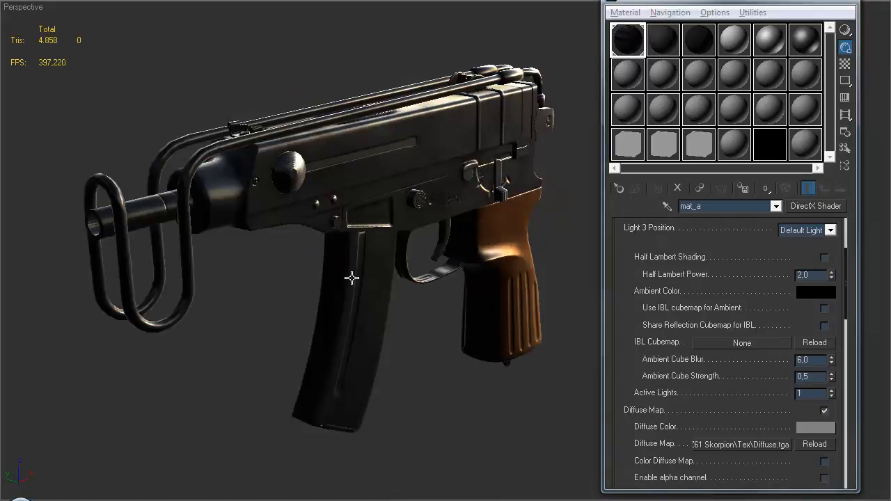
pyautogui.click(813, 294)
pyautogui.click(397, 86)
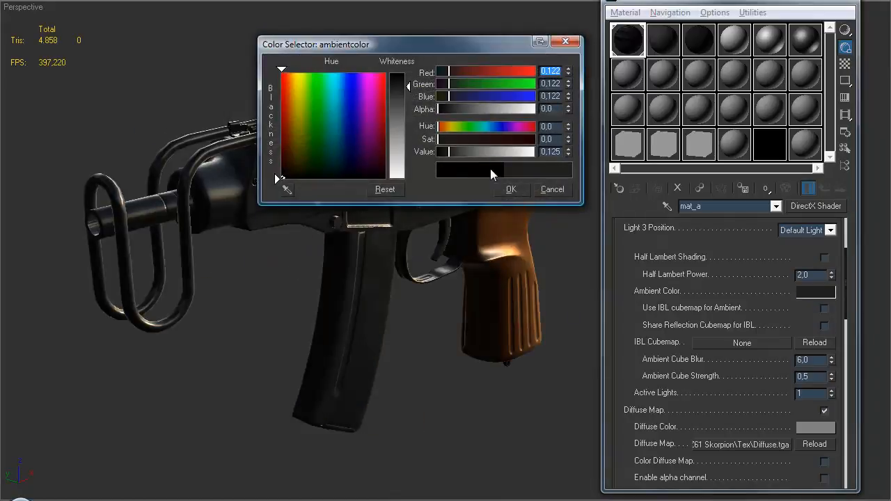
pyautogui.moveTo(401, 141); pyautogui.dragTo(400, 171)
pyautogui.keyDown('alt'); pyautogui.moveTo(331, 319); pyautogui.dragTo(428, 208, button='middle'); pyautogui.keyUp('alt')
pyautogui.click(401, 80)
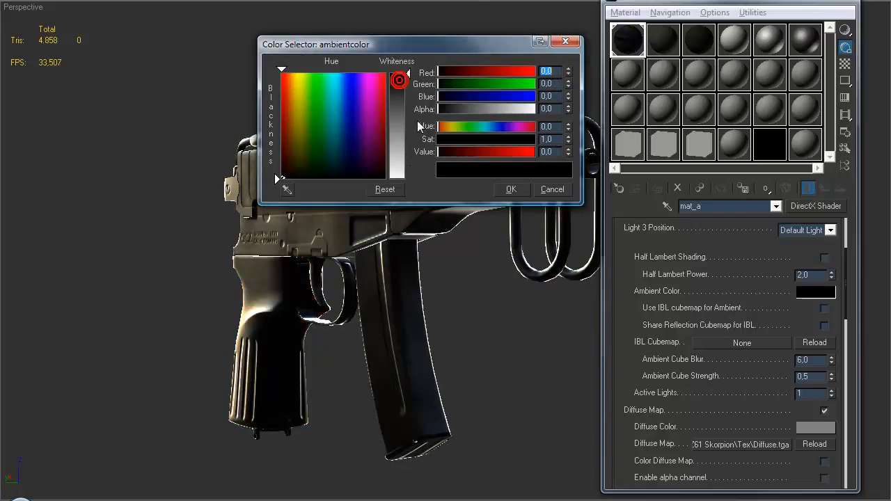
pyautogui.click(398, 89)
pyautogui.click(516, 188)
# - Enable Use IBL cubemap for Ambient and Share Reflection Cubemap for IBL, and check the gun's ambient lighting
pyautogui.keyDown('alt'); pyautogui.moveTo(486, 226); pyautogui.dragTo(348, 233, button='middle'); pyautogui.keyUp('alt')
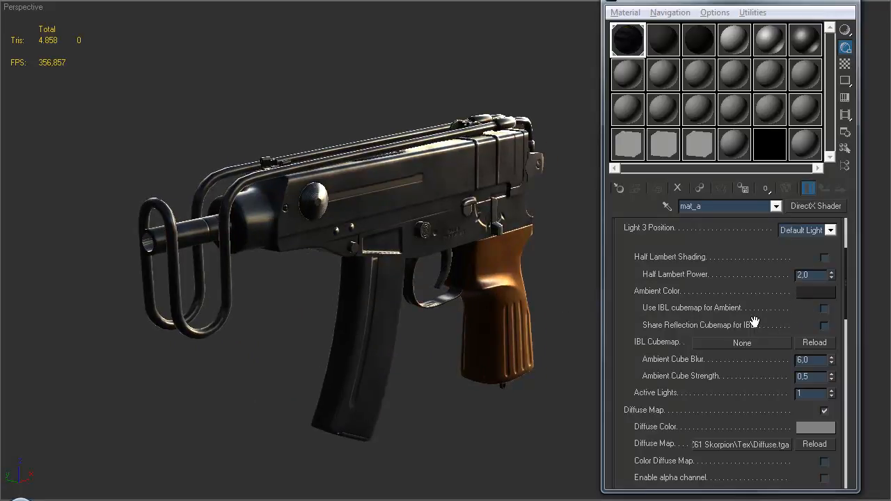
pyautogui.keyDown('alt'); pyautogui.moveTo(445, 213); pyautogui.dragTo(469, 248, button='middle'); pyautogui.keyUp('alt')
pyautogui.keyDown('alt'); pyautogui.moveTo(526, 260); pyautogui.dragTo(545, 272, button='middle'); pyautogui.keyUp('alt')
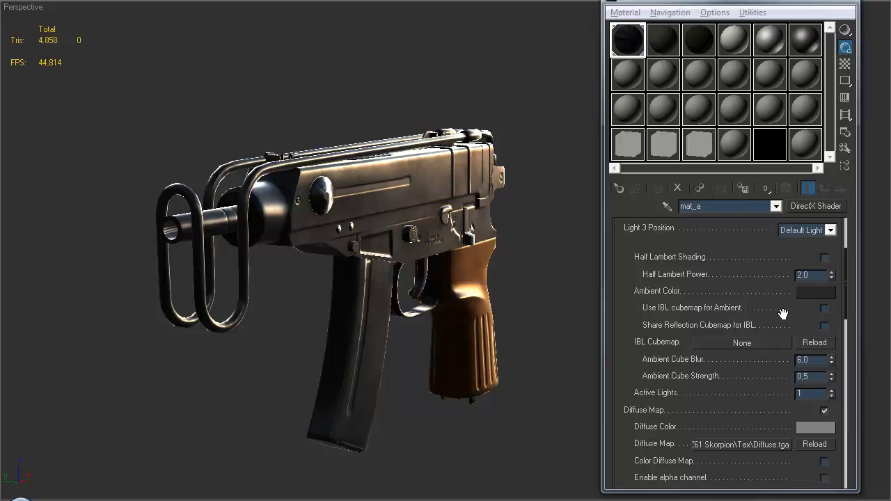
pyautogui.click(825, 308)
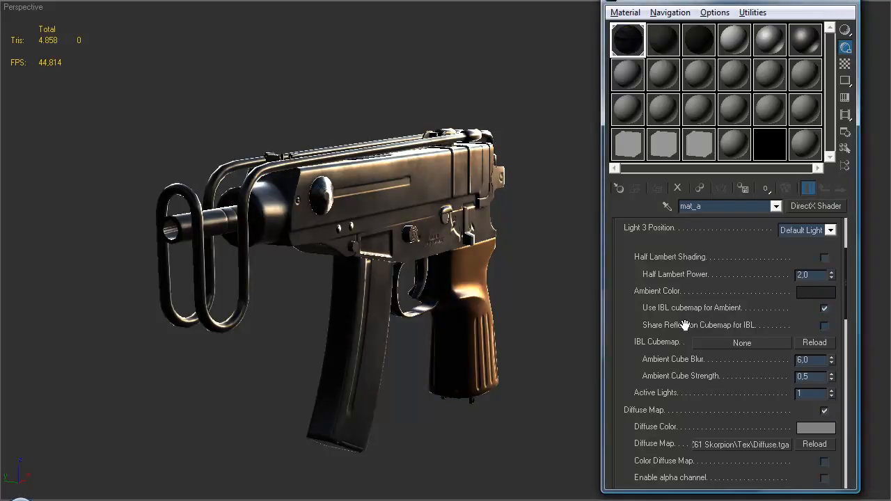
pyautogui.click(825, 325)
pyautogui.keyDown('alt'); pyautogui.moveTo(475, 314); pyautogui.dragTo(501, 288, button='middle'); pyautogui.keyUp('alt')
pyautogui.scroll(2, 497, 288)
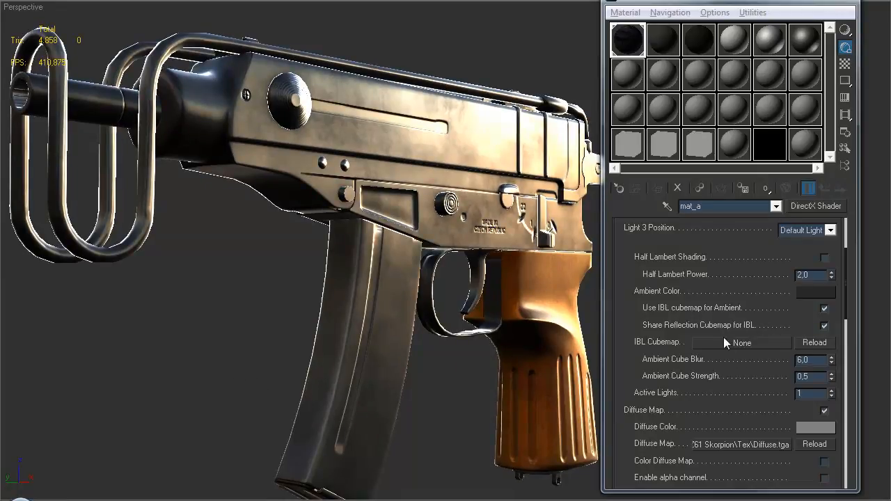
# - Try Ambient Cube Blur at 1 and at 7, then set it back to 6
pyautogui.moveTo(640, 387); pyautogui.dragTo(639, 372)
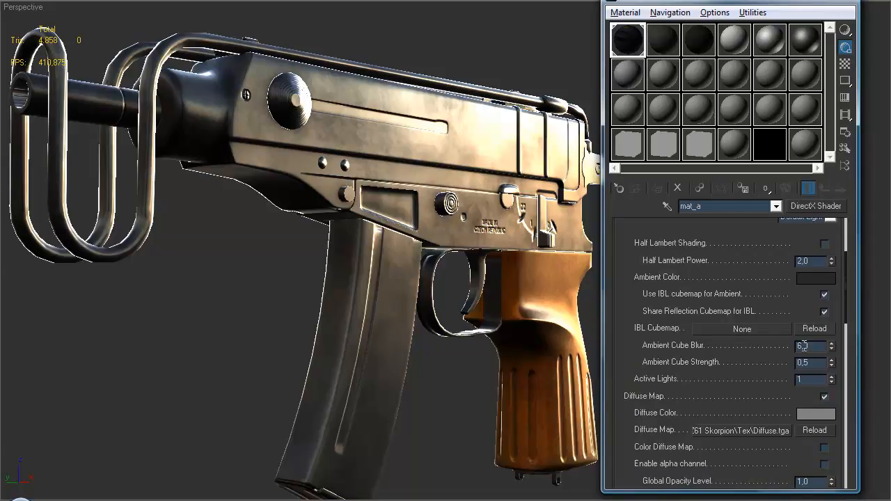
pyautogui.doubleClick(811, 346)
pyautogui.write('1')
pyautogui.press('Return')
pyautogui.keyDown('alt'); pyautogui.moveTo(409, 255); pyautogui.dragTo(423, 279, button='middle'); pyautogui.keyUp('alt')
pyautogui.click(816, 347)
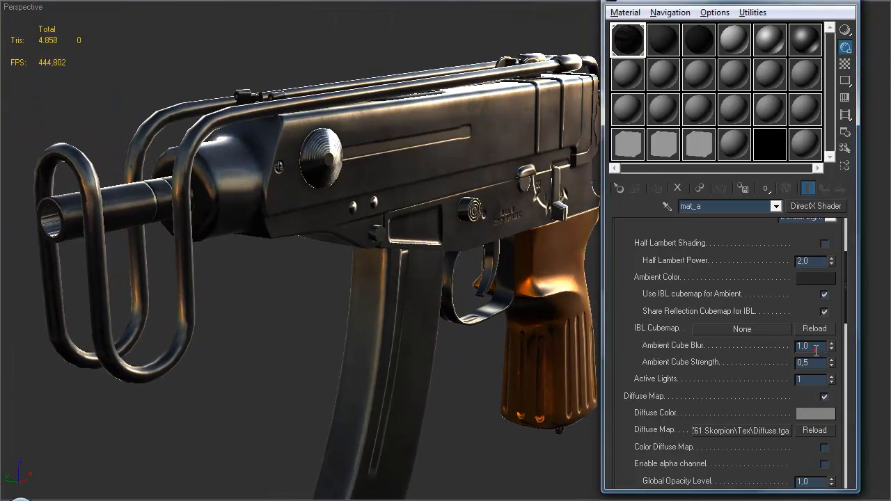
pyautogui.write('7')
pyautogui.press('Return')
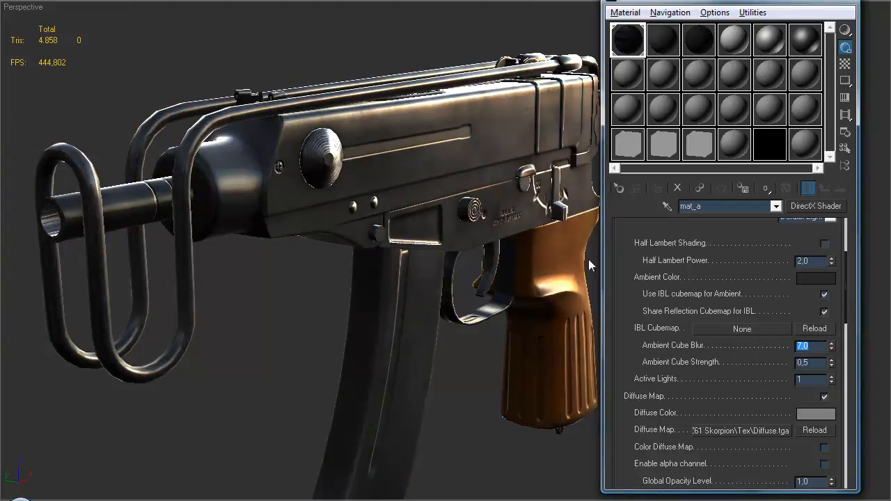
pyautogui.write('6')
pyautogui.press('Return')
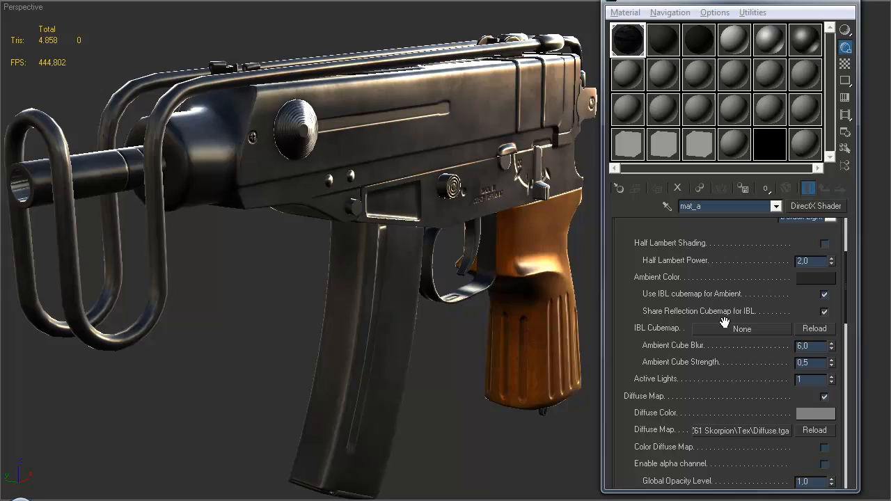
# - Examine the cubemap-based ambient lighting on the gun up close and from several angles
pyautogui.scroll(-4, 446, 254)
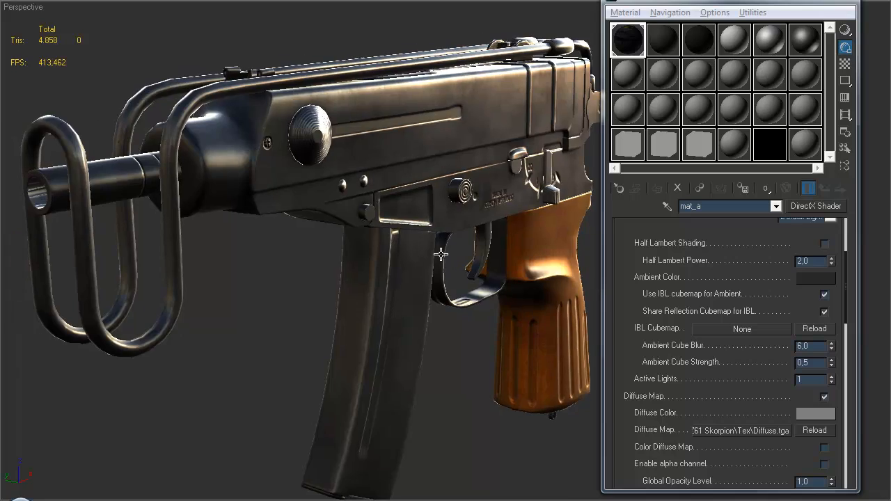
pyautogui.keyDown('alt'); pyautogui.moveTo(456, 268); pyautogui.dragTo(446, 241, button='middle'); pyautogui.keyUp('alt')
pyautogui.scroll(5, 426, 266)
pyautogui.keyDown('alt'); pyautogui.moveTo(457, 344); pyautogui.dragTo(547, 229, button='middle'); pyautogui.keyUp('alt')
pyautogui.scroll(-4, 491, 271)
pyautogui.keyDown('alt'); pyautogui.moveTo(481, 289); pyautogui.dragTo(388, 348, button='middle'); pyautogui.keyUp('alt')
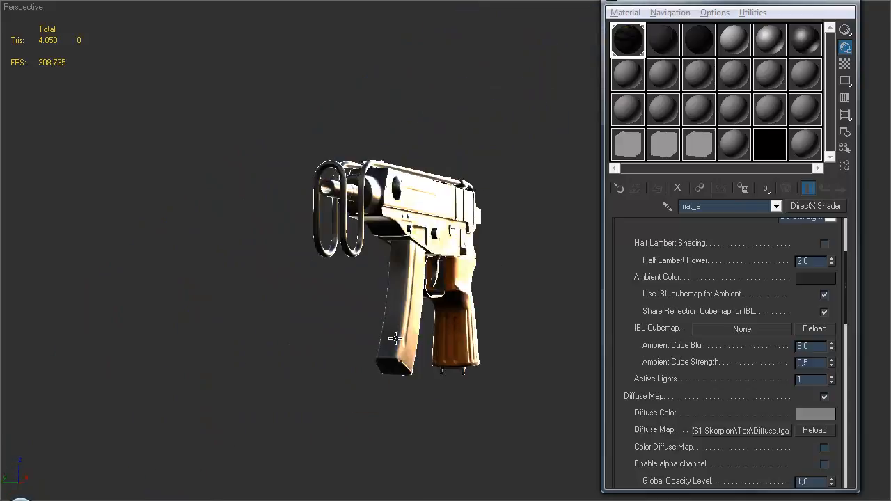
pyautogui.scroll(5, 411, 341)
pyautogui.keyDown('alt'); pyautogui.moveTo(422, 324); pyautogui.dragTo(413, 317, button='middle'); pyautogui.keyUp('alt')
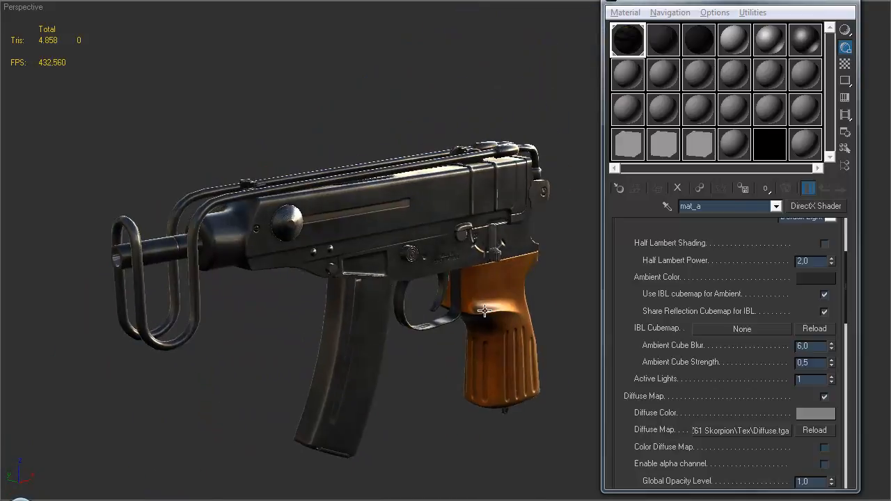
pyautogui.moveTo(481, 324); pyautogui.dragTo(452, 315, button='middle')
# - Set the shader's Ambient Cube Strength to 0,35
pyautogui.moveTo(745, 374); pyautogui.dragTo(768, 367)
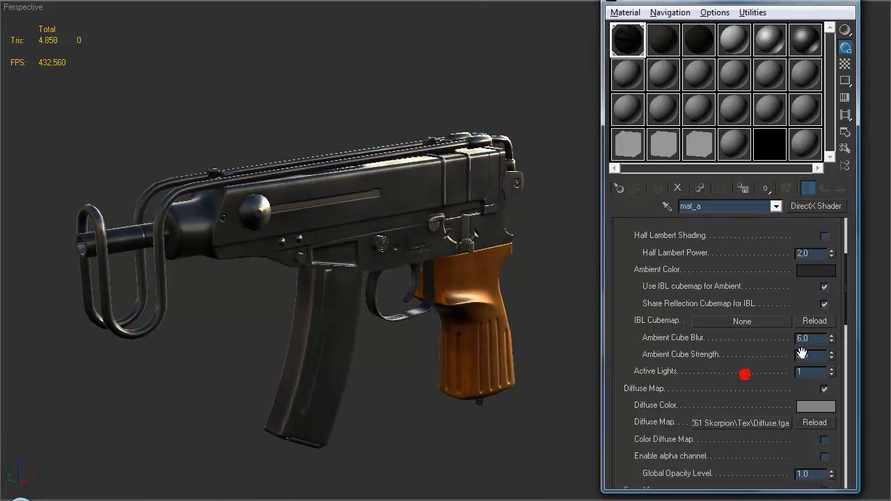
pyautogui.click(832, 358)
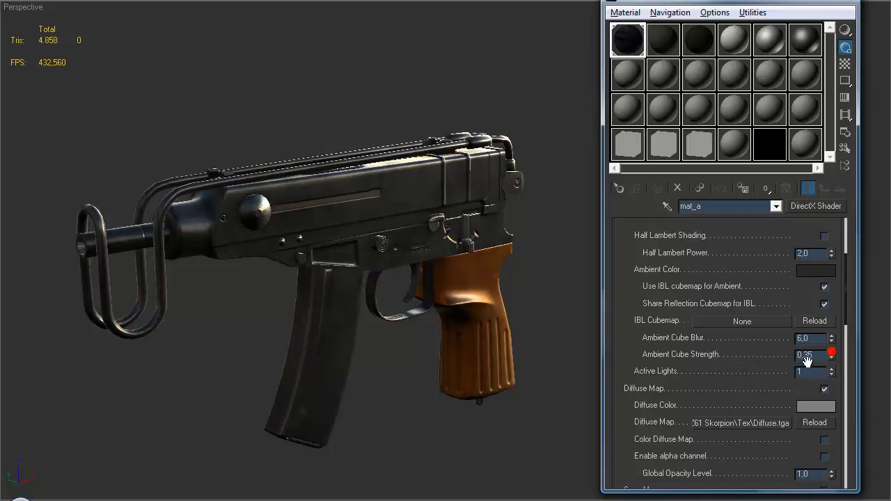
pyautogui.moveTo(633, 351); pyautogui.dragTo(628, 384)
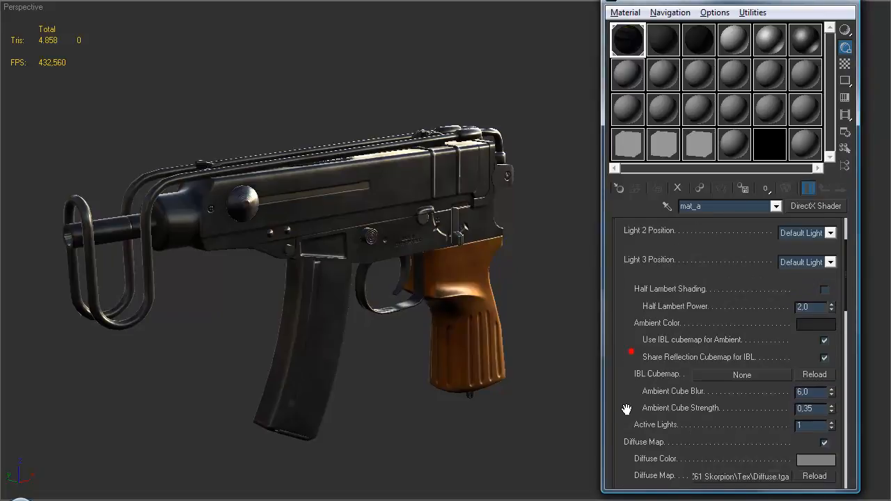
# - Set the shader's Ambient Cube Strength to 0,55
pyautogui.keyDown('alt'); pyautogui.moveTo(424, 307); pyautogui.dragTo(357, 266, button='middle'); pyautogui.keyUp('alt')
pyautogui.scroll(2, 356, 266)
pyautogui.moveTo(752, 435); pyautogui.dragTo(751, 421)
pyautogui.moveTo(832, 399)
pyautogui.mouseDown()
pyautogui.moveTo(832, 388)
pyautogui.moveTo(832, 404)
pyautogui.mouseUp()
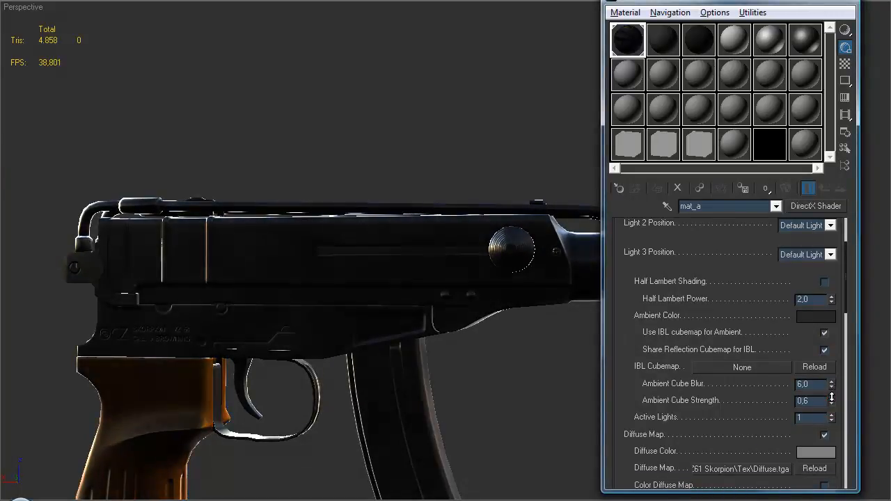
# - Examine the gun's cubemap ambient lighting up close and from several angles
pyautogui.keyDown('alt'); pyautogui.moveTo(412, 302); pyautogui.dragTo(452, 291, button='middle'); pyautogui.keyUp('alt')
pyautogui.scroll(3, 418, 299)
pyautogui.scroll(-3, 426, 293)
pyautogui.scroll(5, 453, 290)
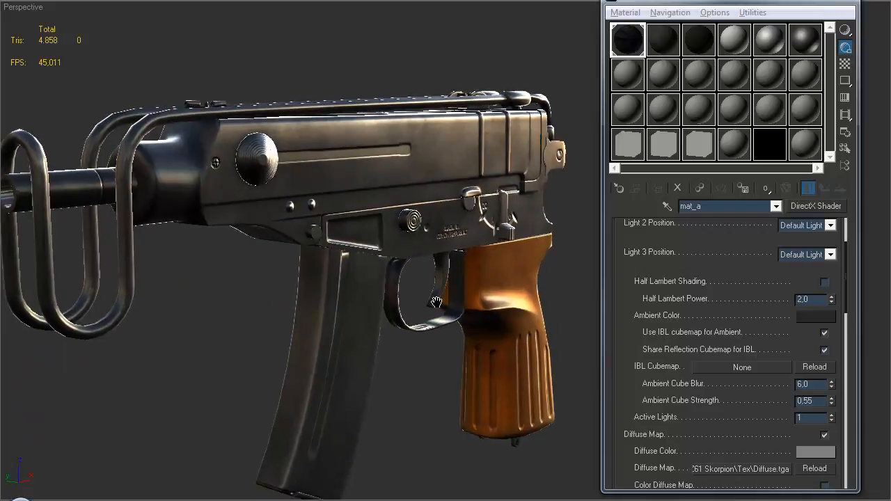
pyautogui.moveTo(619, 406); pyautogui.dragTo(619, 361)
pyautogui.moveTo(489, 236); pyautogui.dragTo(504, 239, button='middle')
pyautogui.moveTo(619, 291); pyautogui.dragTo(619, 310)
pyautogui.moveTo(414, 264); pyautogui.dragTo(408, 274, button='middle')
pyautogui.scroll(-8, 375, 177)
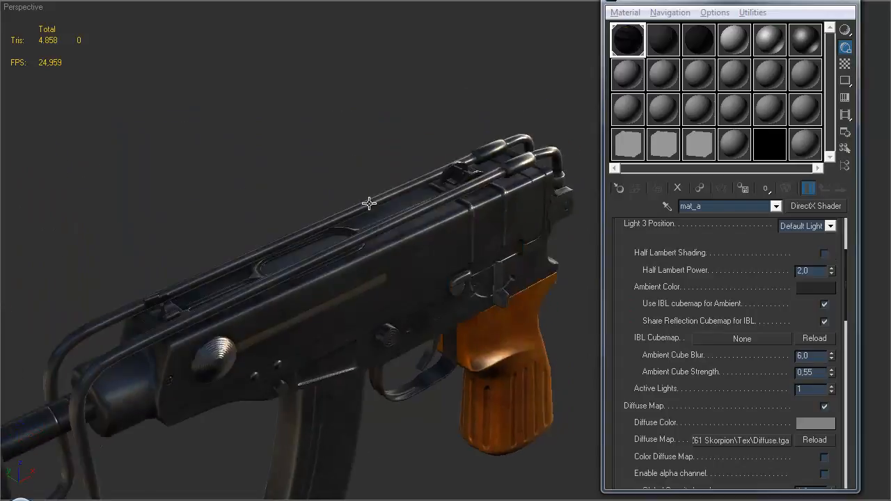
pyautogui.keyDown('alt'); pyautogui.moveTo(428, 178); pyautogui.dragTo(418, 214, button='middle'); pyautogui.keyUp('alt')
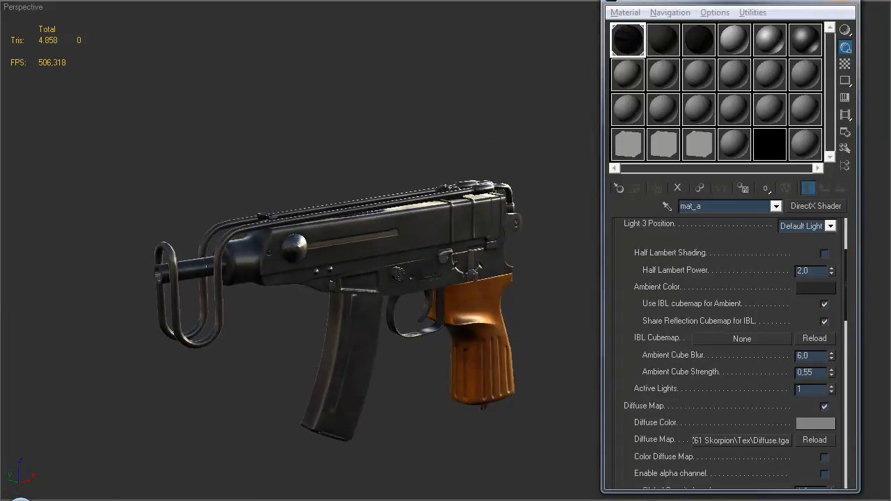
pyautogui.moveTo(422, 230); pyautogui.dragTo(420, 244, button='middle')
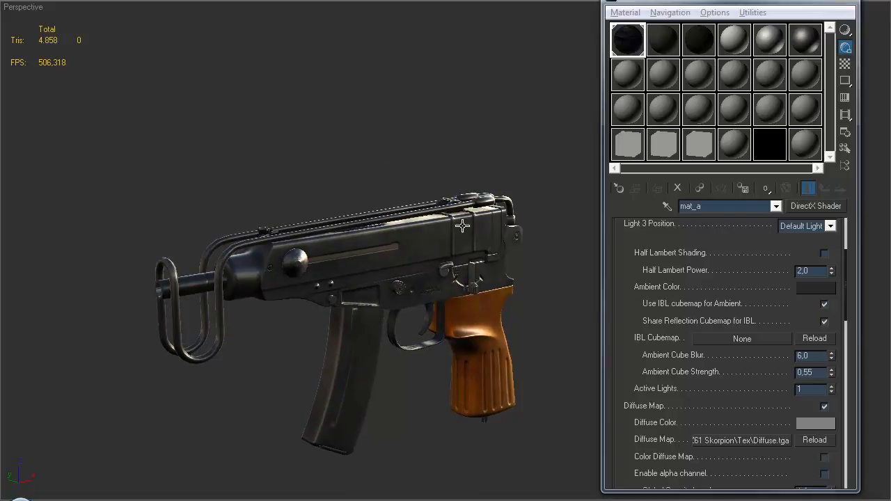
pyautogui.keyDown('alt'); pyautogui.moveTo(452, 186); pyautogui.dragTo(551, 137, button='middle'); pyautogui.keyUp('alt')
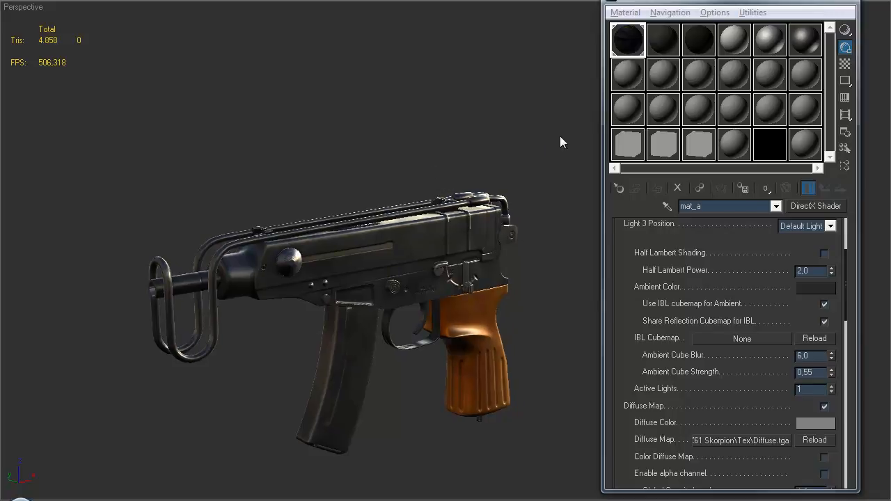
# - Close the Material Editor, restore the full interface and create a second omni light near the gun
pyautogui.click(841, 2)
pyautogui.moveTo(619, 195); pyautogui.dragTo(610, 197, button='middle')
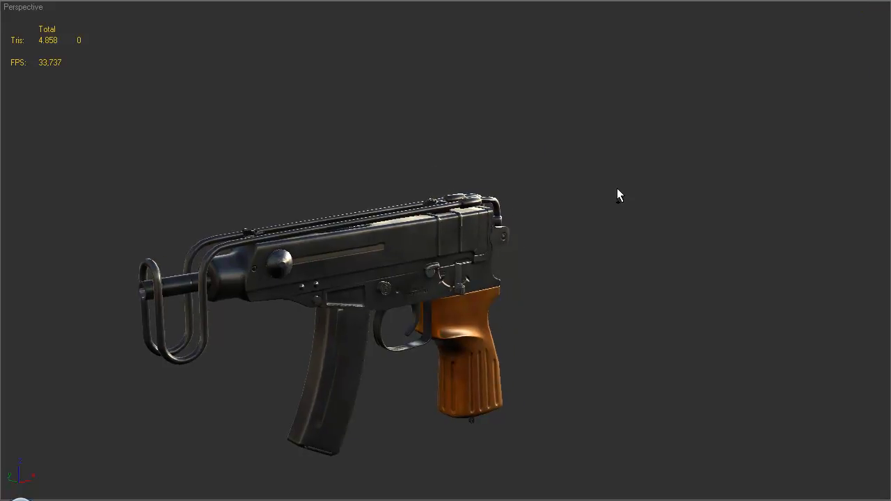
pyautogui.hotkey('ctrl', 'x')
pyautogui.moveTo(540, 228); pyautogui.dragTo(587, 207, button='middle')
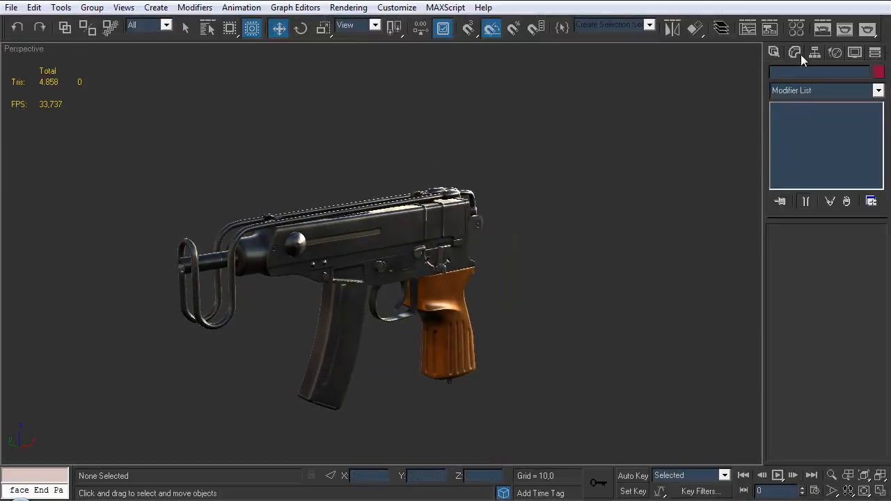
pyautogui.click(774, 53)
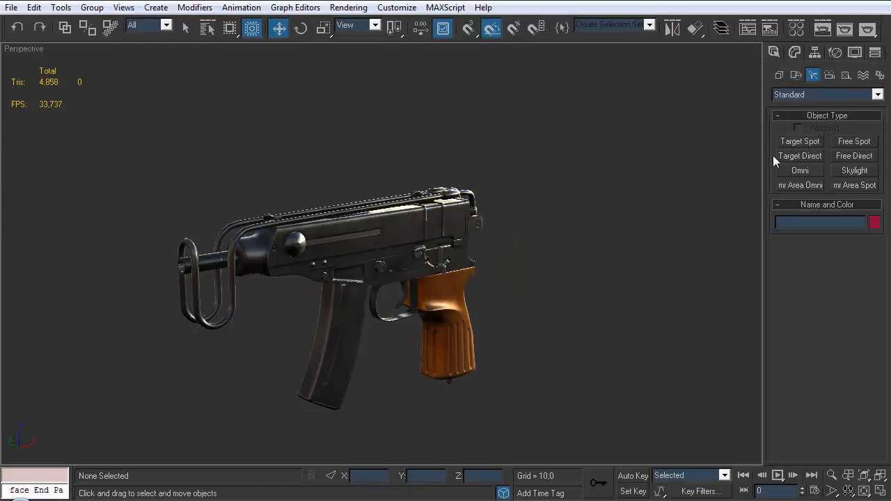
pyautogui.click(799, 172)
pyautogui.keyDown('alt'); pyautogui.moveTo(404, 355); pyautogui.dragTo(374, 370, button='middle'); pyautogui.keyUp('alt')
pyautogui.click(400, 346)
# - Raise the new omni light high above the gun, to about Z 983
pyautogui.keyDown('alt'); pyautogui.moveTo(420, 346); pyautogui.dragTo(345, 381, button='middle'); pyautogui.keyUp('alt')
pyautogui.moveTo(343, 382); pyautogui.dragTo(414, 177)
pyautogui.keyDown('alt'); pyautogui.moveTo(414, 176); pyautogui.dragTo(391, 276, button='middle'); pyautogui.keyUp('alt')
pyautogui.moveTo(359, 330); pyautogui.dragTo(364, 115)
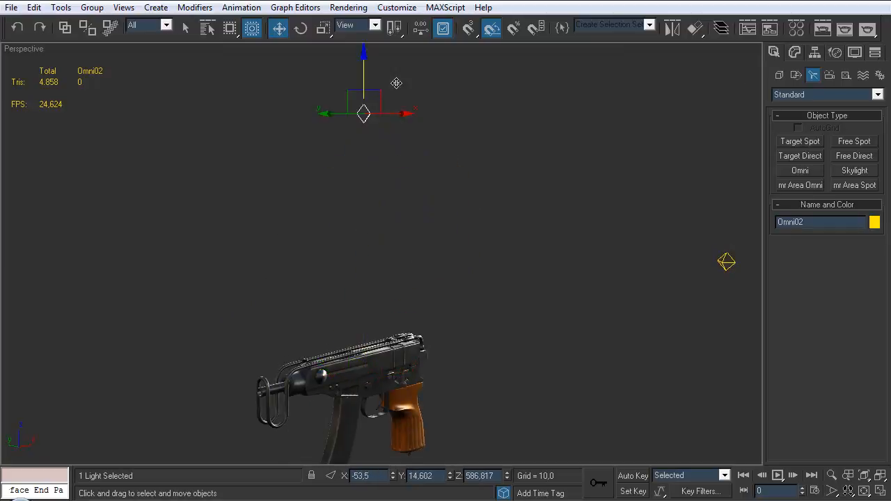
pyautogui.scroll(-3, 376, 227)
pyautogui.scroll(-2, 376, 227)
pyautogui.moveTo(374, 182); pyautogui.dragTo(374, 151)
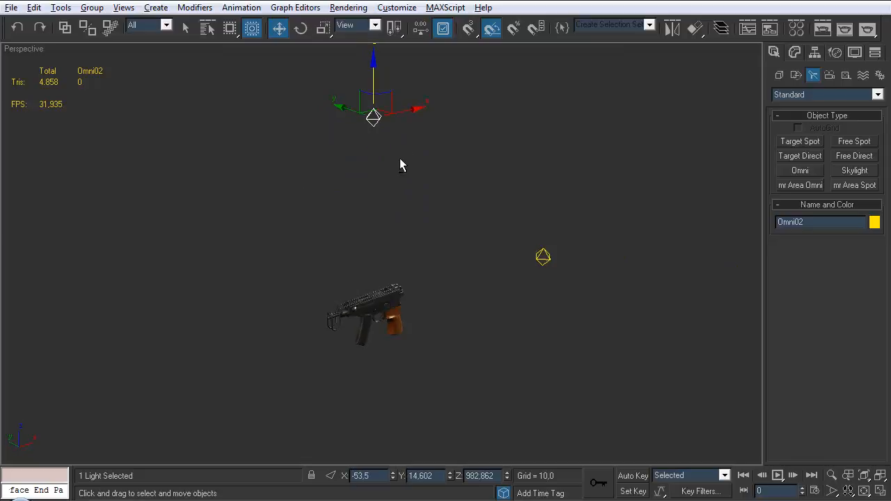
# - Change the new omni light's colour to a pale blue
pyautogui.click(794, 52)
pyautogui.click(863, 286)
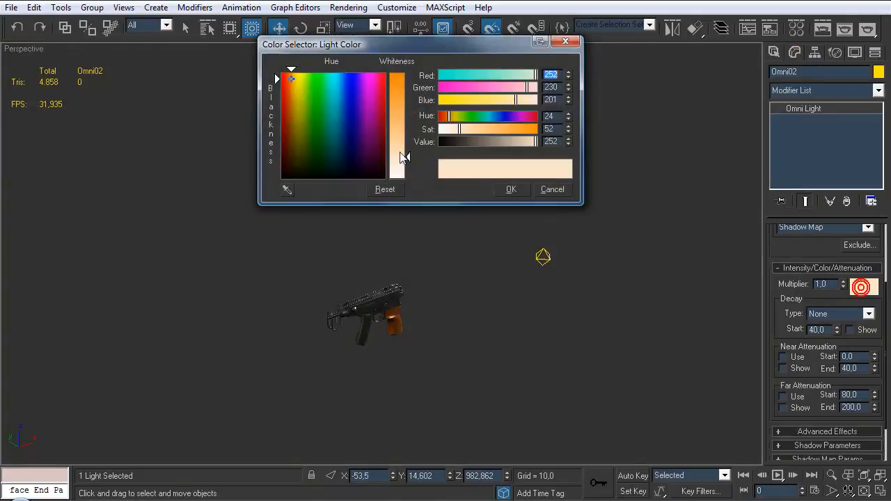
pyautogui.moveTo(331, 80); pyautogui.dragTo(340, 72)
pyautogui.click(399, 151)
pyautogui.click(513, 188)
# - Assign Omni02 as Light 2 Position in the gun's mat_a shader material
pyautogui.keyDown('alt'); pyautogui.moveTo(483, 262); pyautogui.dragTo(477, 229, button='middle'); pyautogui.keyUp('alt')
pyautogui.scroll(2, 486, 287)
pyautogui.scroll(2, 486, 288)
pyautogui.scroll(4, 483, 267)
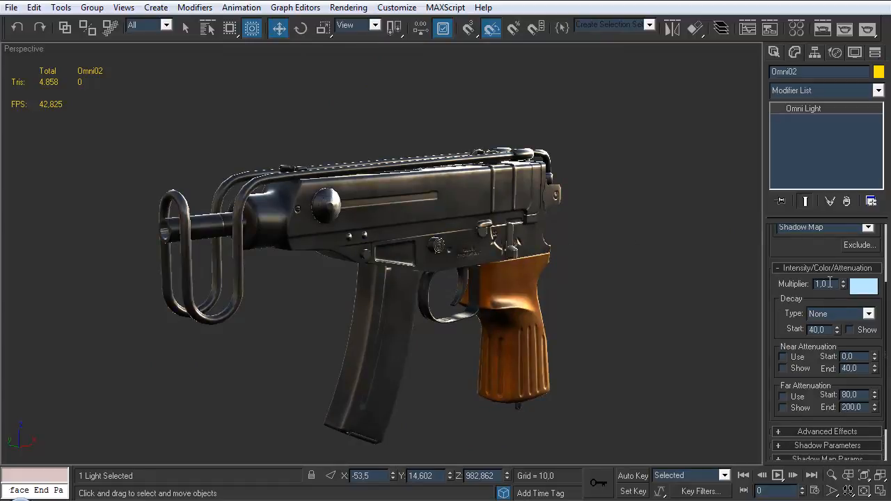
pyautogui.moveTo(489, 238); pyautogui.dragTo(478, 245, button='middle')
pyautogui.click(796, 28)
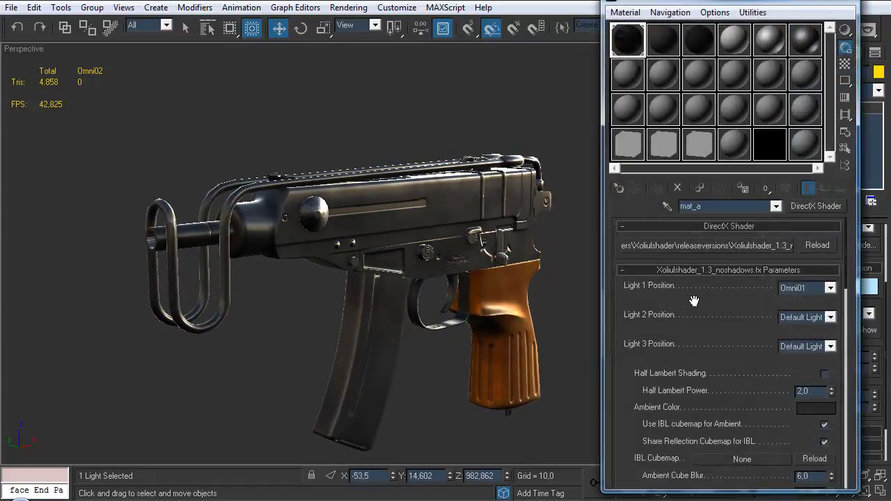
pyautogui.moveTo(695, 305); pyautogui.dragTo(696, 293)
pyautogui.click(808, 306)
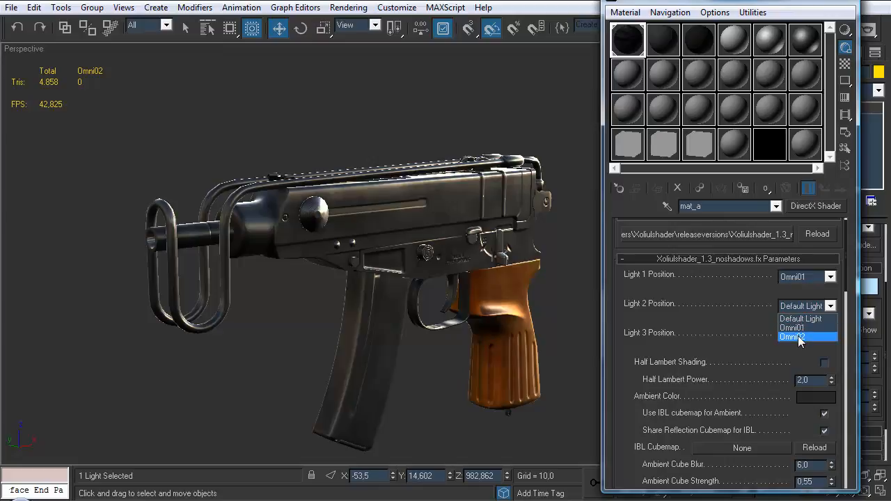
pyautogui.click(799, 337)
# - Set the shader's Active Lights to 2 and check the gun under both lights
pyautogui.moveTo(737, 362); pyautogui.dragTo(732, 351)
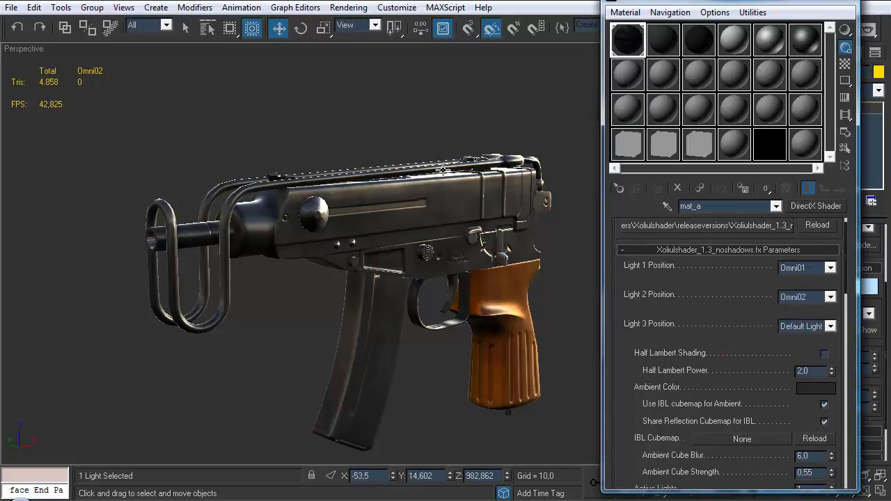
pyautogui.scroll(-5, 694, 282)
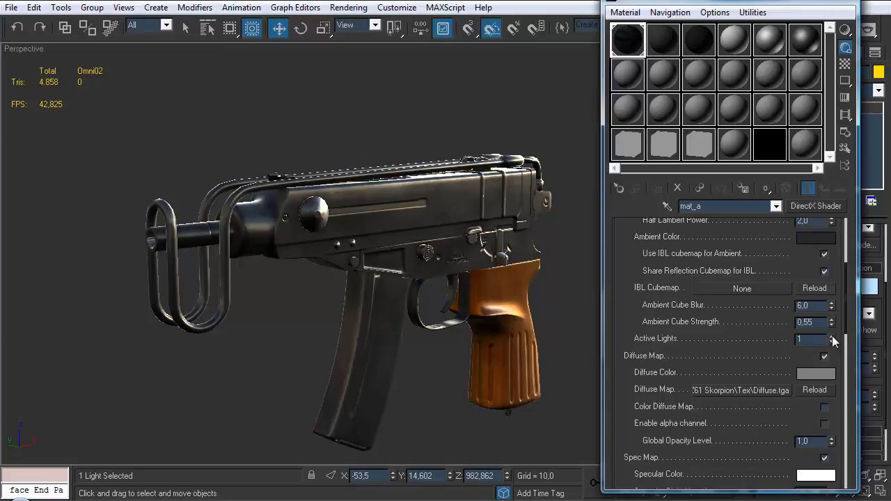
pyautogui.click(832, 337)
pyautogui.moveTo(471, 272)
pyautogui.keyDown('alt'); pyautogui.mouseDown(button='middle')
pyautogui.moveTo(400, 254)
pyautogui.moveTo(398, 279)
pyautogui.moveTo(424, 266)
pyautogui.moveTo(481, 261)
pyautogui.moveTo(411, 276)
pyautogui.moveTo(459, 285)
pyautogui.moveTo(486, 275)
pyautogui.moveTo(328, 257)
pyautogui.moveTo(263, 274)
pyautogui.moveTo(461, 257)
pyautogui.mouseUp(button='middle'); pyautogui.keyUp('alt')
pyautogui.scroll(3, 481, 262)
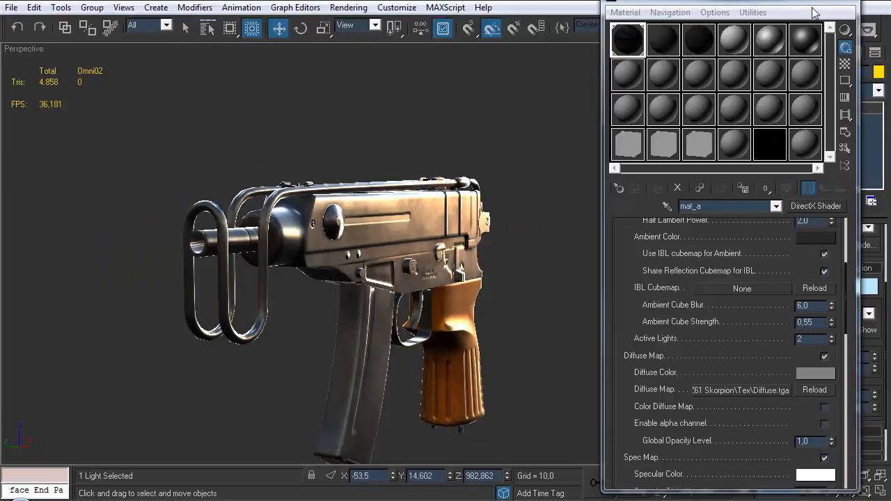
# - Close the Material Editor and set the pale blue omni light's Multiplier to 0,75
pyautogui.click(841, 1)
pyautogui.moveTo(832, 284); pyautogui.dragTo(785, 280)
pyautogui.write('0,75')
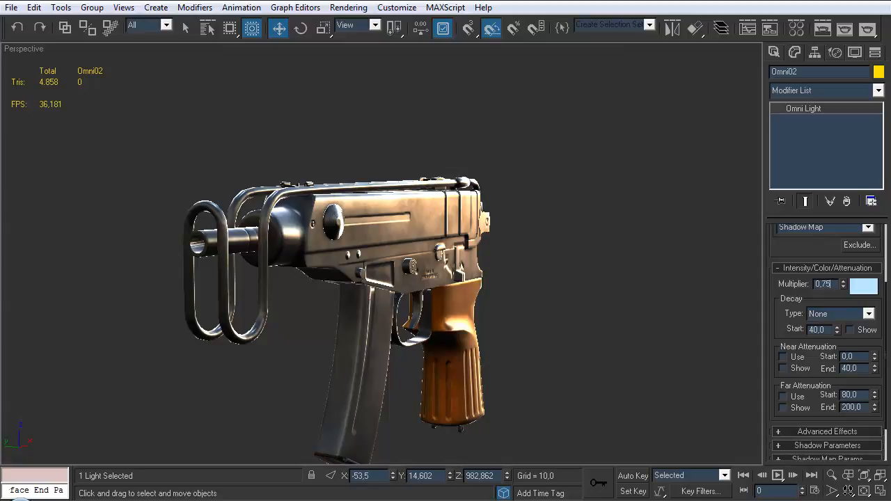
pyautogui.moveTo(407, 248)
pyautogui.keyDown('alt'); pyautogui.mouseDown(button='middle')
pyautogui.moveTo(399, 265)
pyautogui.moveTo(392, 248)
pyautogui.mouseUp(button='middle'); pyautogui.keyUp('alt')
pyautogui.moveTo(502, 200); pyautogui.dragTo(513, 194, button='middle')
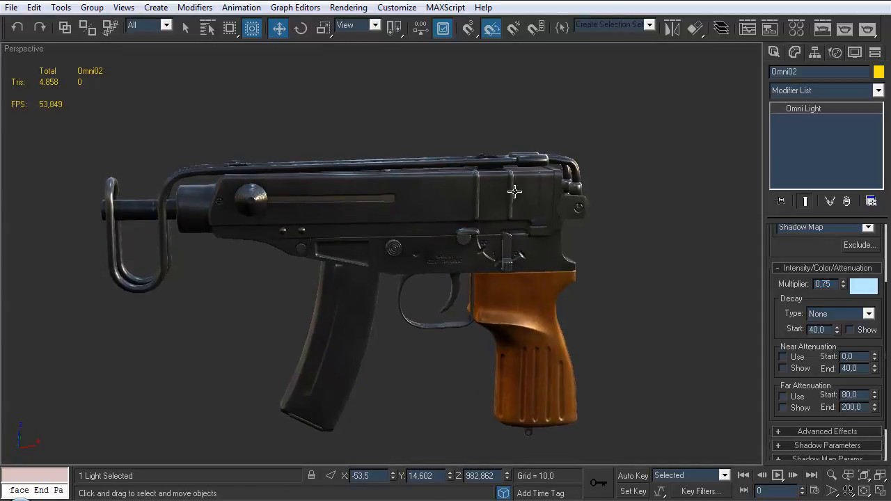
# - Examine the two-light setup on the gun in the full-screen viewport, from several angles and distances
pyautogui.hotkey('ctrl', 'x')
pyautogui.moveTo(478, 258)
pyautogui.mouseDown(button='middle')
pyautogui.moveTo(453, 246)
pyautogui.moveTo(504, 260)
pyautogui.moveTo(420, 240)
pyautogui.moveTo(332, 244)
pyautogui.moveTo(490, 257)
pyautogui.moveTo(446, 263)
pyautogui.moveTo(314, 237)
pyautogui.moveTo(376, 258)
pyautogui.moveTo(467, 270)
pyautogui.moveTo(299, 262)
pyautogui.moveTo(500, 255)
pyautogui.moveTo(485, 284)
pyautogui.moveTo(460, 276)
pyautogui.moveTo(539, 318)
pyautogui.moveTo(633, 305)
pyautogui.mouseUp(button='middle')
pyautogui.scroll(-2, 453, 247)
pyautogui.scroll(2, 505, 259)
pyautogui.scroll(-3, 469, 270)
pyautogui.scroll(3, 485, 284)
pyautogui.scroll(4, 539, 318)
pyautogui.keyDown('alt'); pyautogui.moveTo(627, 303); pyautogui.dragTo(499, 283, button='middle'); pyautogui.keyUp('alt')
pyautogui.scroll(-3, 485, 276)
pyautogui.moveTo(540, 306); pyautogui.dragTo(434, 278, button='middle')
pyautogui.scroll(-3, 559, 288)
pyautogui.scroll(1, 461, 230)
# - Rotate the gun body so its side catches the scene lights, deselect it and frame a three-quarter view
pyautogui.click(446, 240)
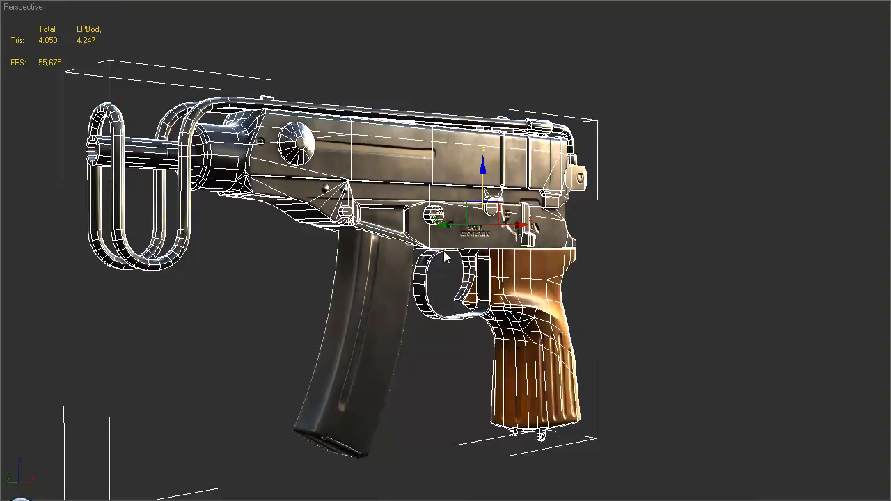
pyautogui.press('e')
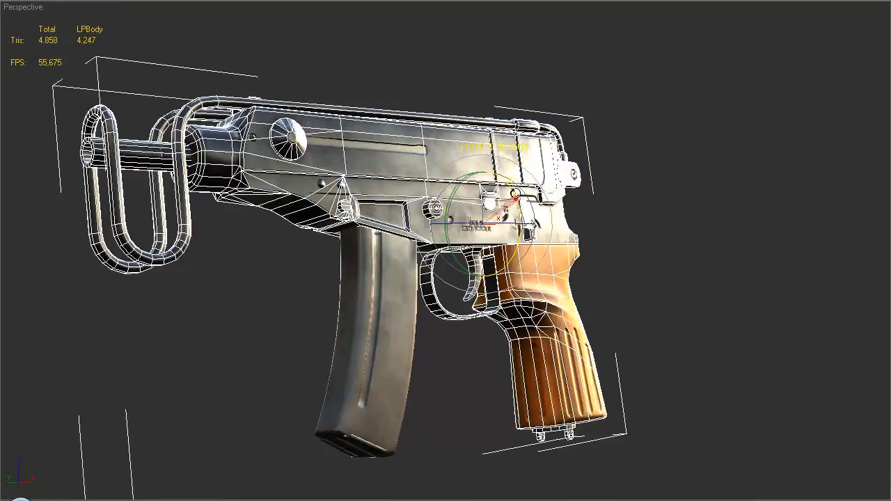
pyautogui.click(612, 171)
pyautogui.keyDown('alt'); pyautogui.moveTo(588, 208); pyautogui.dragTo(622, 200, button='middle'); pyautogui.keyUp('alt')
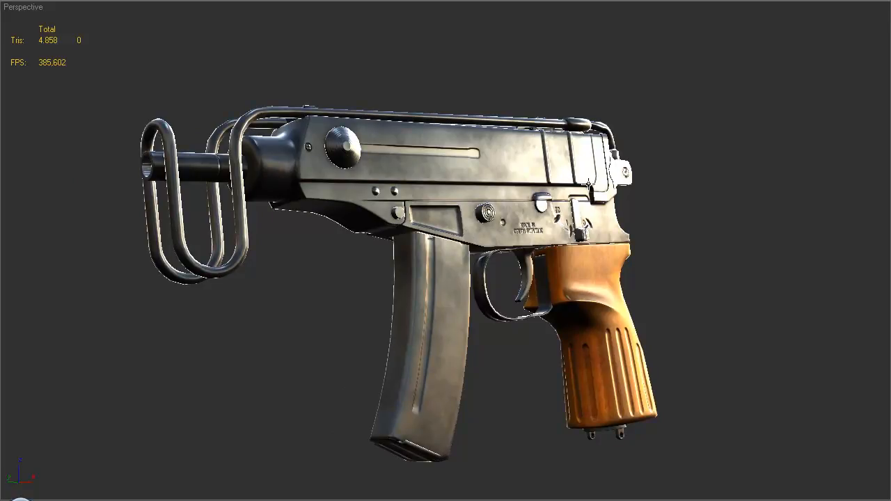
pyautogui.keyDown('alt'); pyautogui.moveTo(541, 206); pyautogui.dragTo(522, 212, button='middle'); pyautogui.keyUp('alt')
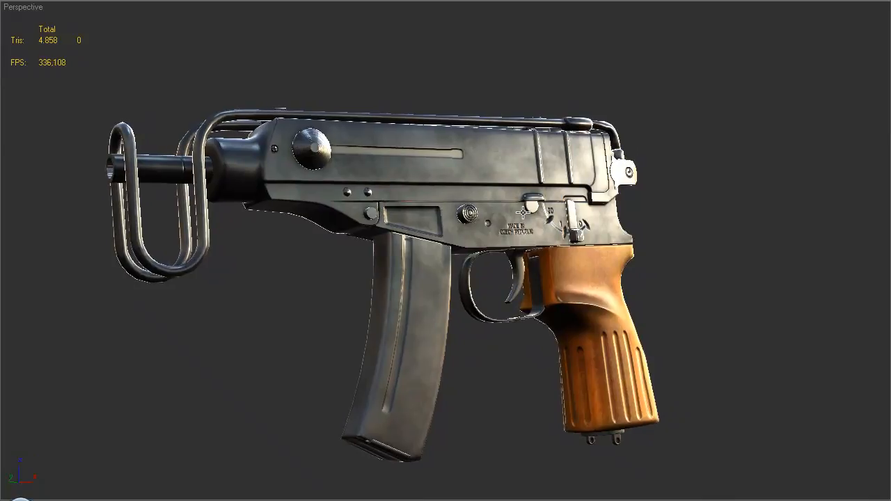
pyautogui.keyDown('alt'); pyautogui.moveTo(464, 196); pyautogui.dragTo(417, 204, button='middle'); pyautogui.keyUp('alt')
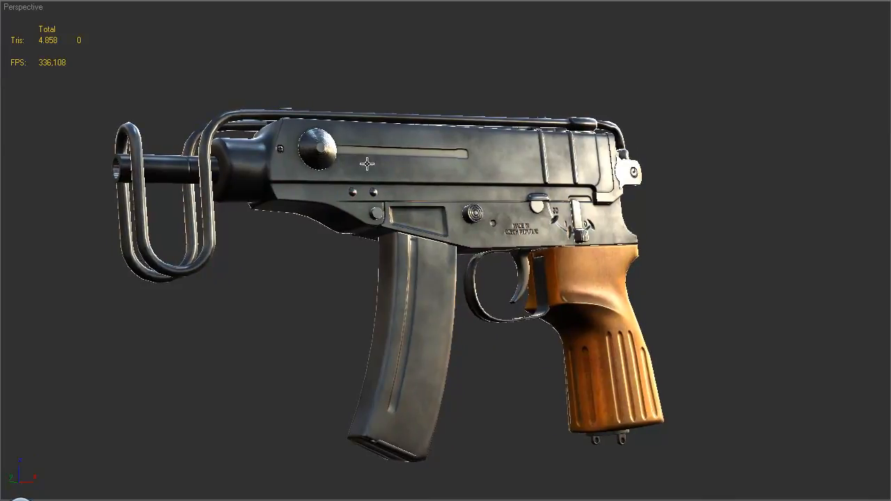
pyautogui.keyDown('alt'); pyautogui.moveTo(356, 202); pyautogui.dragTo(344, 197, button='middle'); pyautogui.keyUp('alt')
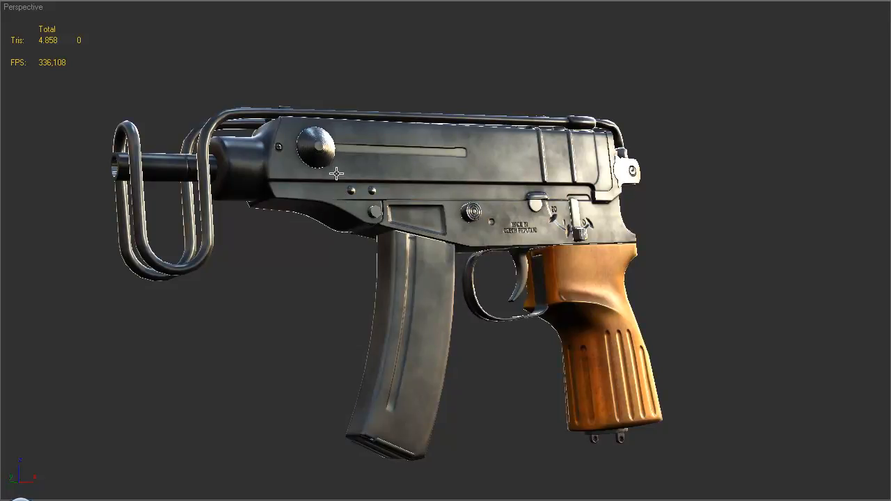
pyautogui.keyDown('alt'); pyautogui.moveTo(335, 174); pyautogui.dragTo(351, 158, button='middle'); pyautogui.keyUp('alt')
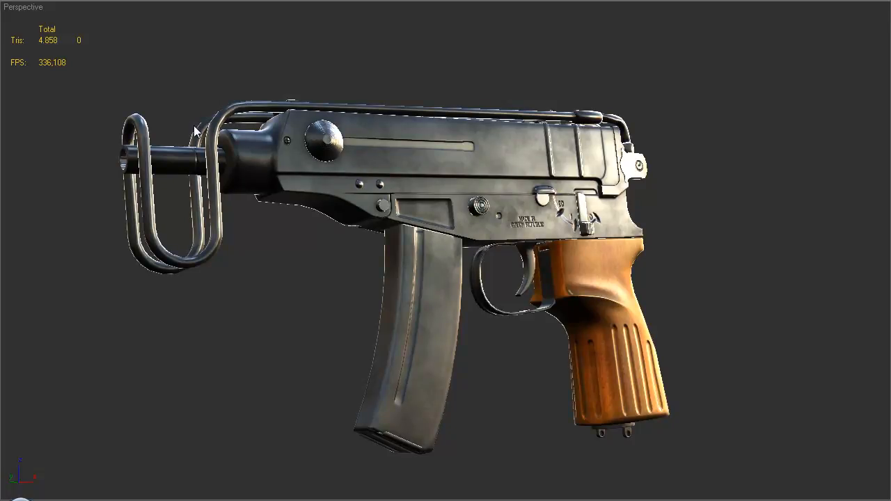
# - Restore the full interface, grab the active viewport as an unlabelled image, and close the image after viewing it
pyautogui.hotkey('ctrl', 'x')
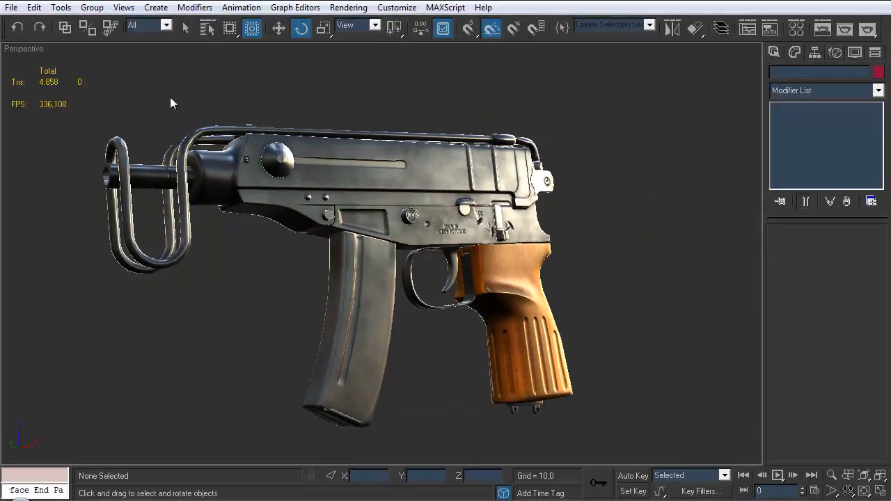
pyautogui.click(60, 8)
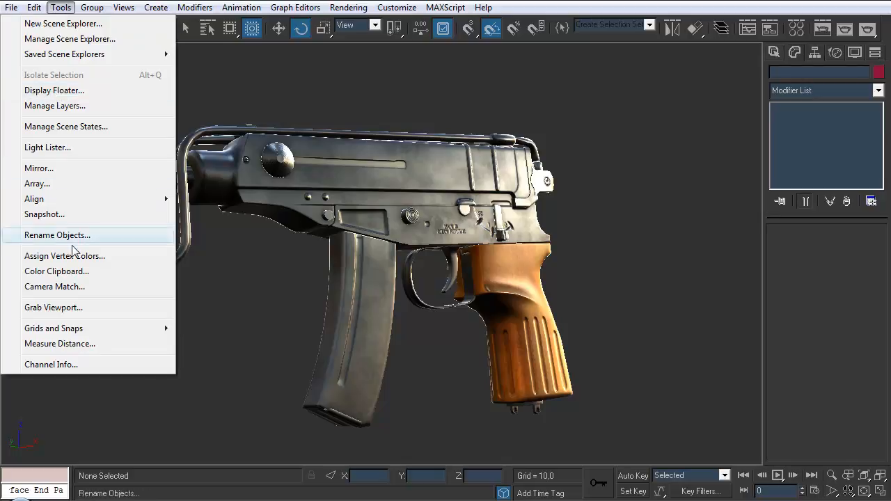
pyautogui.click(65, 309)
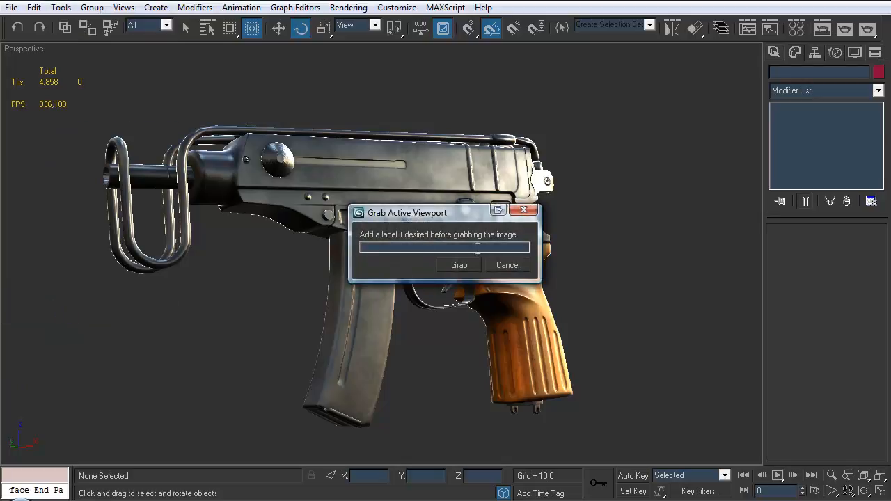
pyautogui.click(461, 265)
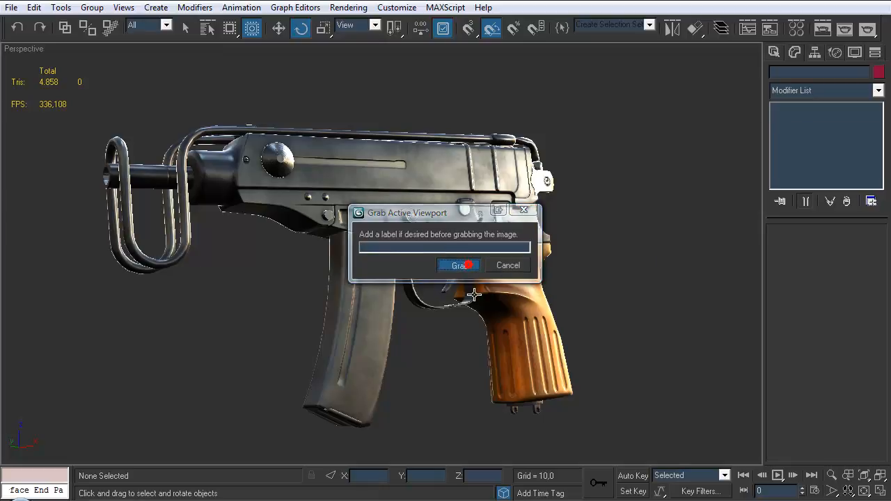
pyautogui.moveTo(762, 142); pyautogui.dragTo(143, 28)
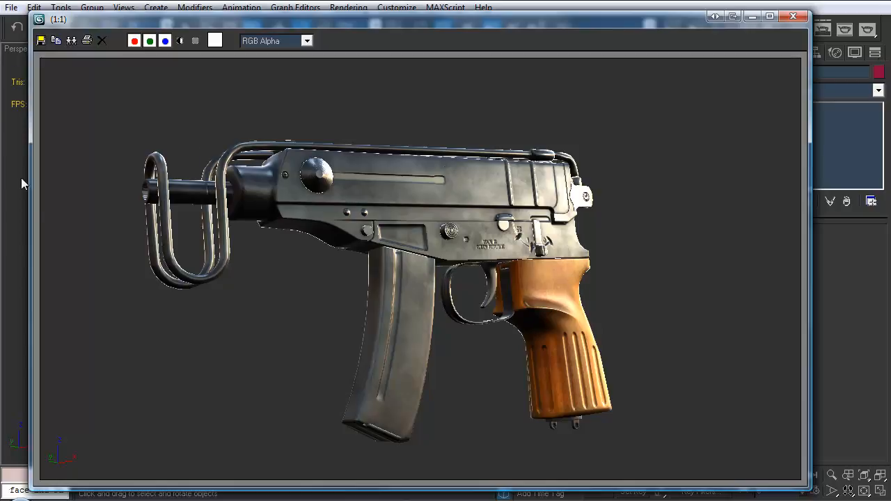
pyautogui.click(794, 16)
# - Switch to the full-screen viewport, grab it as an unlabelled image and reposition the image window
pyautogui.hotkey('ctrl', 'x')
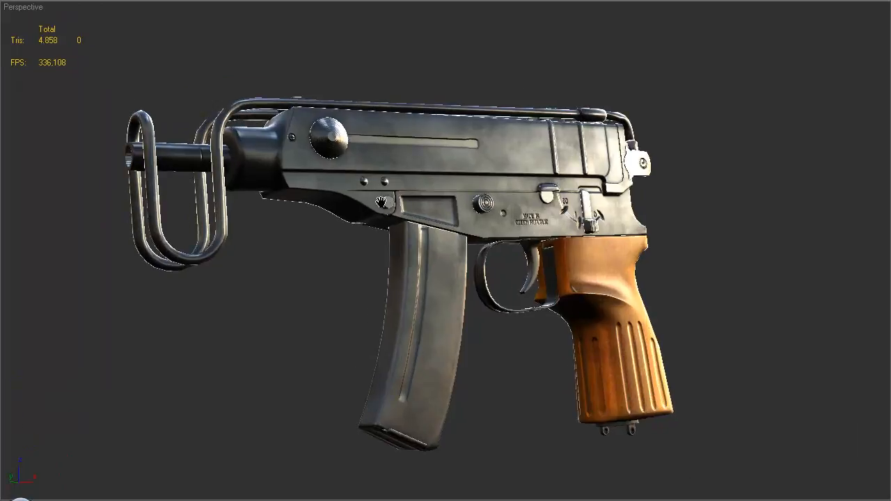
pyautogui.hotkey('alt', 't')
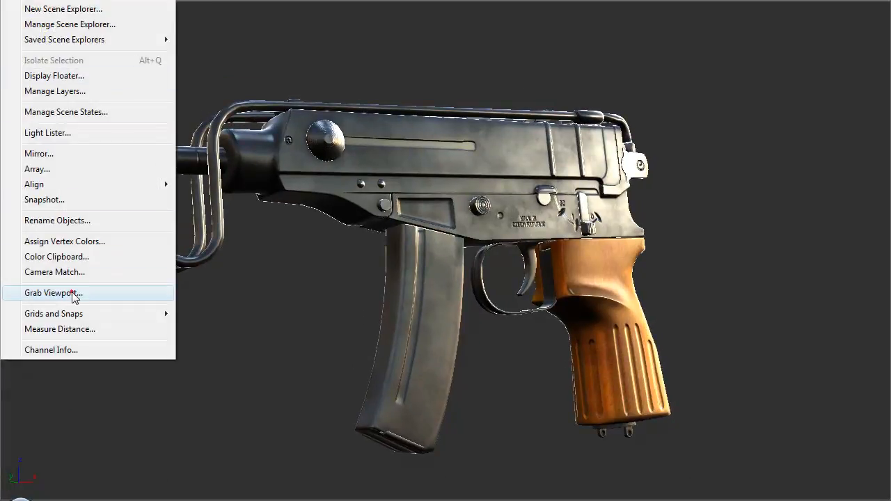
pyautogui.click(71, 292)
pyautogui.click(456, 262)
pyautogui.moveTo(705, 103); pyautogui.dragTo(116, 0)
pyautogui.moveTo(432, 0); pyautogui.dragTo(396, 50)
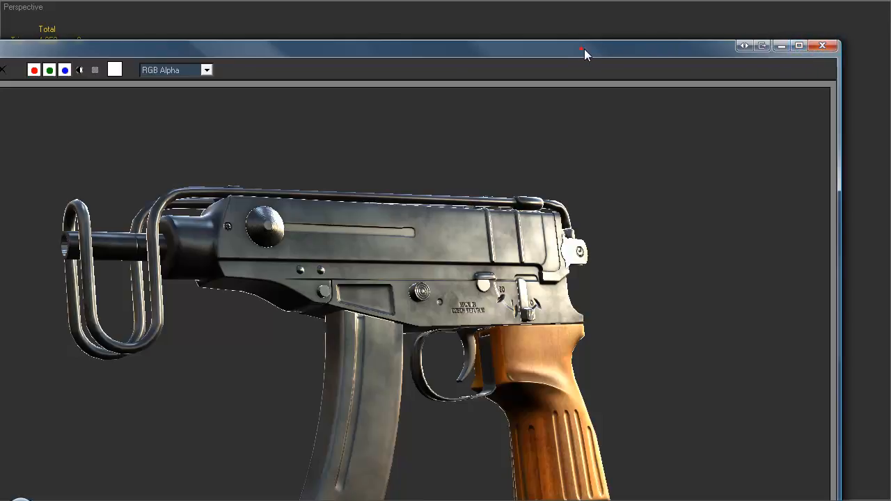
# - Open the save dialog for the grabbed viewport image, cancel it without saving, and close the image window
pyautogui.moveTo(582, 49); pyautogui.dragTo(752, 50)
pyautogui.click(111, 71)
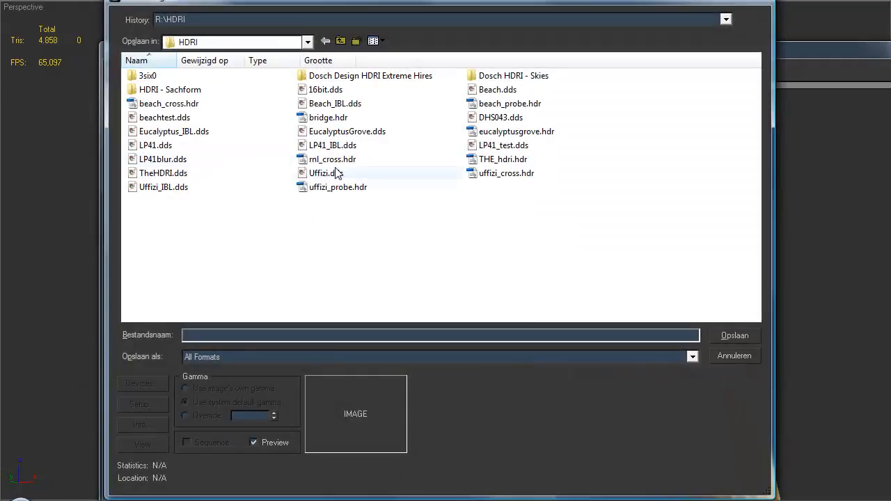
pyautogui.click(734, 357)
pyautogui.moveTo(604, 58); pyautogui.dragTo(368, 43)
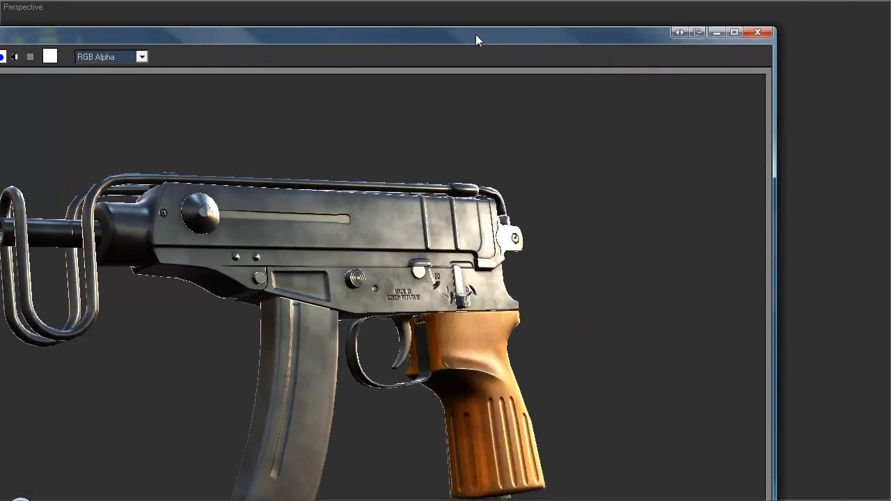
pyautogui.click(760, 33)
# - Review the mat_a shader parameters, from the light positions and active lights to the Fresnel and cubemap reflection settings
pyautogui.keyDown('alt'); pyautogui.moveTo(445, 209); pyautogui.dragTo(419, 205, button='middle'); pyautogui.keyUp('alt')
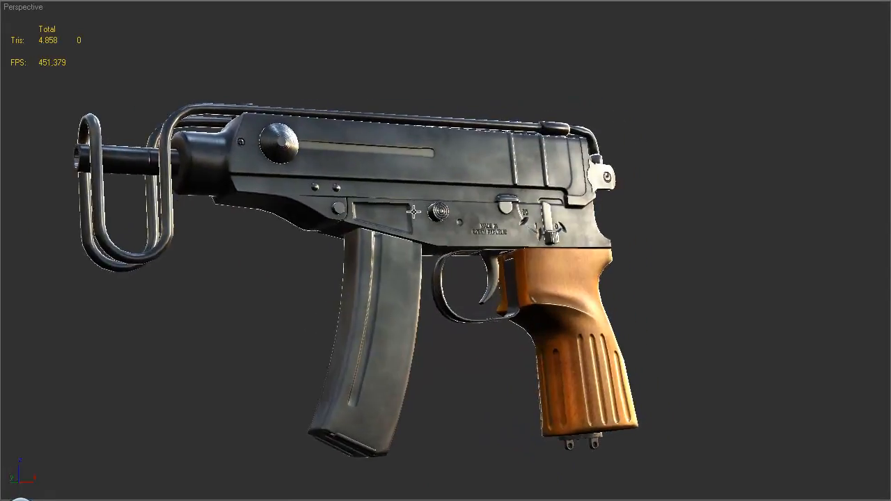
pyautogui.press('m')
pyautogui.moveTo(711, 330); pyautogui.dragTo(711, 320)
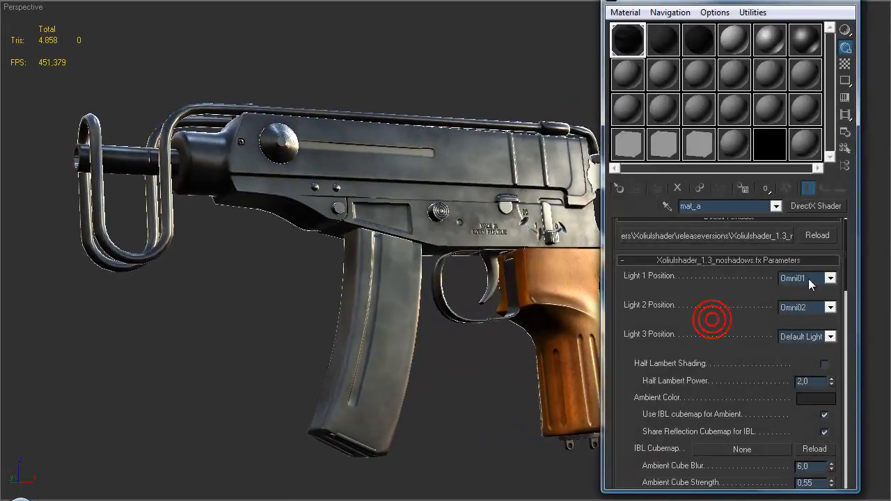
pyautogui.moveTo(721, 373); pyautogui.dragTo(725, 291)
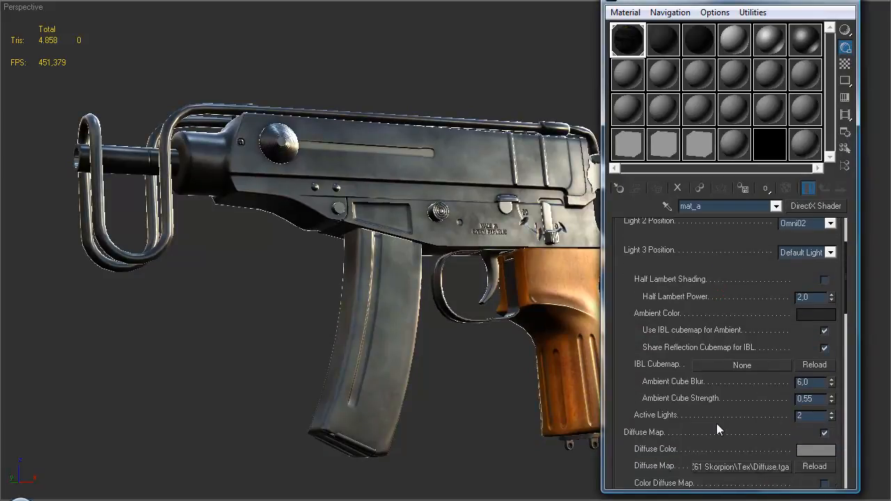
pyautogui.moveTo(718, 433); pyautogui.dragTo(720, 423)
pyautogui.click(799, 403)
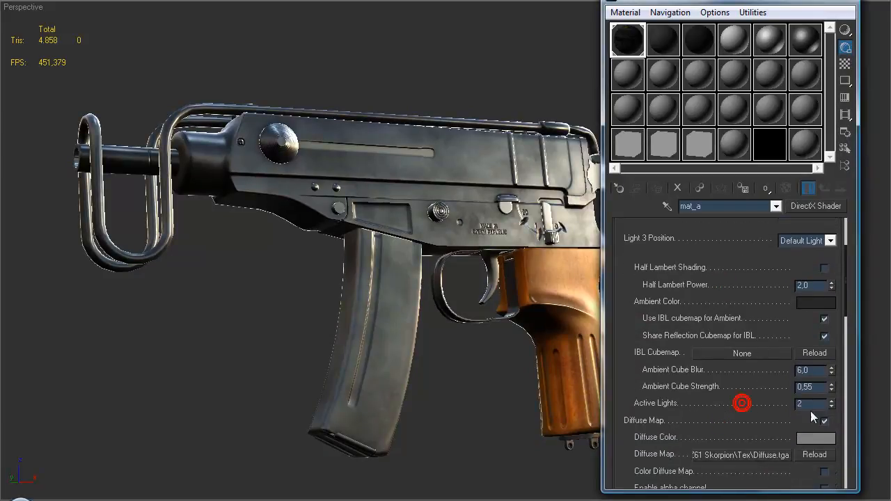
pyautogui.scroll(-1, 766, 402)
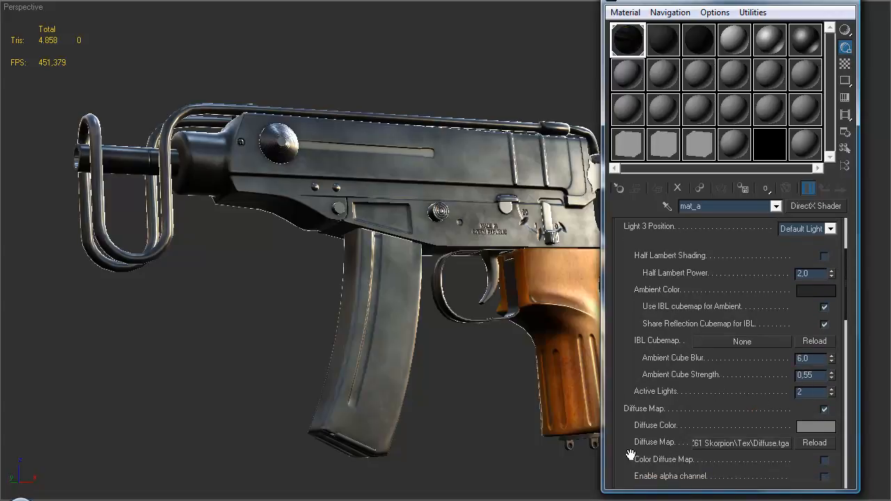
pyautogui.scroll(-20, 630, 452)
pyautogui.scroll(-15, 644, 384)
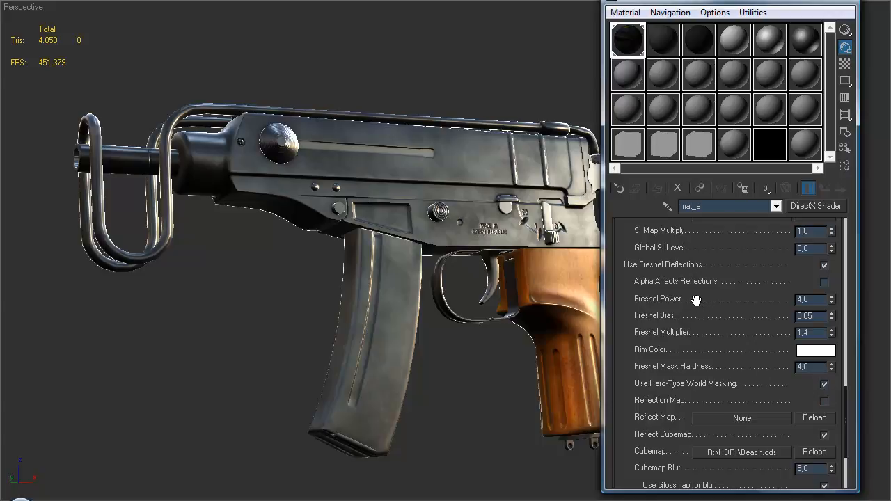
pyautogui.scroll(10, 704, 349)
pyautogui.scroll(10, 659, 365)
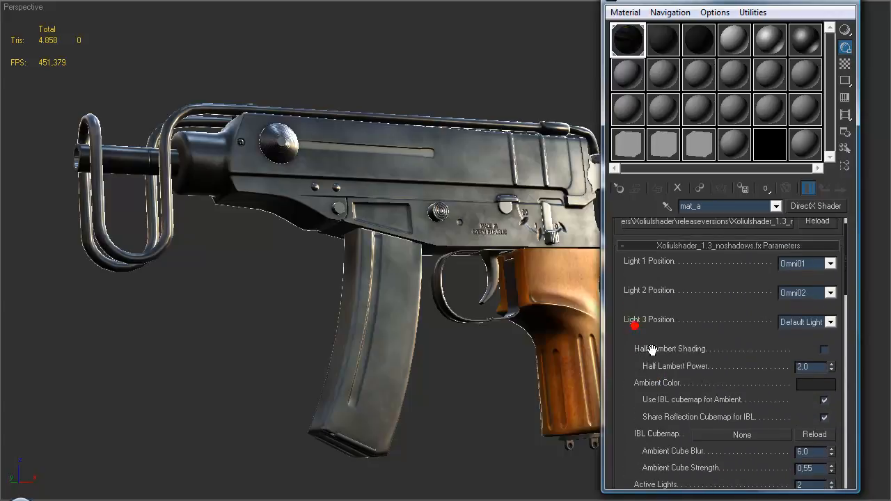
# - Compare Half Lambert Shading on and off while viewing the gun from several angles, and leave it enabled
pyautogui.click(825, 350)
pyautogui.click(825, 349)
pyautogui.click(825, 349)
pyautogui.moveTo(430, 296)
pyautogui.keyDown('alt'); pyautogui.mouseDown(button='middle')
pyautogui.moveTo(441, 294)
pyautogui.moveTo(435, 299)
pyautogui.mouseUp(button='middle'); pyautogui.keyUp('alt')
pyautogui.click(825, 350)
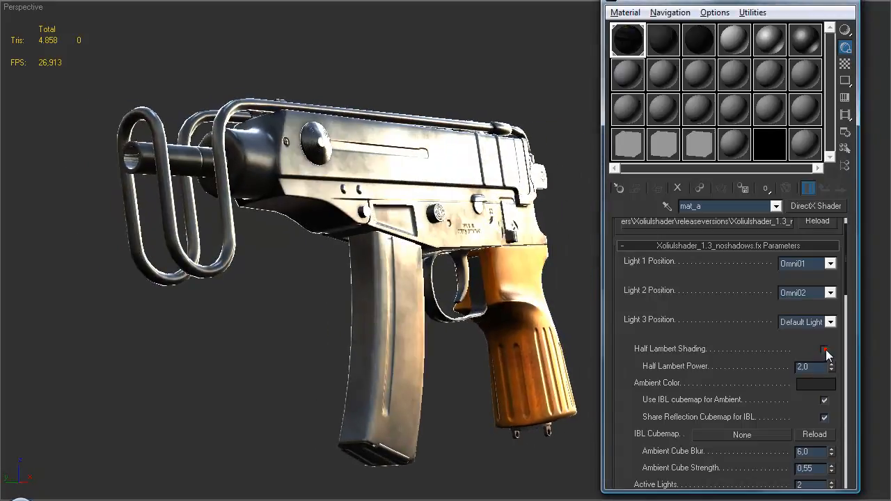
pyautogui.click(826, 350)
pyautogui.click(825, 349)
pyautogui.keyDown('alt'); pyautogui.moveTo(574, 337); pyautogui.dragTo(451, 328, button='middle'); pyautogui.keyUp('alt')
pyautogui.click(826, 350)
pyautogui.click(825, 350)
pyautogui.click(825, 350)
pyautogui.click(825, 349)
pyautogui.click(825, 349)
pyautogui.moveTo(468, 270)
pyautogui.keyDown('alt'); pyautogui.mouseDown(button='middle')
pyautogui.moveTo(483, 282)
pyautogui.moveTo(472, 276)
pyautogui.mouseUp(button='middle'); pyautogui.keyUp('alt')
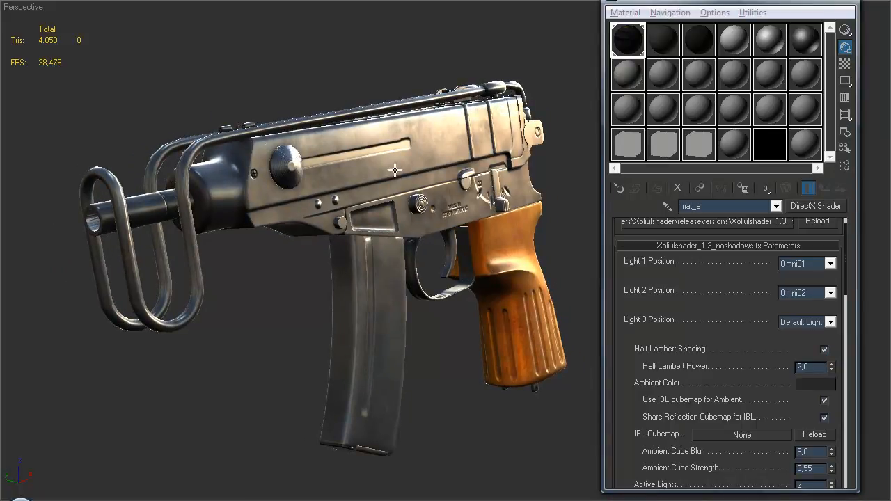
# - Try enabling the alpha channel for the diffuse map, and undo the change
pyautogui.scroll(-5, 674, 296)
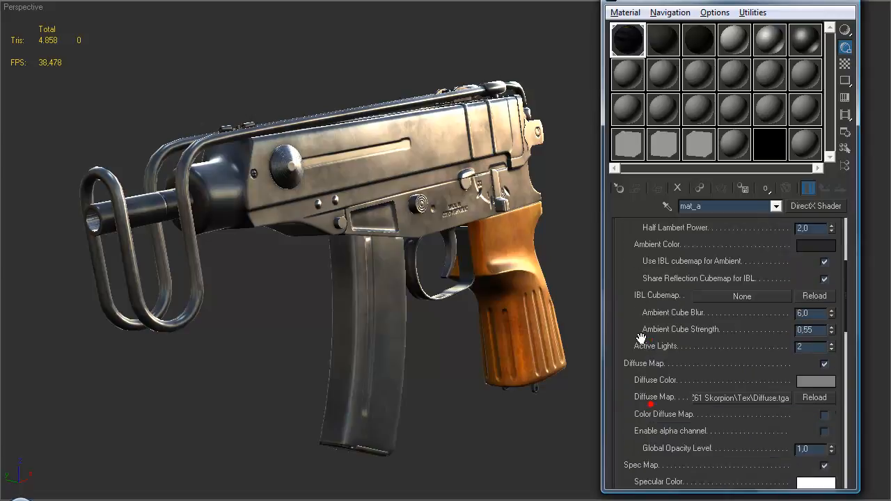
pyautogui.scroll(-4, 726, 411)
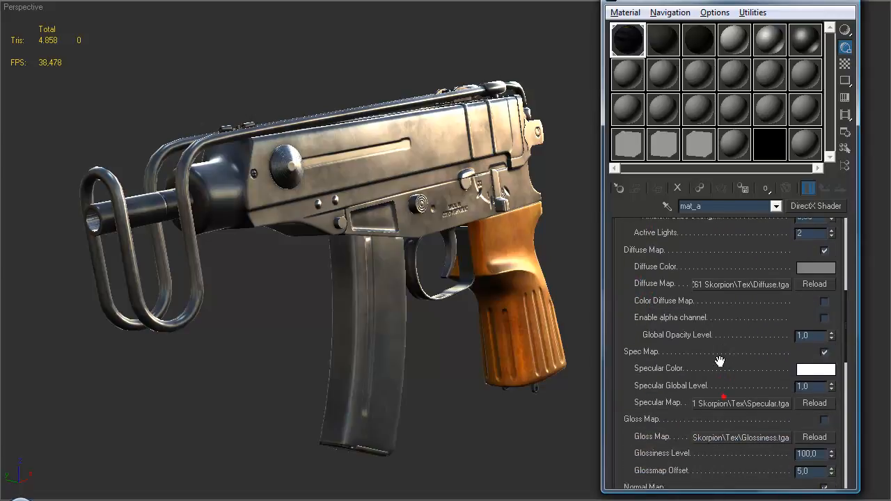
pyautogui.scroll(3, 672, 396)
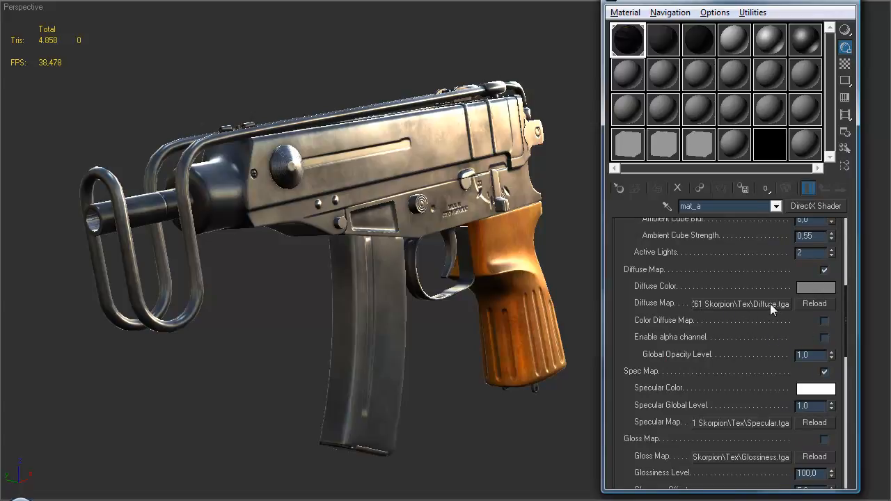
pyautogui.click(825, 338)
pyautogui.press('Return')
pyautogui.keyDown('alt'); pyautogui.moveTo(310, 244); pyautogui.dragTo(381, 222, button='middle'); pyautogui.keyUp('alt')
pyautogui.hotkey('ctrl', 'z')
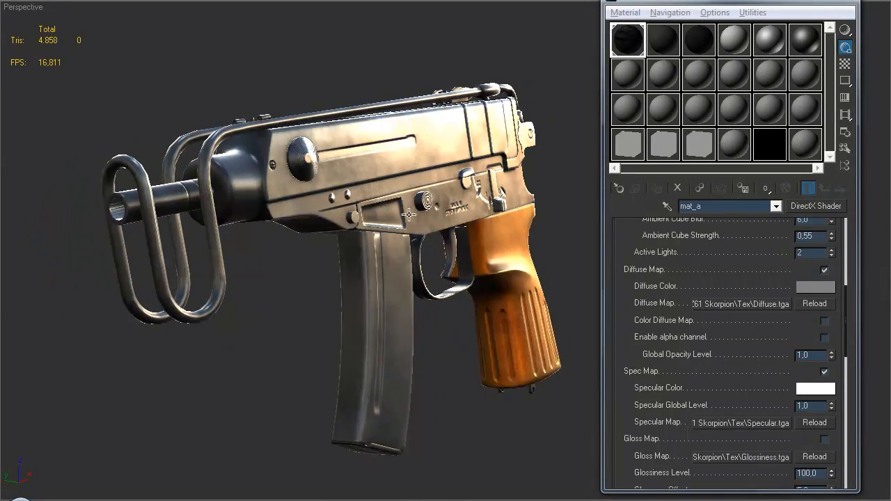
# - Test Specular Global Level at 0, 1 and 2, return it to 1, and switch the Spec Map off and on again
pyautogui.keyDown('alt'); pyautogui.moveTo(534, 250); pyautogui.dragTo(518, 263, button='middle'); pyautogui.keyUp('alt')
pyautogui.moveTo(683, 392); pyautogui.dragTo(682, 345)
pyautogui.moveTo(660, 401); pyautogui.dragTo(668, 357)
pyautogui.keyDown('alt'); pyautogui.moveTo(432, 301); pyautogui.dragTo(546, 294, button='middle'); pyautogui.keyUp('alt')
pyautogui.doubleClick(815, 319)
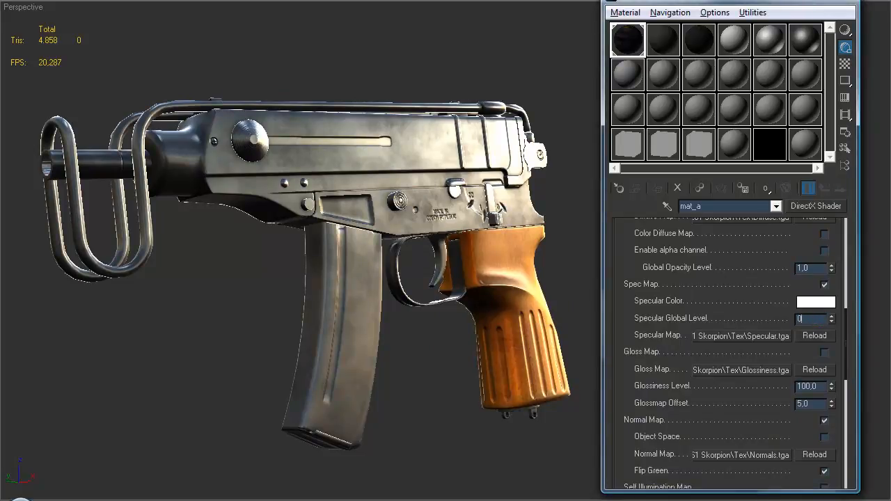
pyautogui.press('Return')
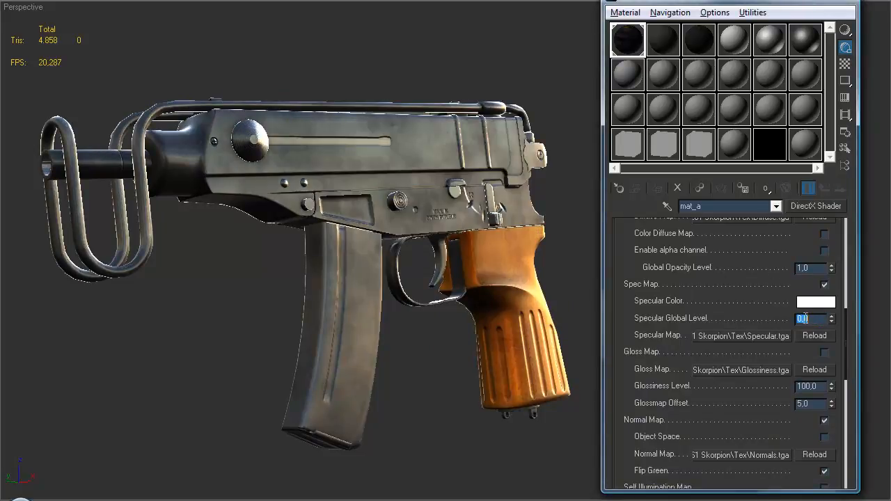
pyautogui.write('1')
pyautogui.press('Return')
pyautogui.write('2')
pyautogui.press('Return')
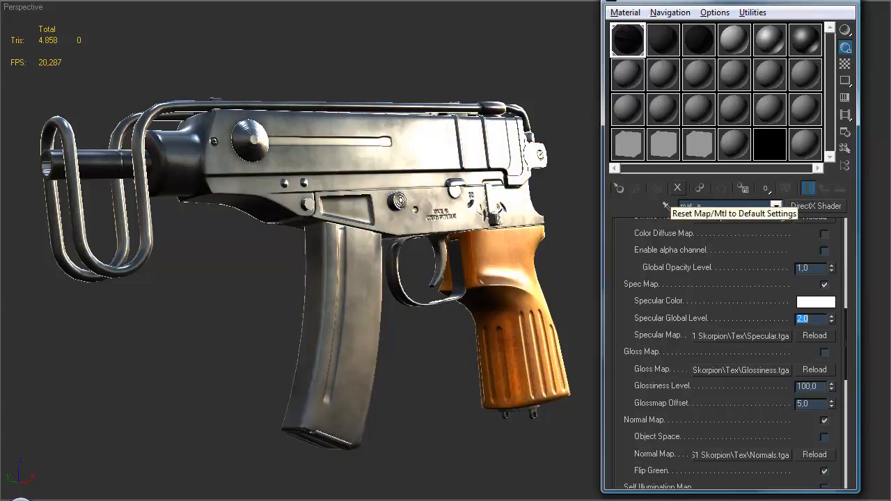
pyautogui.write('1')
pyautogui.press('Return')
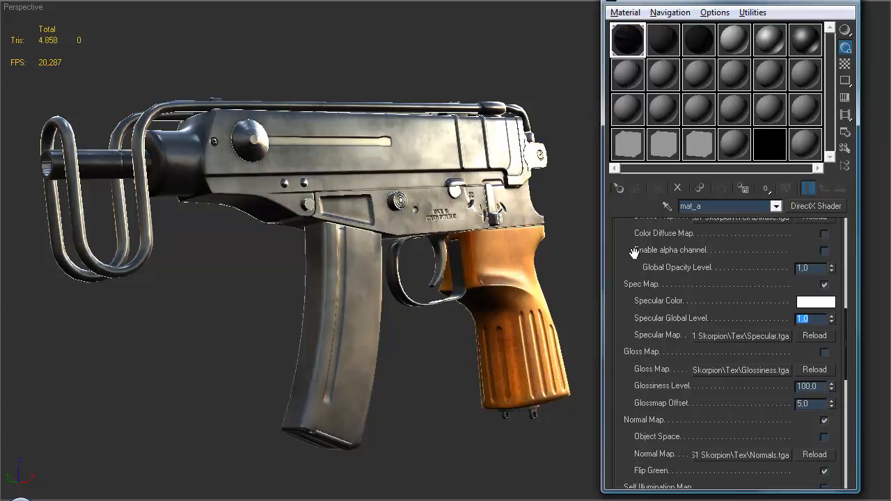
pyautogui.click(825, 286)
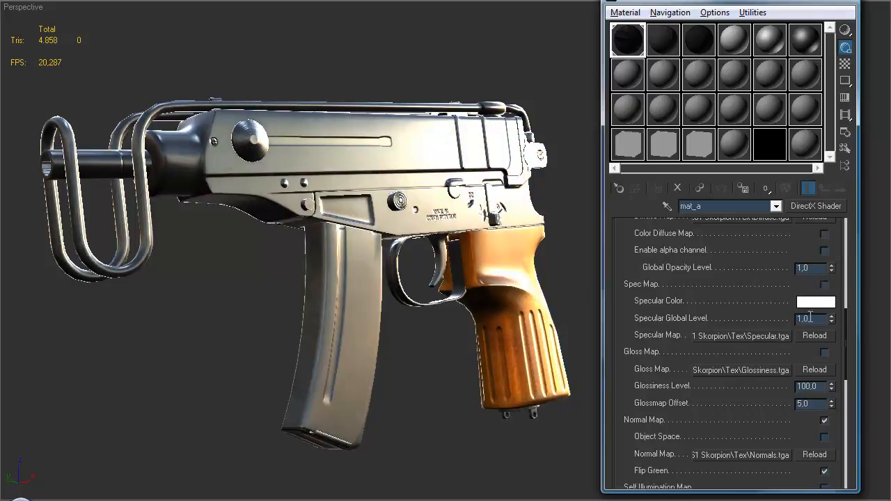
pyautogui.click(824, 286)
# - Review the remaining shader settings through Fresnel, reflection cubemap and technique on the angled gun, and close the material editor
pyautogui.keyDown('alt'); pyautogui.moveTo(437, 207); pyautogui.dragTo(440, 230, button='middle'); pyautogui.keyUp('alt')
pyautogui.moveTo(642, 405); pyautogui.dragTo(646, 318)
pyautogui.moveTo(645, 373); pyautogui.dragTo(647, 295)
pyautogui.moveTo(644, 378); pyautogui.dragTo(651, 288)
pyautogui.moveTo(651, 267); pyautogui.dragTo(654, 318)
pyautogui.moveTo(653, 348); pyautogui.dragTo(653, 316)
pyautogui.moveTo(652, 403); pyautogui.dragTo(651, 315)
pyautogui.moveTo(655, 355); pyautogui.dragTo(654, 312)
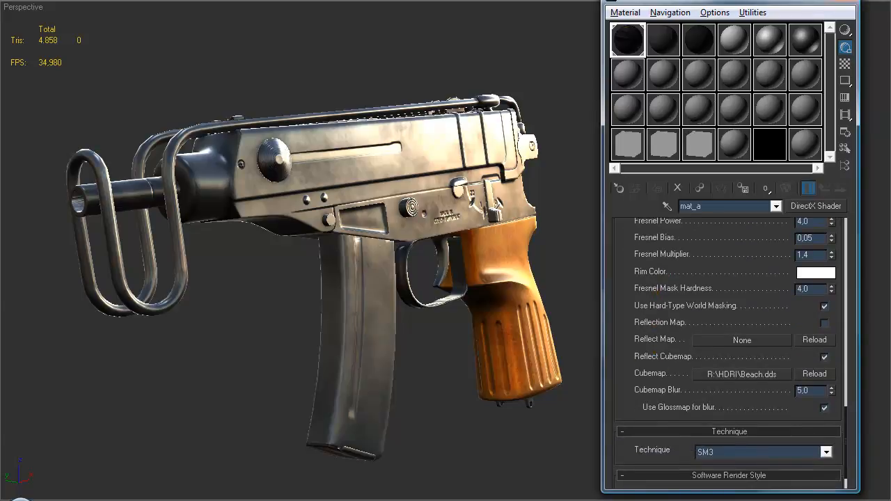
pyautogui.click(843, 1)
# - Examine the shading, reflections and cast shadow of the red GT500 on the road from several angles and distances
pyautogui.moveTo(481, 256); pyautogui.dragTo(498, 256, button='middle')
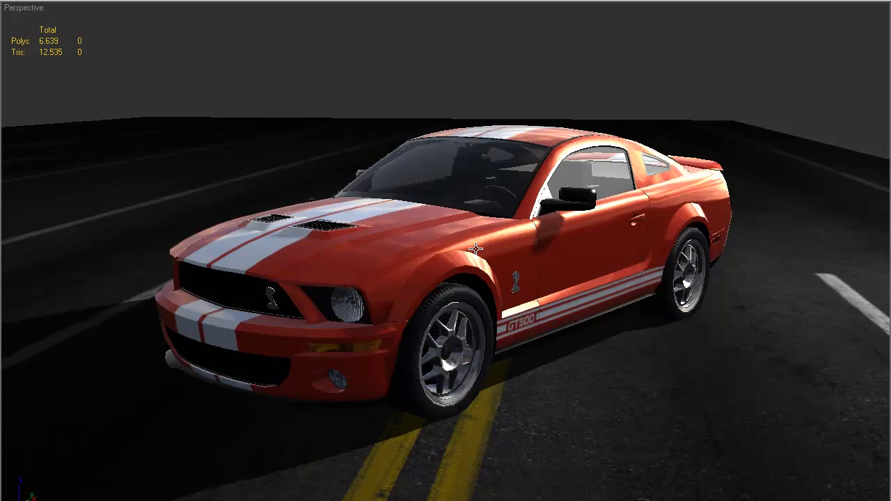
pyautogui.keyDown('alt'); pyautogui.moveTo(475, 249); pyautogui.dragTo(484, 221, button='middle'); pyautogui.keyUp('alt')
pyautogui.scroll(4, 460, 233)
pyautogui.scroll(-5, 494, 222)
pyautogui.scroll(4, 454, 234)
pyautogui.scroll(5, 562, 219)
pyautogui.keyDown('alt'); pyautogui.moveTo(543, 231); pyautogui.dragTo(268, 132, button='middle'); pyautogui.keyUp('alt')
pyautogui.scroll(1, 518, 238)
pyautogui.scroll(-4, 501, 241)
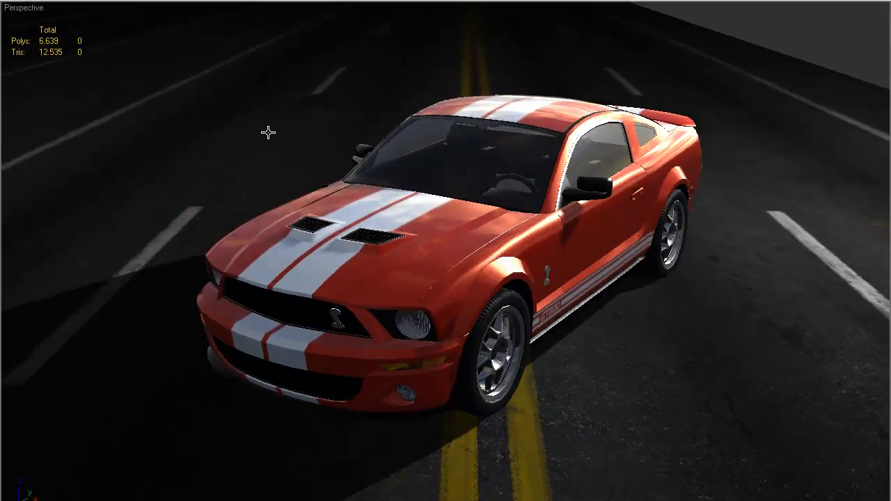
pyautogui.keyDown('alt'); pyautogui.moveTo(320, 181); pyautogui.dragTo(41, 66, button='middle'); pyautogui.keyUp('alt')
# - Open the recent scene 240SX_rig.max
pyautogui.click(11, 1)
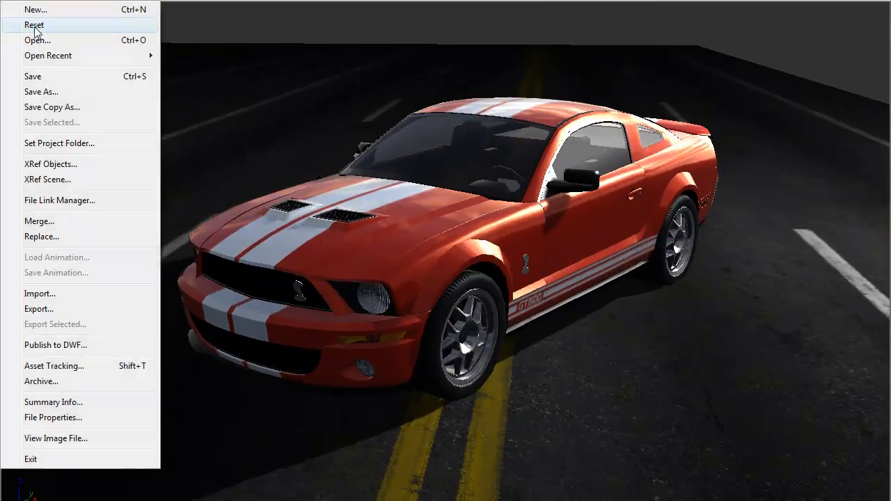
pyautogui.click(68, 60)
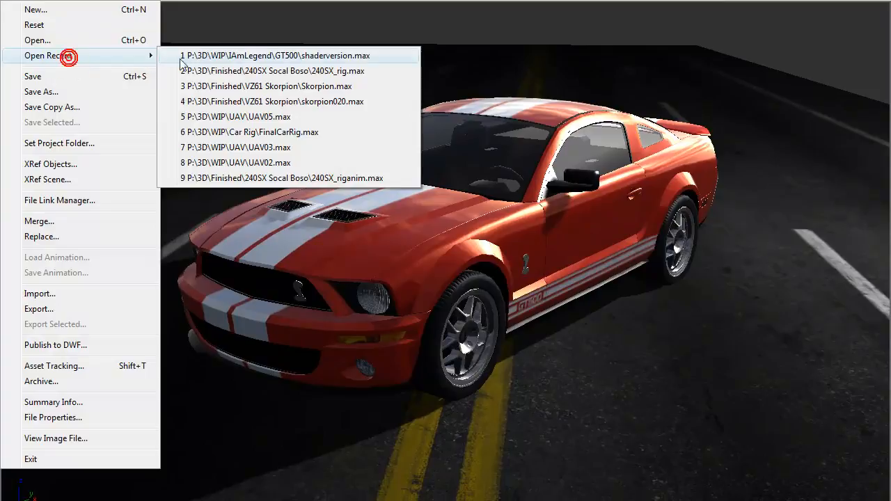
pyautogui.click(351, 71)
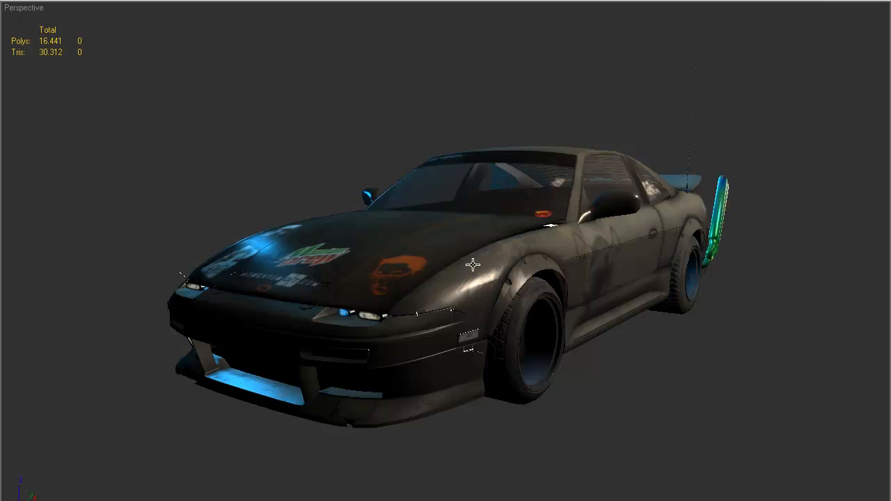
# - Inspect the 240SX from front to rear, looking closely at the exhaust pipes, rear wheel and fender
pyautogui.keyDown('alt'); pyautogui.moveTo(493, 252); pyautogui.dragTo(381, 262, button='middle'); pyautogui.keyUp('alt')
pyautogui.scroll(4, 426, 267)
pyautogui.keyDown('alt'); pyautogui.moveTo(179, 232); pyautogui.dragTo(344, 221, button='middle'); pyautogui.keyUp('alt')
pyautogui.scroll(5, 359, 264)
pyautogui.scroll(-5, 337, 228)
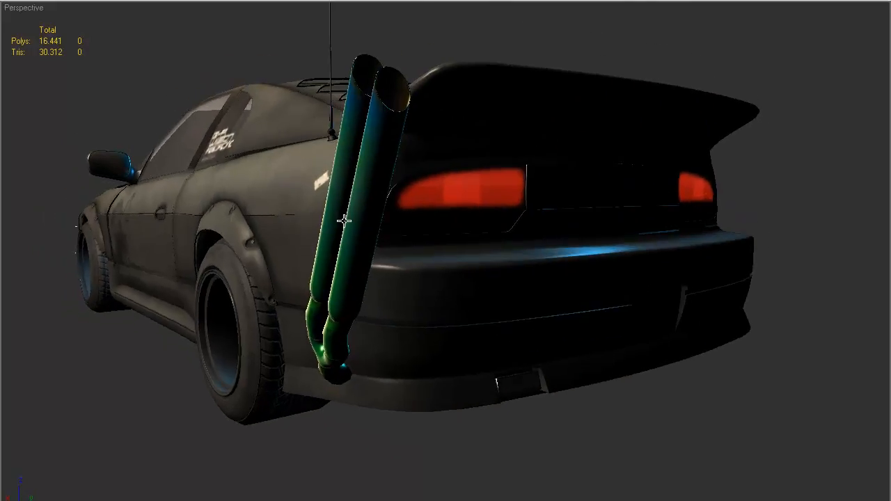
pyautogui.moveTo(317, 285)
pyautogui.keyDown('alt'); pyautogui.mouseDown(button='middle')
pyautogui.moveTo(368, 290)
pyautogui.moveTo(289, 293)
pyautogui.moveTo(327, 282)
pyautogui.moveTo(318, 284)
pyautogui.mouseUp(button='middle'); pyautogui.keyUp('alt')
pyautogui.moveTo(317, 284); pyautogui.dragTo(326, 286, button='middle')
pyautogui.scroll(6, 326, 286)
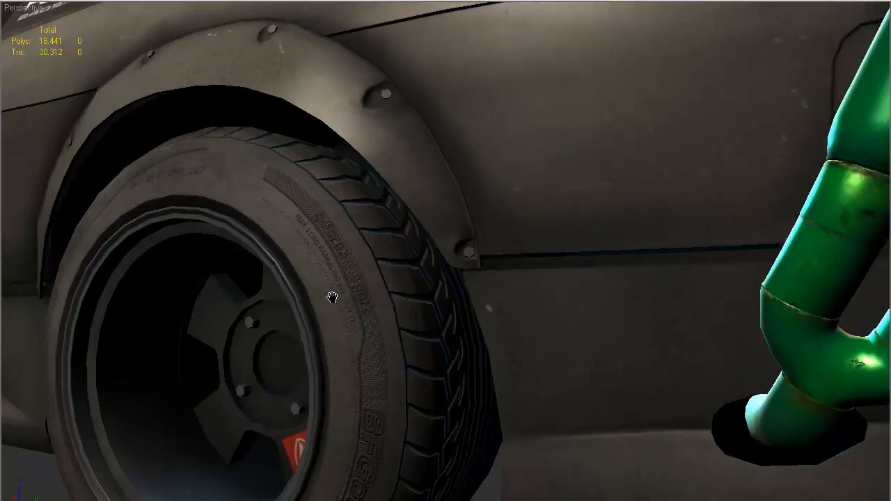
pyautogui.keyDown('alt'); pyautogui.moveTo(376, 273); pyautogui.dragTo(389, 259, button='middle'); pyautogui.keyUp('alt')
# - Inspect the skull decal on the 240SX's door up close, and view the whole car from above
pyautogui.scroll(-5, 389, 259)
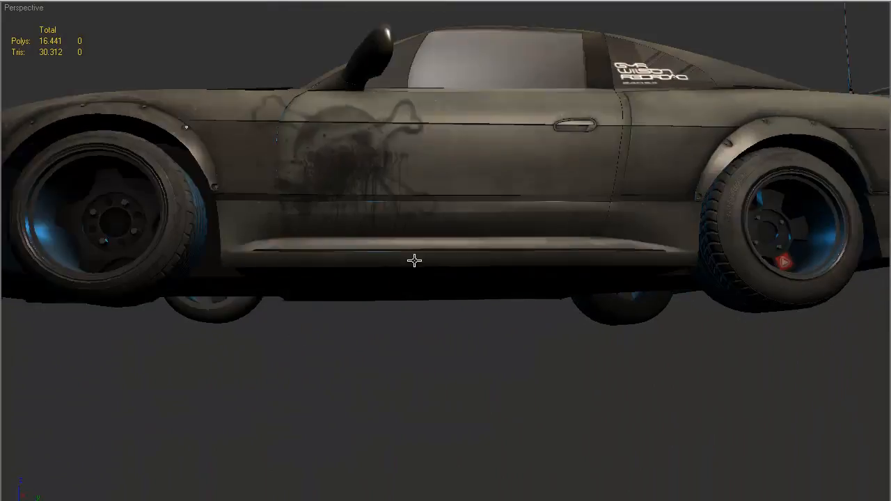
pyautogui.scroll(8, 439, 293)
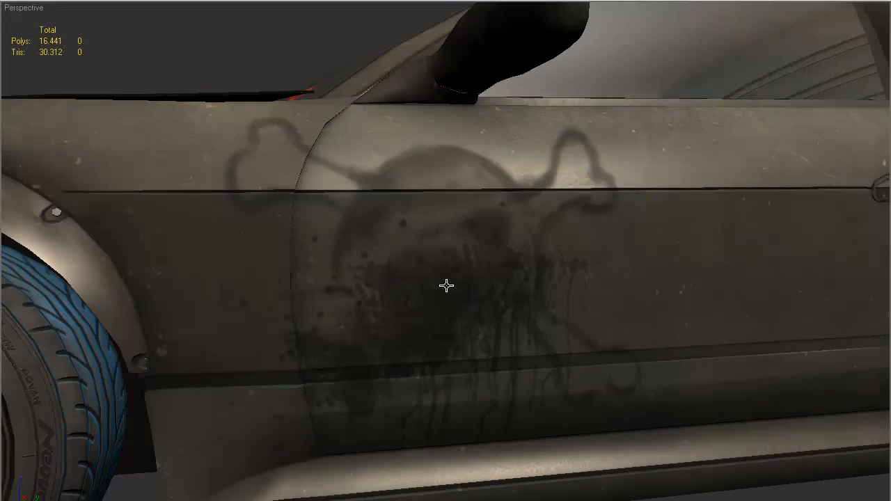
pyautogui.keyDown('alt'); pyautogui.moveTo(446, 285); pyautogui.dragTo(484, 302, button='middle'); pyautogui.keyUp('alt')
pyautogui.keyDown('alt'); pyautogui.moveTo(494, 304); pyautogui.dragTo(156, 96, button='middle'); pyautogui.keyUp('alt')
pyautogui.scroll(-5, 473, 300)
# - Reopen the recent GT500 scene shaderversion.max
pyautogui.click(6, 1)
pyautogui.click(84, 58)
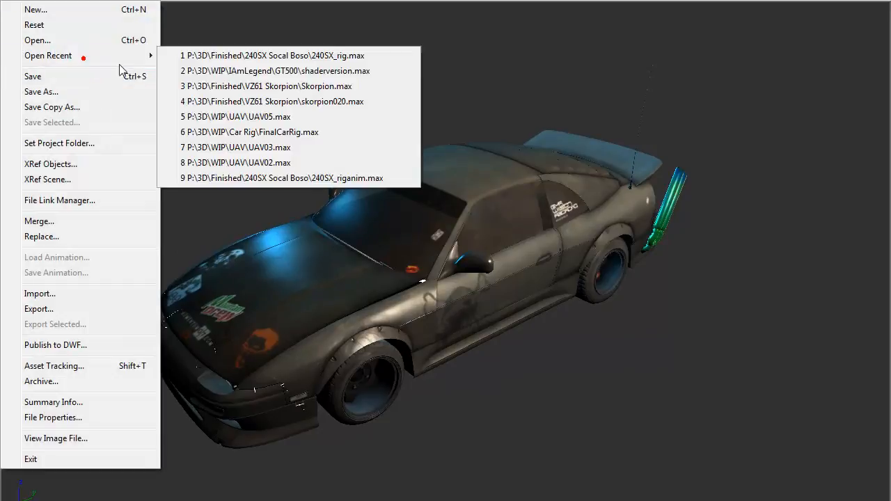
pyautogui.click(291, 71)
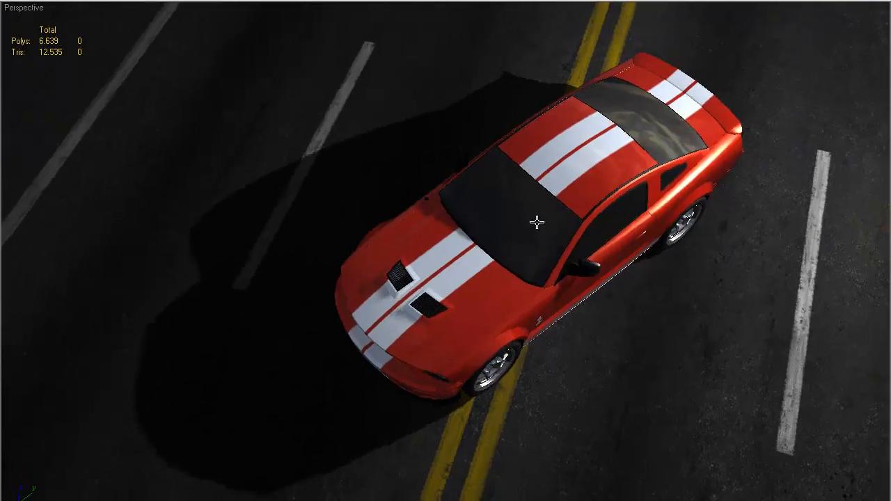
# - Try rotating the GT500's body about its vertical axis, and undo the rotation
pyautogui.click(599, 181)
pyautogui.press('e')
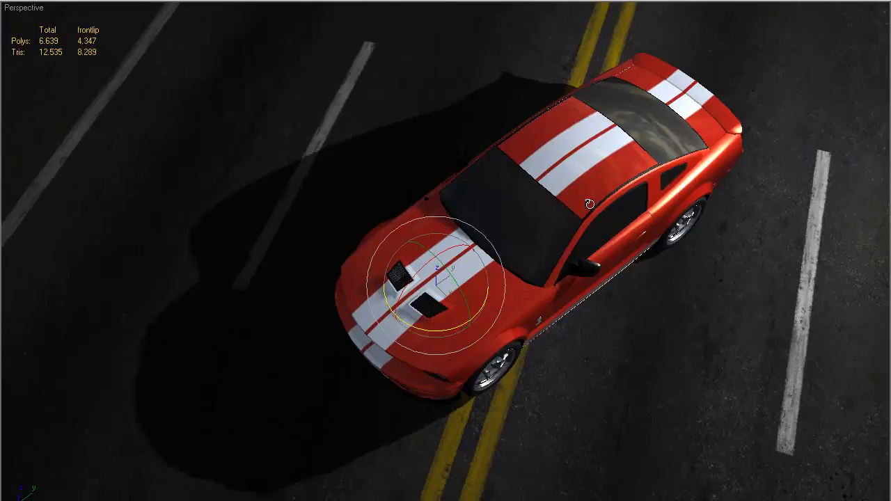
pyautogui.moveTo(434, 328); pyautogui.dragTo(470, 308)
pyautogui.hotkey('ctrl', 'z')
# - Select the omni light above the road and check its viewport lighting, Viewport Shadows and Cast Shadows options
pyautogui.keyDown('alt'); pyautogui.moveTo(517, 273); pyautogui.dragTo(484, 269, button='middle'); pyautogui.keyUp('alt')
pyautogui.scroll(-4, 484, 211)
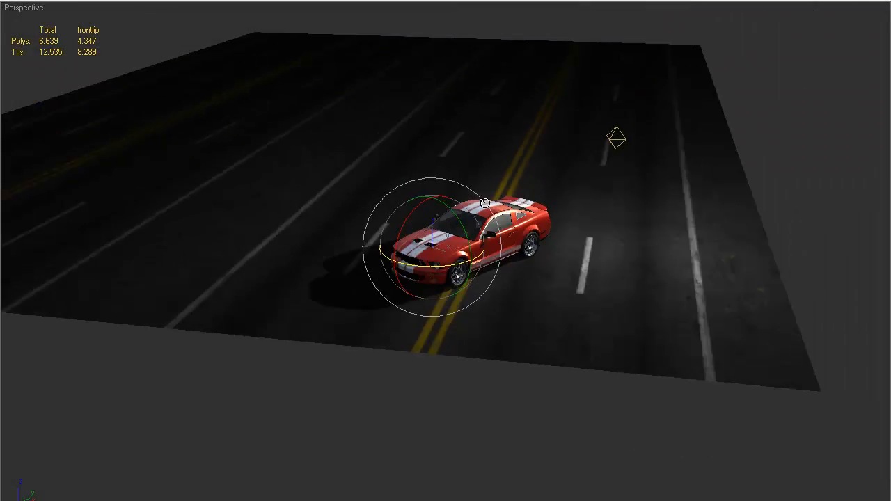
pyautogui.scroll(-2, 485, 202)
pyautogui.keyDown('alt'); pyautogui.moveTo(511, 183); pyautogui.dragTo(518, 172, button='middle'); pyautogui.keyUp('alt')
pyautogui.click(664, 184)
pyautogui.scroll(5, 559, 193)
pyautogui.click(591, 115)
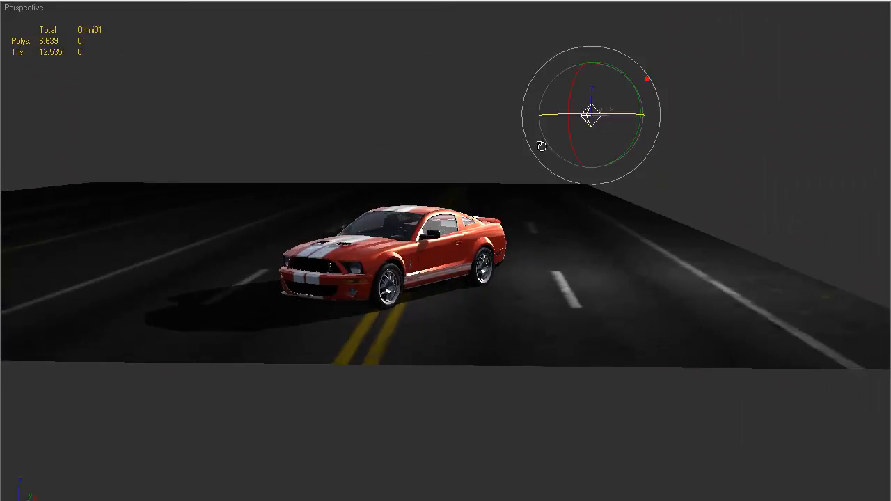
pyautogui.rightClick(589, 117)
pyautogui.click(588, 121)
pyautogui.rightClick(592, 124)
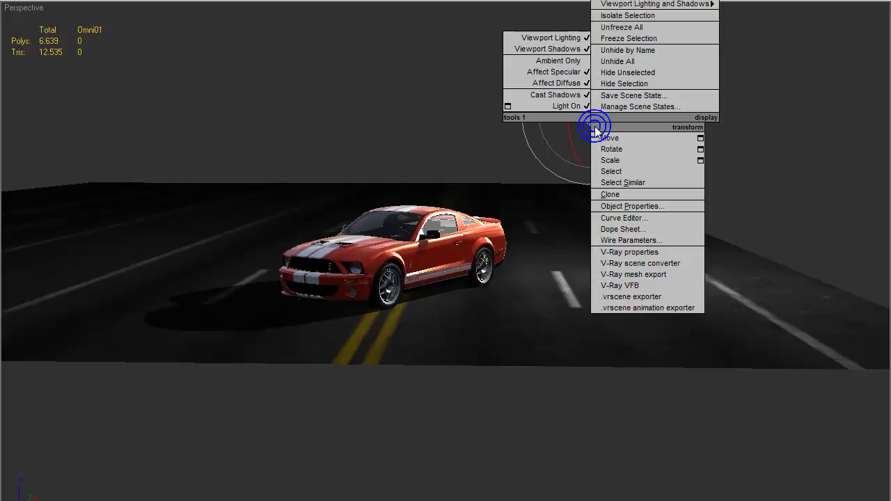
pyautogui.click(563, 95)
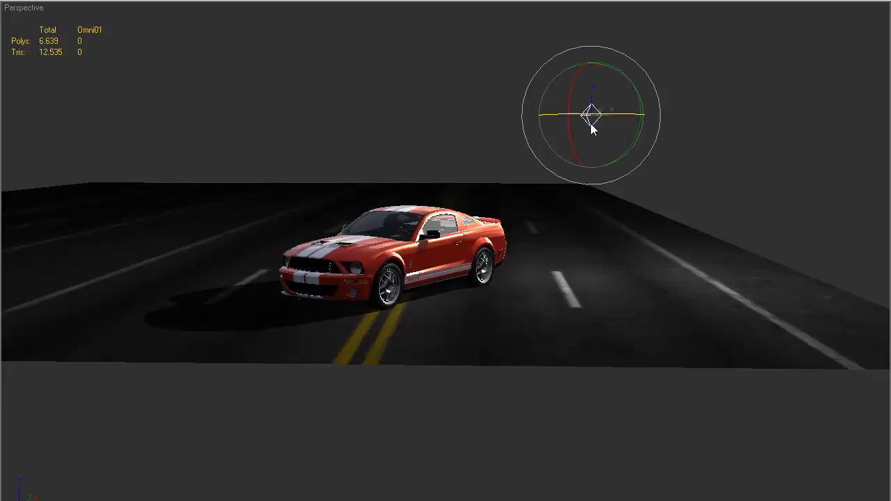
# - Restore the full interface and display the omni light's general parameters
pyautogui.keyDown('alt'); pyautogui.moveTo(569, 132); pyautogui.dragTo(517, 197, button='middle'); pyautogui.keyUp('alt')
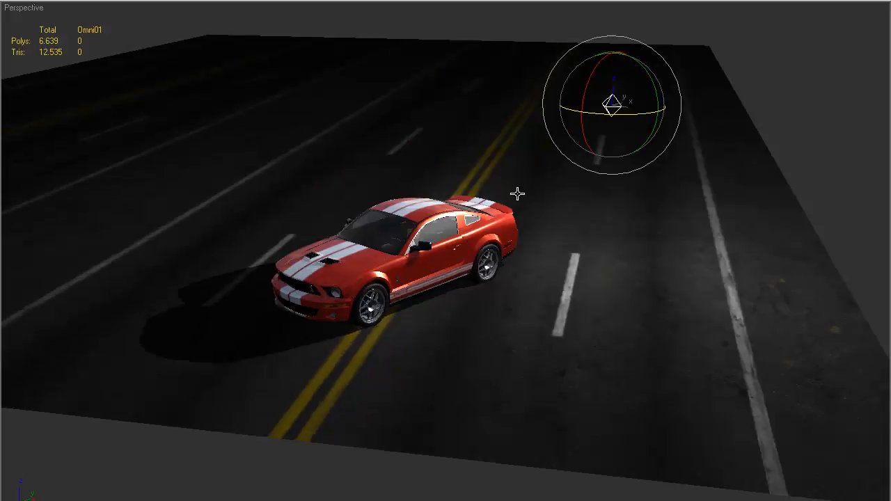
pyautogui.hotkey('ctrl', 'x')
pyautogui.moveTo(653, 210); pyautogui.dragTo(648, 212, button='middle')
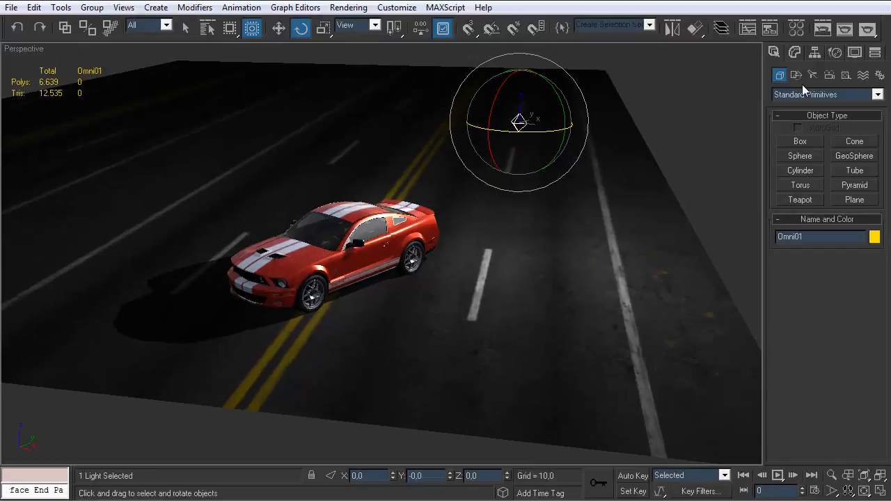
pyautogui.click(812, 75)
pyautogui.click(797, 53)
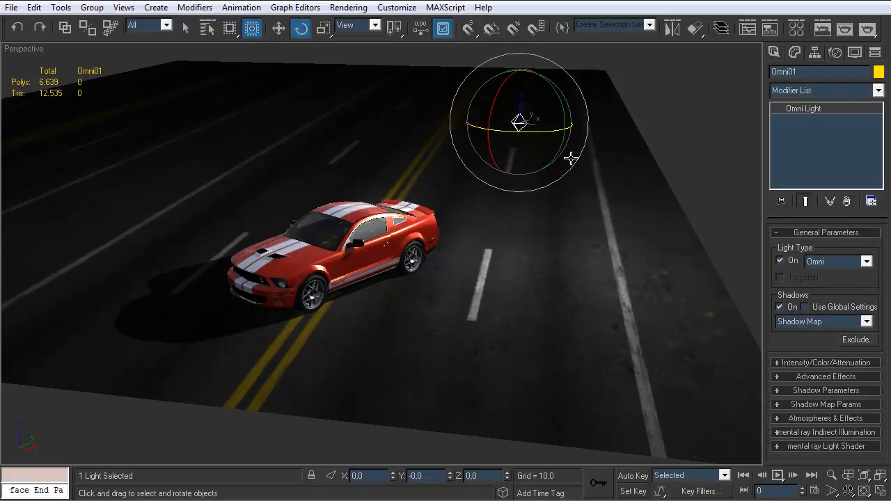
# - Review whether Viewport Lighting and Viewport Shadows are enabled for the omni light
pyautogui.rightClick(514, 121)
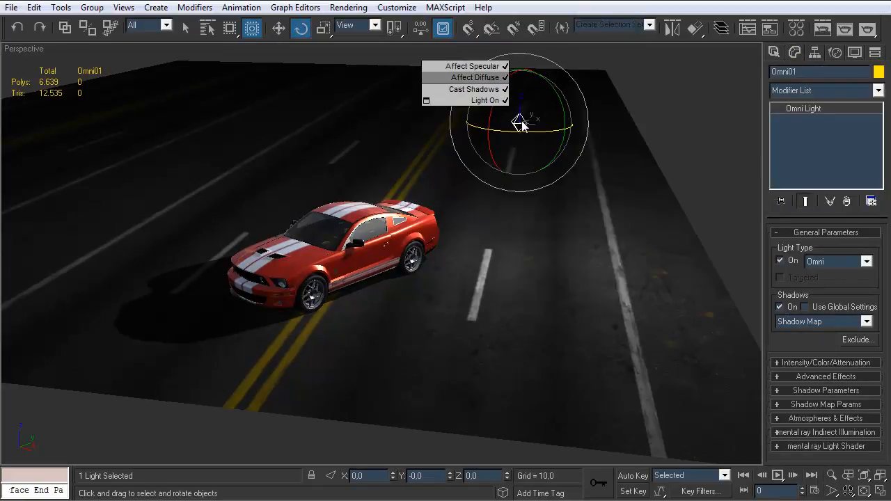
pyautogui.click(479, 45)
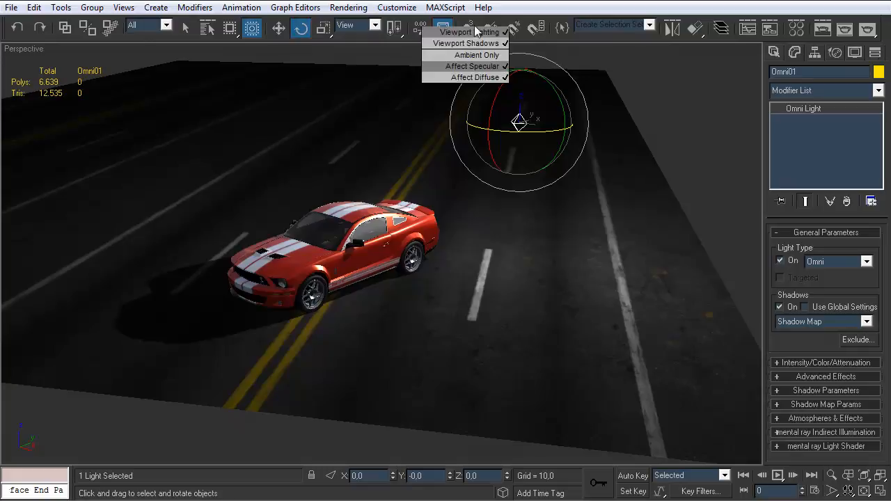
pyautogui.click(701, 147)
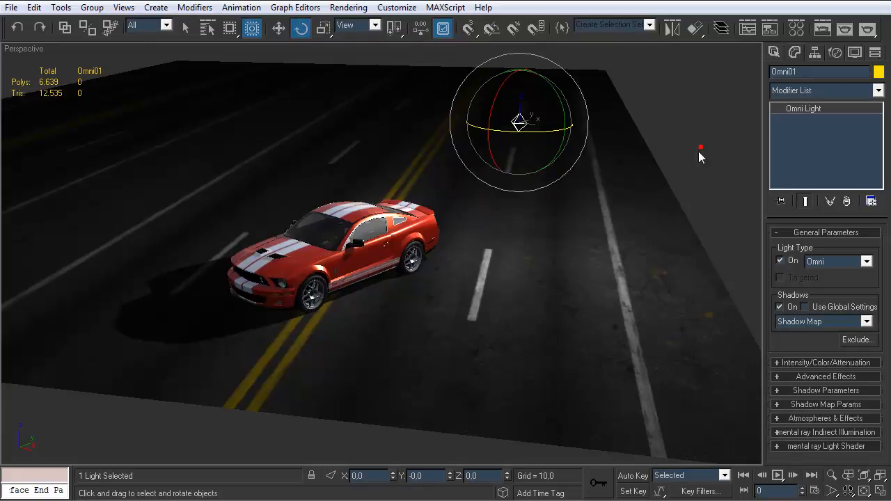
# - Deselect the omni light and examine the GT500's front and its shadow on the road up close
pyautogui.moveTo(532, 201); pyautogui.dragTo(524, 211, button='middle')
pyautogui.click(696, 160)
pyautogui.hotkey('alt', 'w')
pyautogui.rightClick(420, 304)
pyautogui.hotkey('alt', 'w')
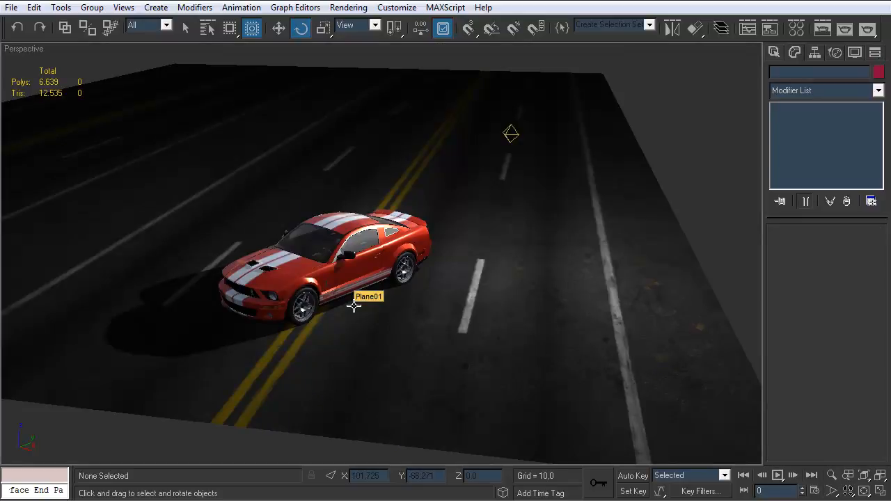
pyautogui.moveTo(369, 235); pyautogui.dragTo(416, 231, button='middle')
pyautogui.scroll(3, 425, 242)
pyautogui.scroll(-3, 465, 219)
pyautogui.scroll(2, 416, 231)
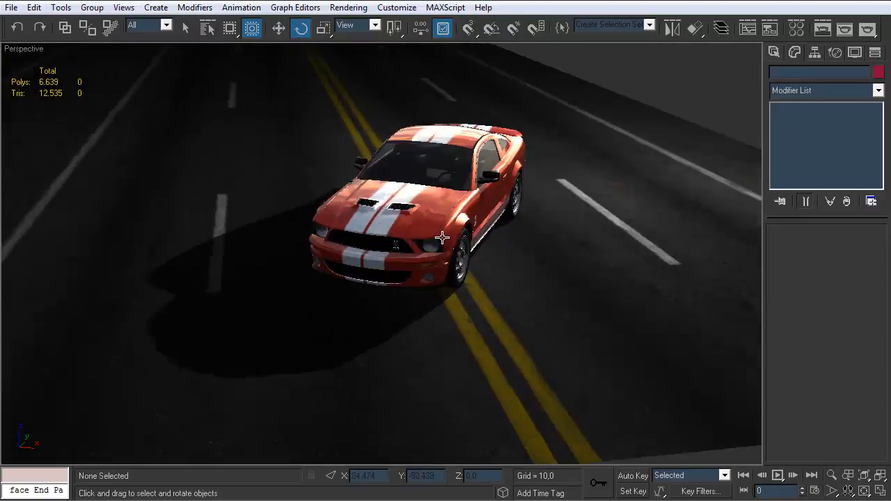
pyautogui.scroll(2, 439, 238)
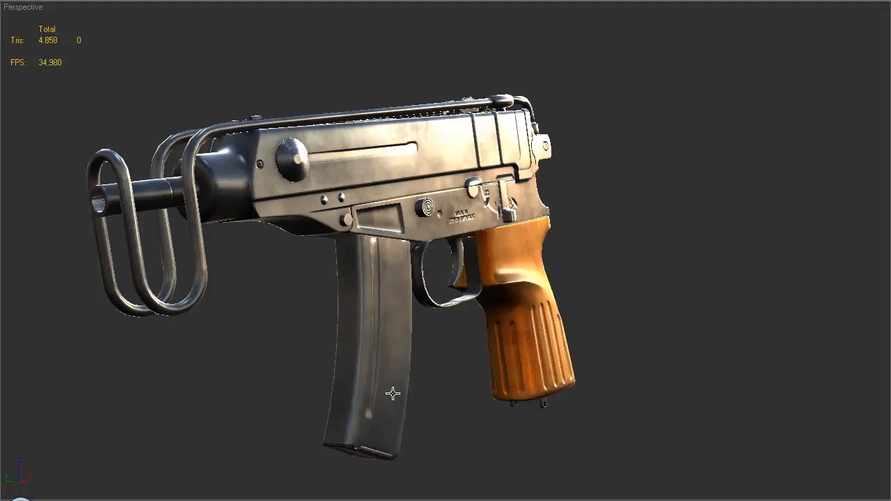
# - Load Xoliulshader_1.3.fx as the DirectX shader of the gun's material mat_a
pyautogui.keyDown('alt'); pyautogui.moveTo(410, 220); pyautogui.dragTo(409, 233, button='middle'); pyautogui.keyUp('alt')
pyautogui.press('m')
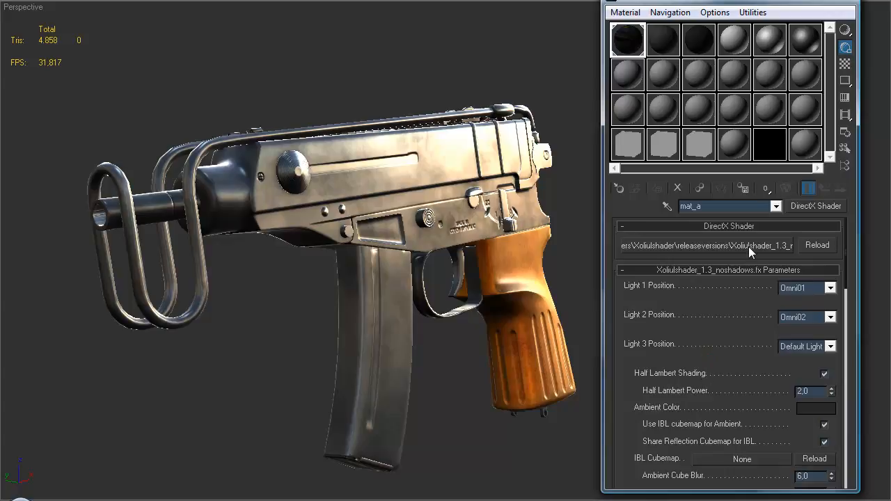
pyautogui.click(703, 245)
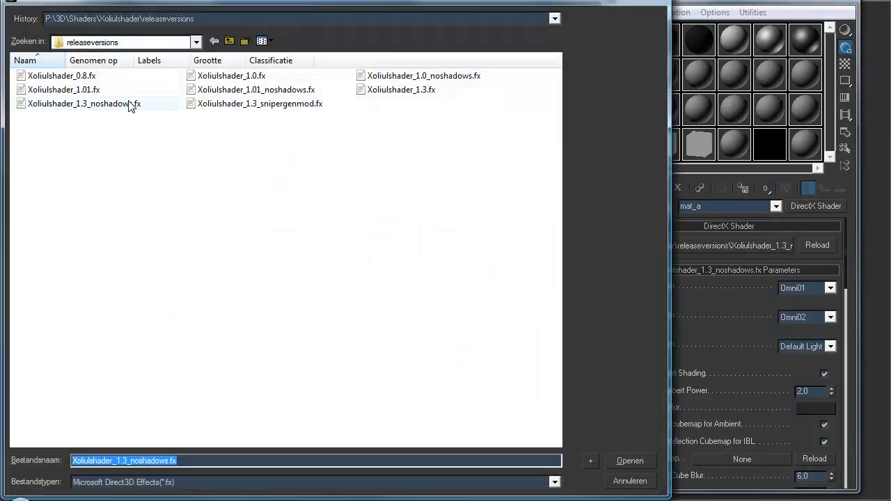
pyautogui.doubleClick(415, 92)
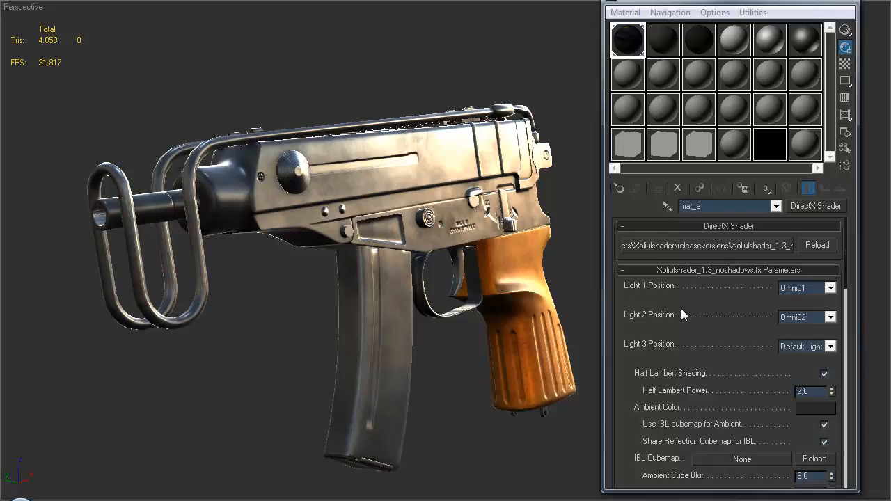
# - Keep shadowTerm1 on Default Light and enable Use Shadow 1 in the gun's shader parameters
pyautogui.moveTo(681, 326); pyautogui.dragTo(707, 298)
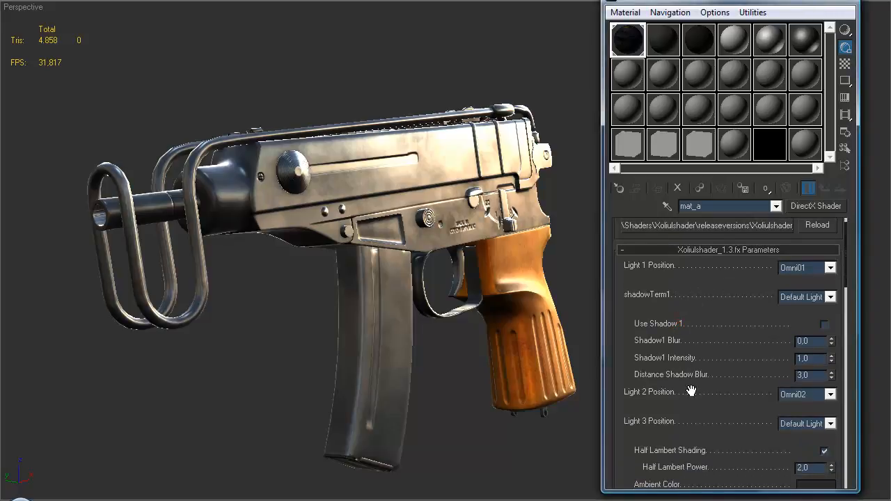
pyautogui.click(794, 298)
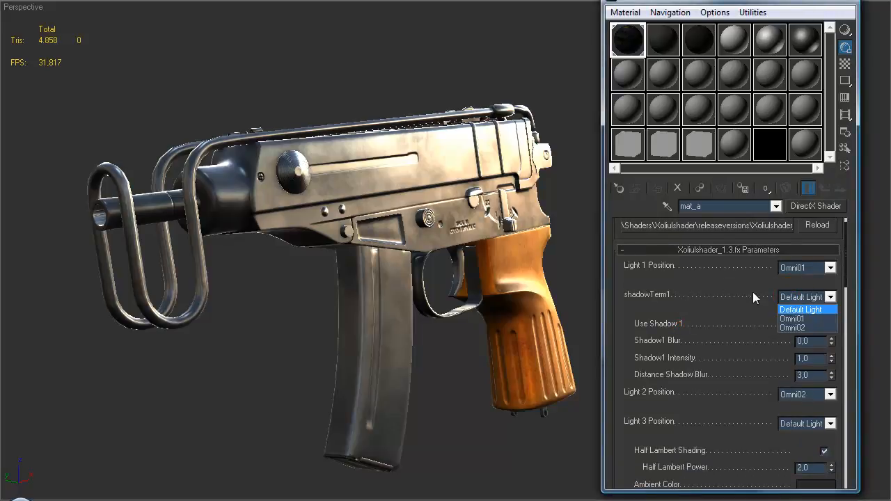
pyautogui.click(800, 309)
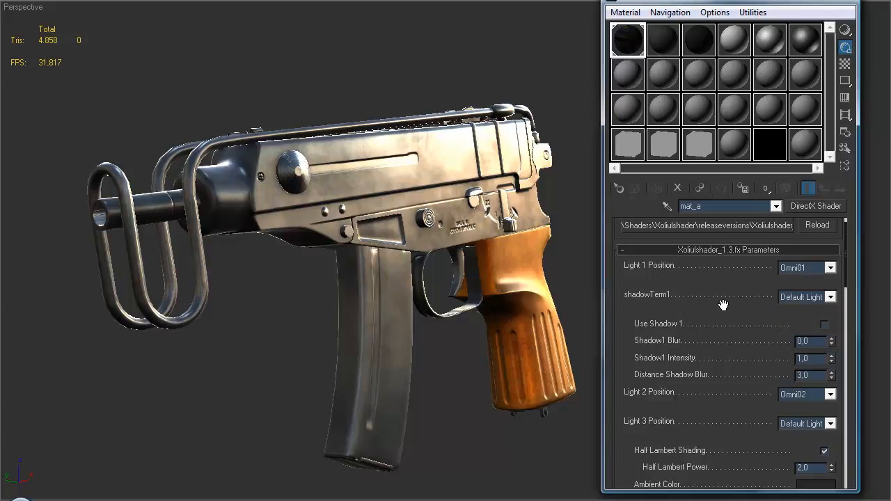
pyautogui.moveTo(722, 305); pyautogui.dragTo(718, 293)
pyautogui.click(824, 311)
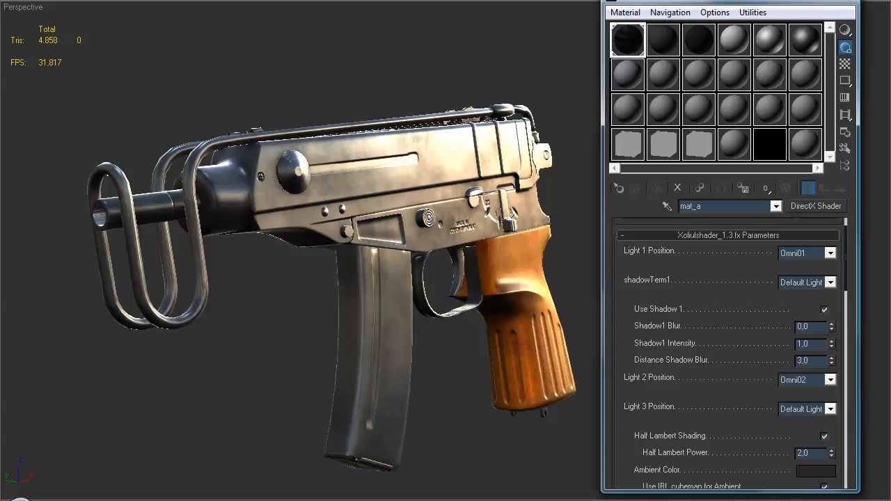
# - Close the material settings, check the viewport's shading and shadow configuration without applying changes, and view the gun again
pyautogui.click(845, 0)
pyautogui.click(25, 9)
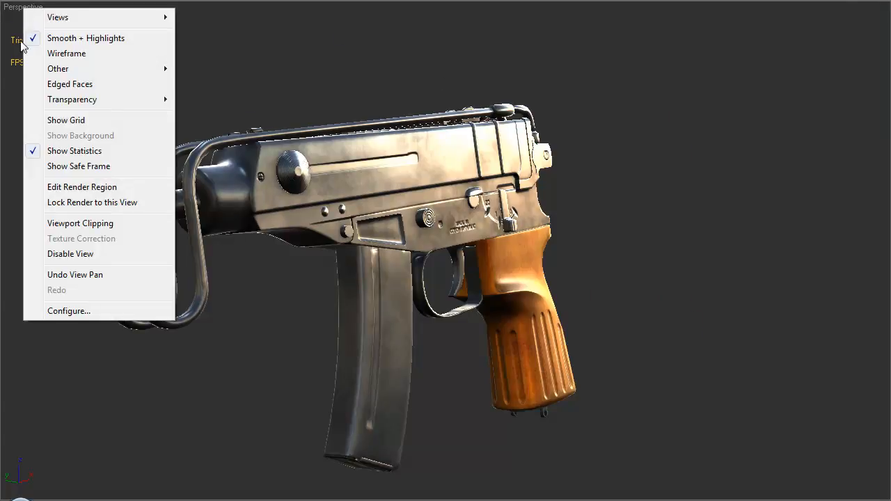
pyautogui.click(83, 315)
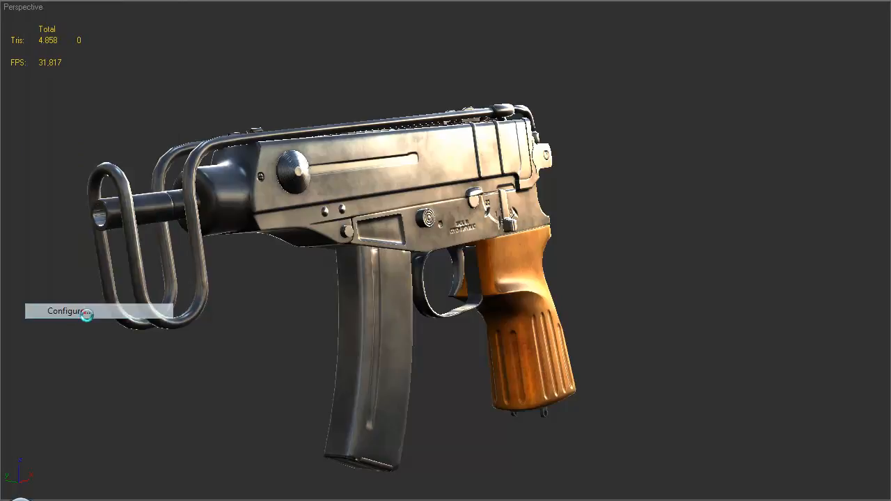
pyautogui.click(428, 106)
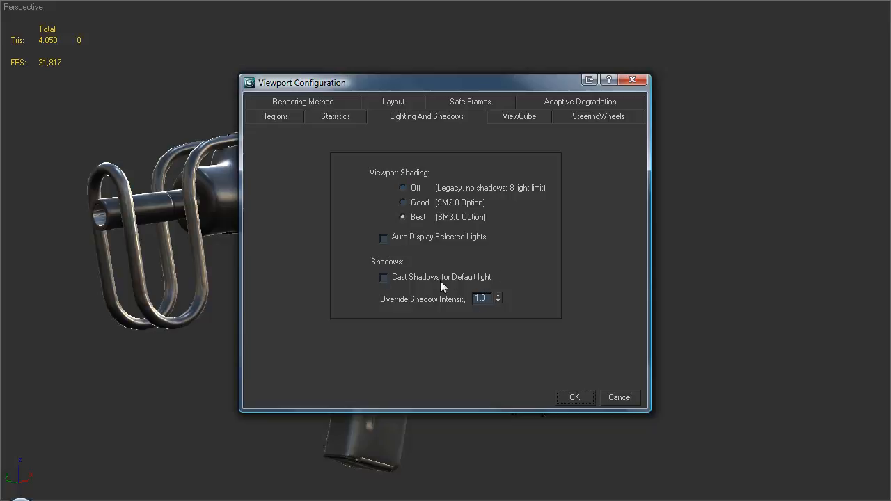
pyautogui.click(416, 217)
pyautogui.click(614, 397)
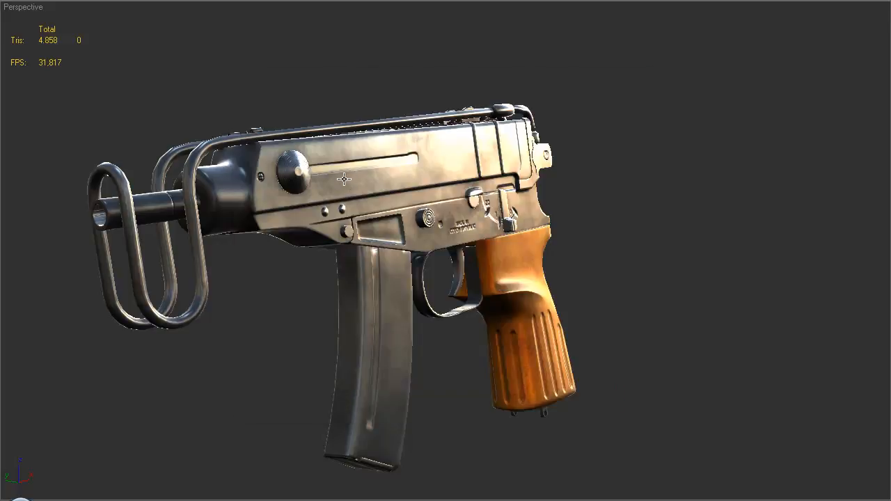
pyautogui.moveTo(459, 215); pyautogui.dragTo(447, 224, button='middle')
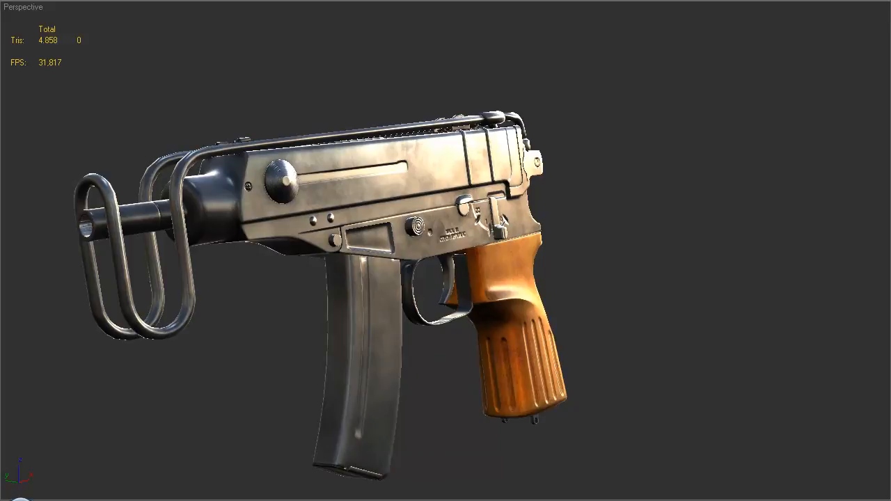
pyautogui.keyDown('alt'); pyautogui.moveTo(378, 174); pyautogui.dragTo(418, 203, button='middle'); pyautogui.keyUp('alt')
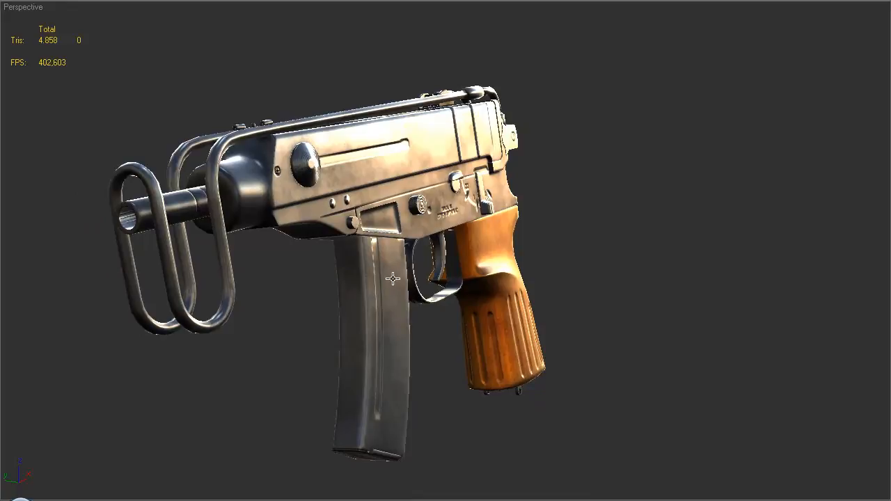
pyautogui.moveTo(437, 262); pyautogui.dragTo(479, 270, button='middle')
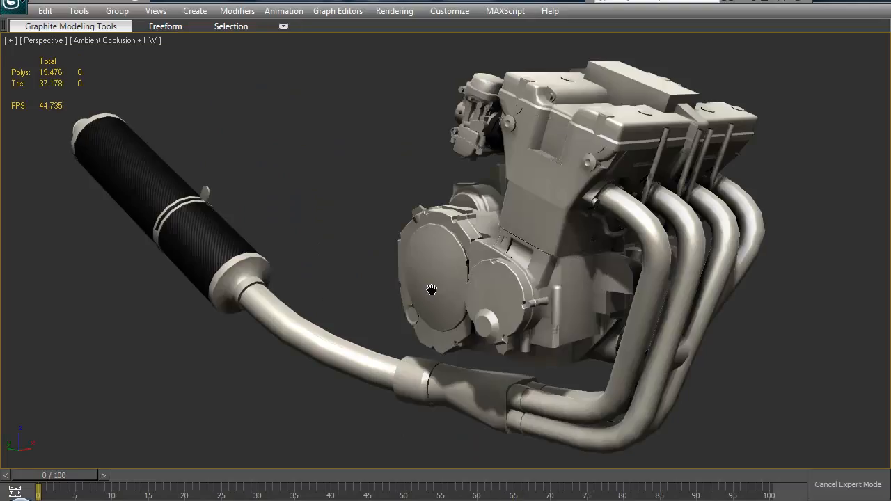
# - Review the ambient occlusion, shadow and hardware shading settings of the engine scene's viewport, and view the shaded engine
pyautogui.moveTo(431, 290); pyautogui.dragTo(448, 269, button='middle')
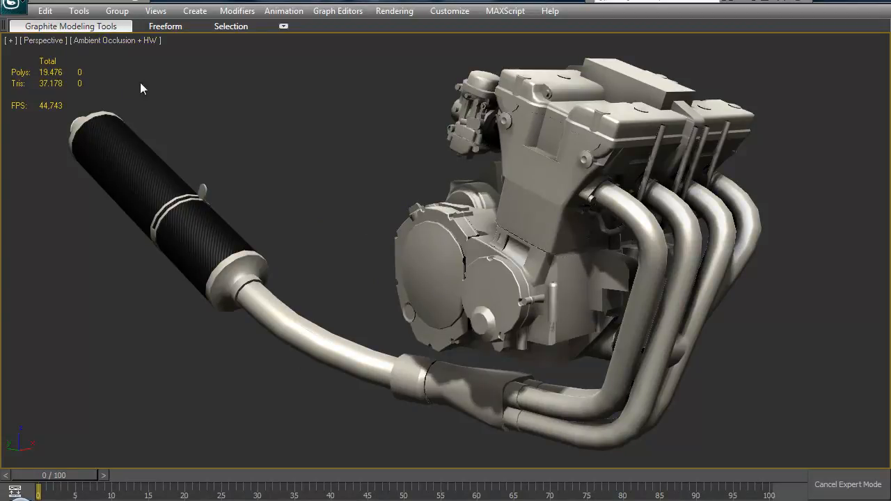
pyautogui.click(120, 42)
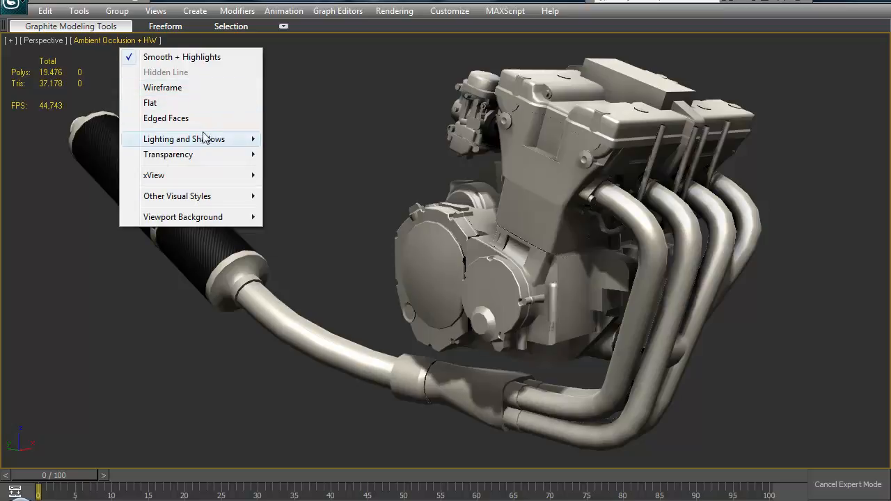
pyautogui.moveTo(206, 139)
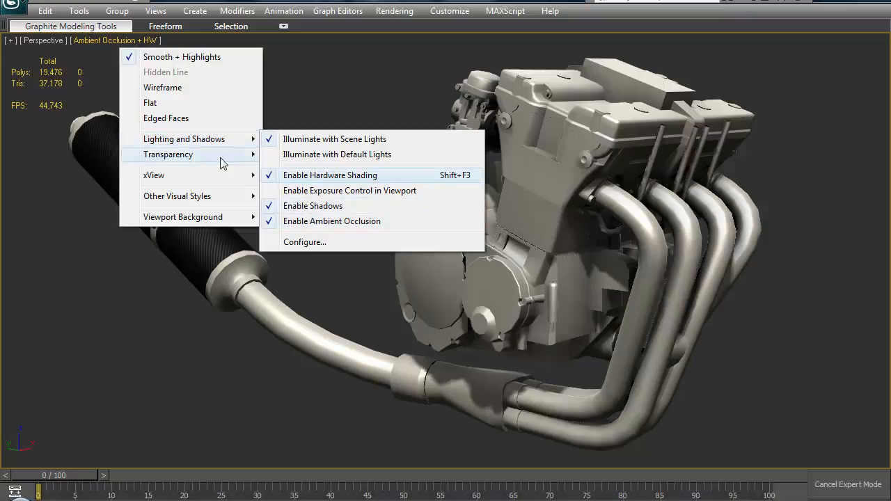
pyautogui.moveTo(223, 154)
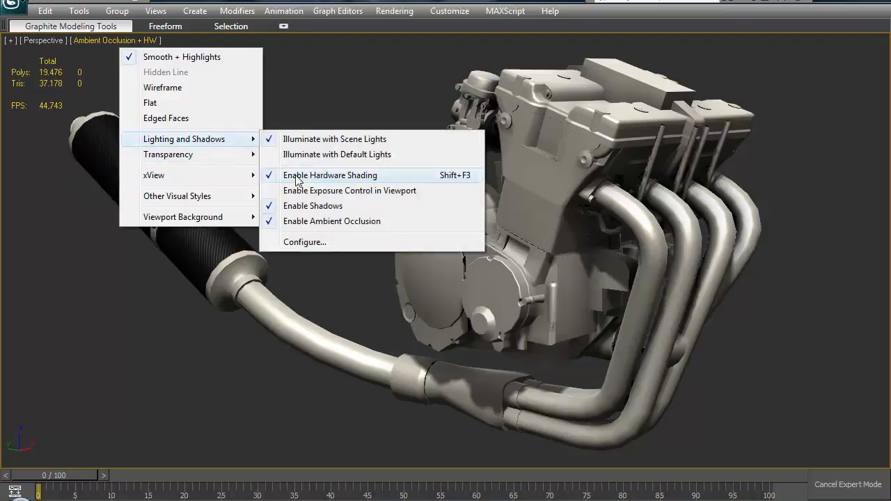
pyautogui.click(305, 243)
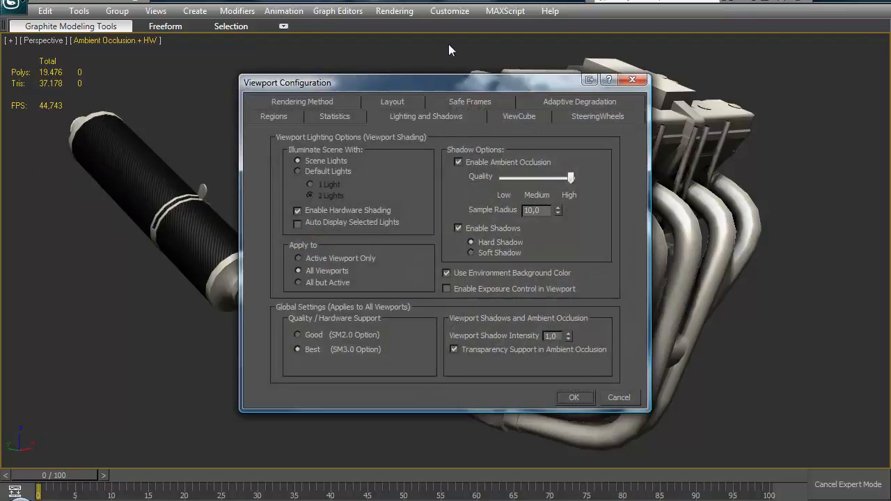
pyautogui.moveTo(434, 82); pyautogui.dragTo(401, 82)
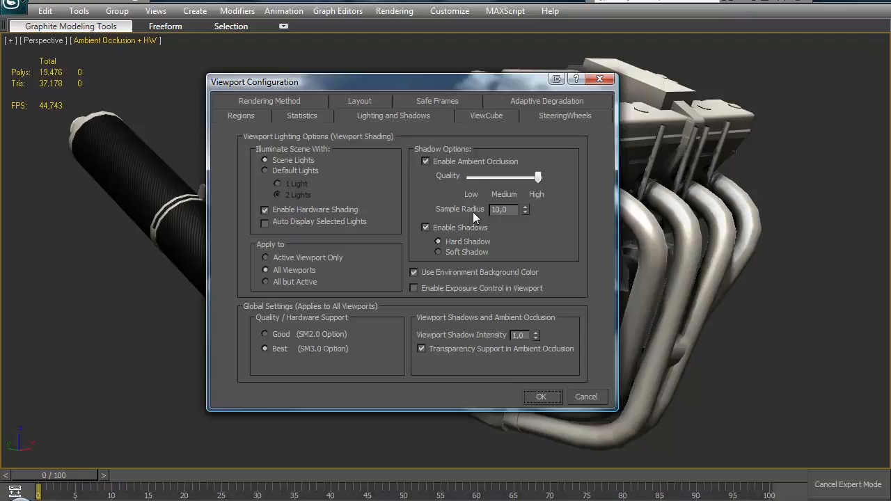
pyautogui.click(540, 396)
pyautogui.moveTo(483, 273); pyautogui.dragTo(502, 282, button='middle')
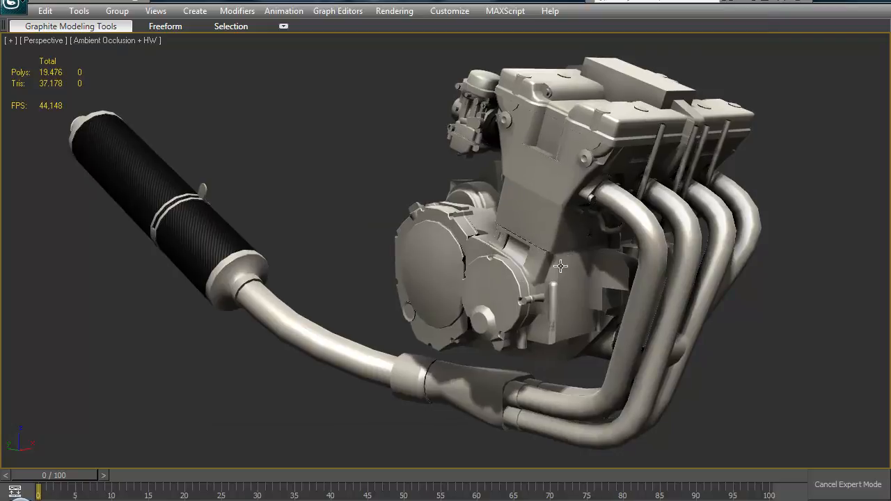
pyautogui.keyDown('alt'); pyautogui.moveTo(572, 267); pyautogui.dragTo(539, 282, button='middle'); pyautogui.keyUp('alt')
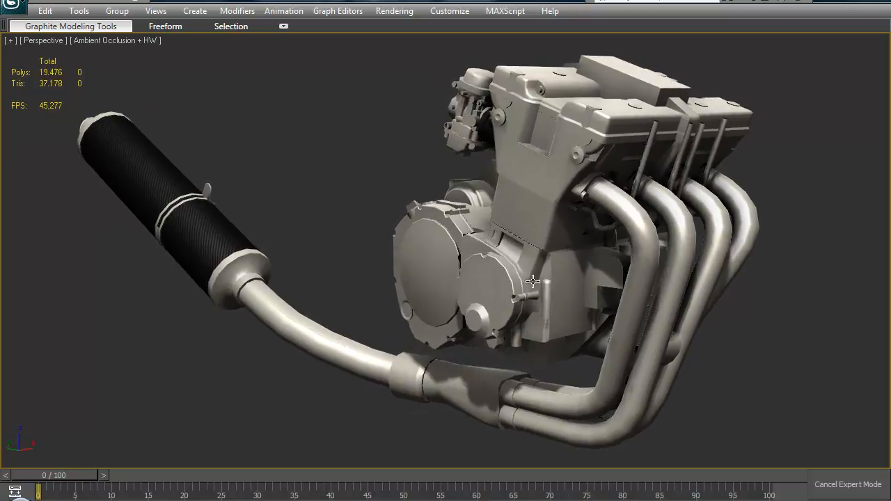
# - Disable shadows and ambient occlusion in the engine viewport's lighting settings, and view the engine without them
pyautogui.click(104, 40)
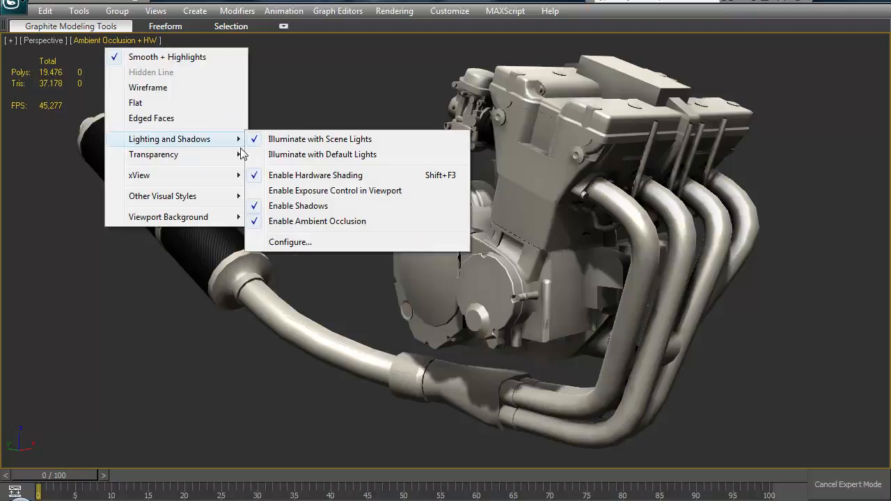
pyautogui.click(279, 206)
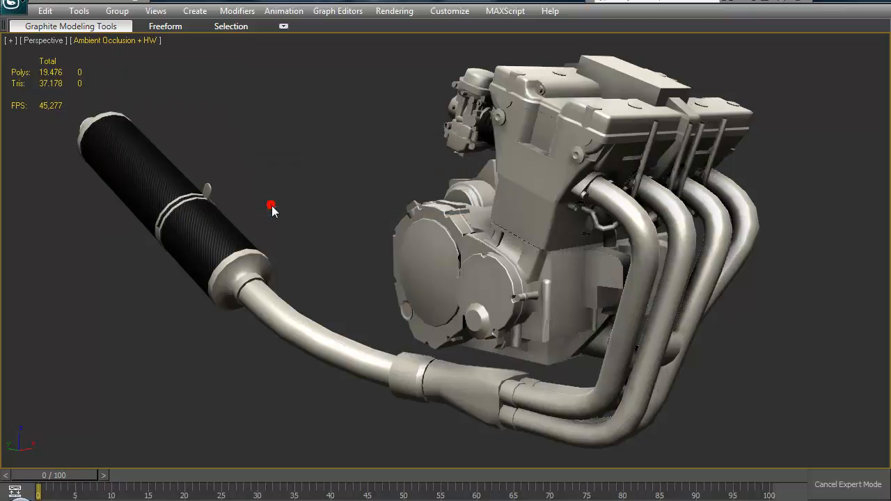
pyautogui.click(131, 41)
pyautogui.moveTo(234, 145)
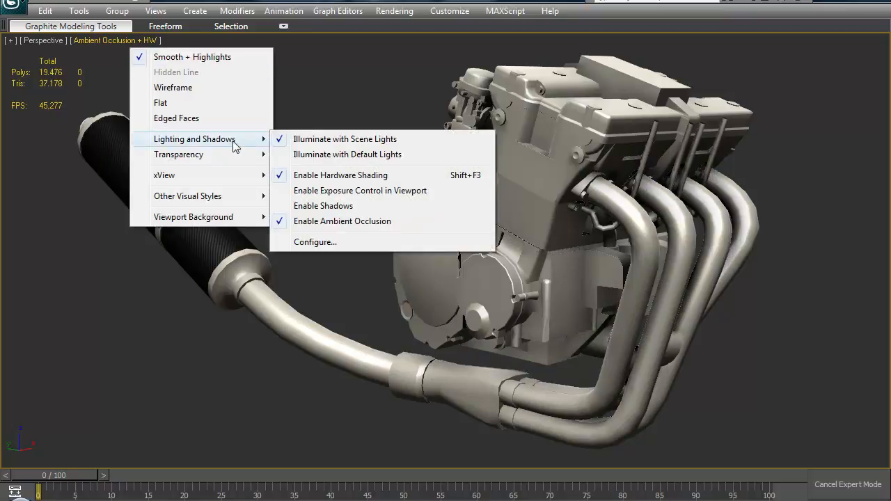
pyautogui.click(355, 222)
pyautogui.moveTo(544, 269); pyautogui.dragTo(541, 260, button='middle')
pyautogui.moveTo(594, 266); pyautogui.dragTo(583, 272, button='middle')
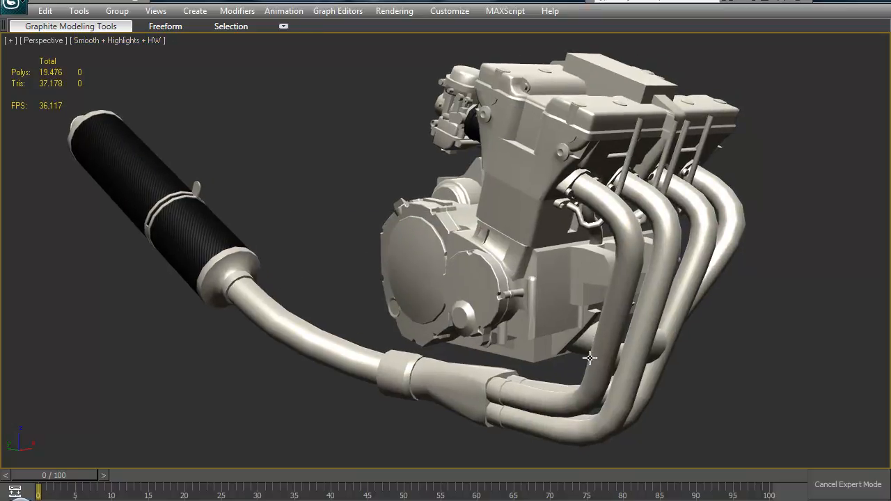
# - Enable ambient occlusion again in the engine viewport and examine the shading on the engine and exhaust
pyautogui.click(133, 41)
pyautogui.click(221, 140)
pyautogui.click(348, 222)
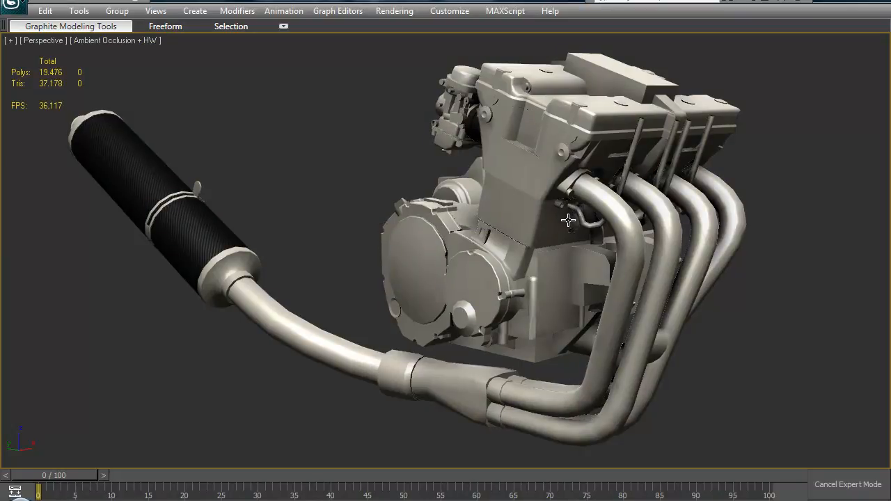
pyautogui.moveTo(58, 137); pyautogui.dragTo(54, 146, button='middle')
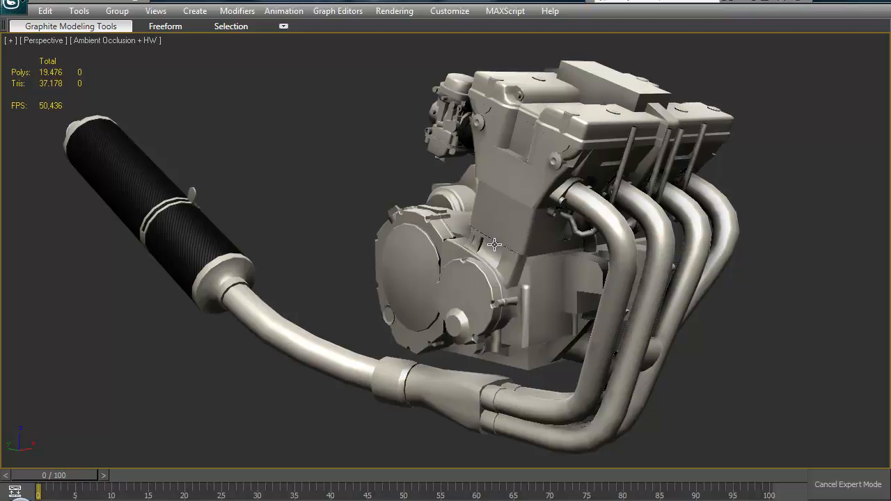
# - Check the engine scene's materials in the Material Editor, close it, and view the engine from slightly different angles
pyautogui.press('m')
pyautogui.click(358, 51)
pyautogui.keyDown('alt'); pyautogui.moveTo(386, 201); pyautogui.dragTo(390, 208, button='middle'); pyautogui.keyUp('alt')
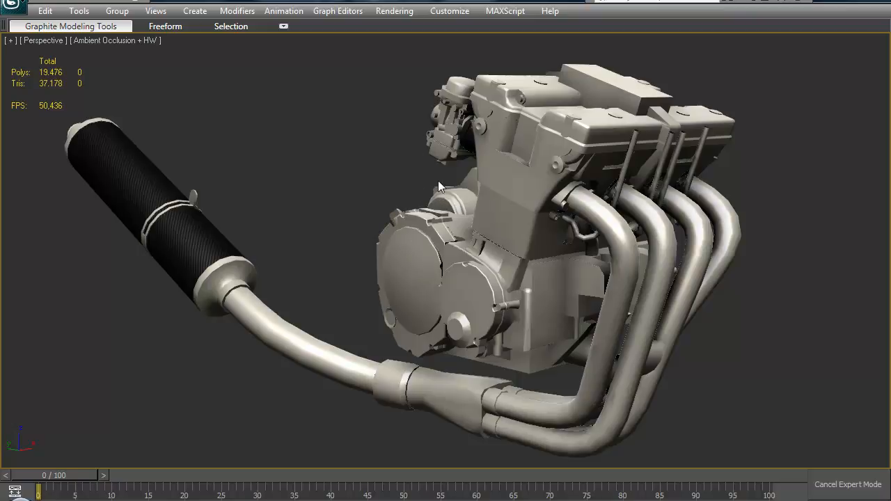
pyautogui.keyDown('alt'); pyautogui.moveTo(462, 199); pyautogui.dragTo(475, 185, button='middle'); pyautogui.keyUp('alt')
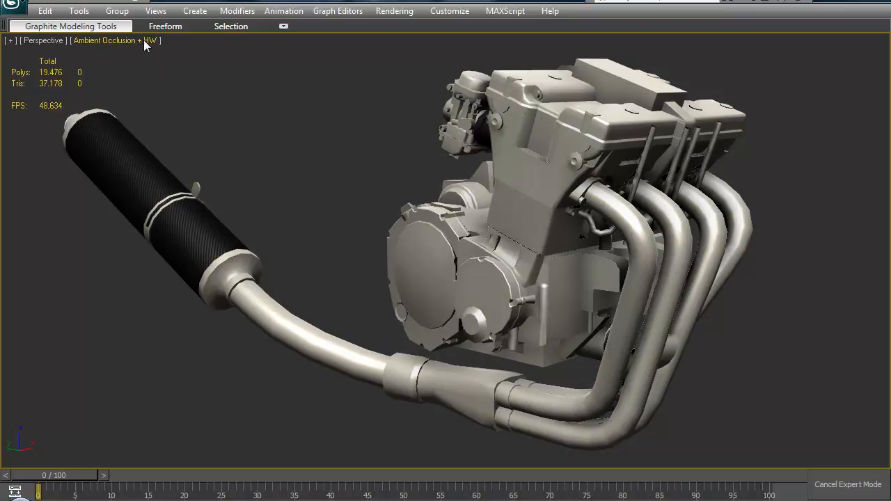
# - Examine the shaded gun model's metal body and wooden grip from slightly different angles
pyautogui.moveTo(404, 228); pyautogui.dragTo(404, 239, button='middle')
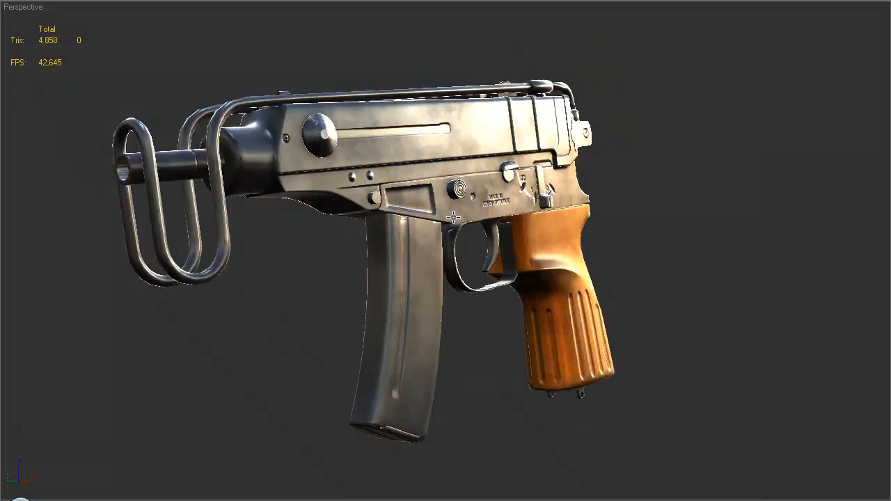
pyautogui.keyDown('alt'); pyautogui.moveTo(453, 217); pyautogui.dragTo(418, 213, button='middle'); pyautogui.keyUp('alt')
pyautogui.moveTo(471, 219)
pyautogui.keyDown('alt'); pyautogui.mouseDown(button='middle')
pyautogui.moveTo(360, 226)
pyautogui.moveTo(500, 226)
pyautogui.moveTo(472, 230)
pyautogui.mouseUp(button='middle'); pyautogui.keyUp('alt')
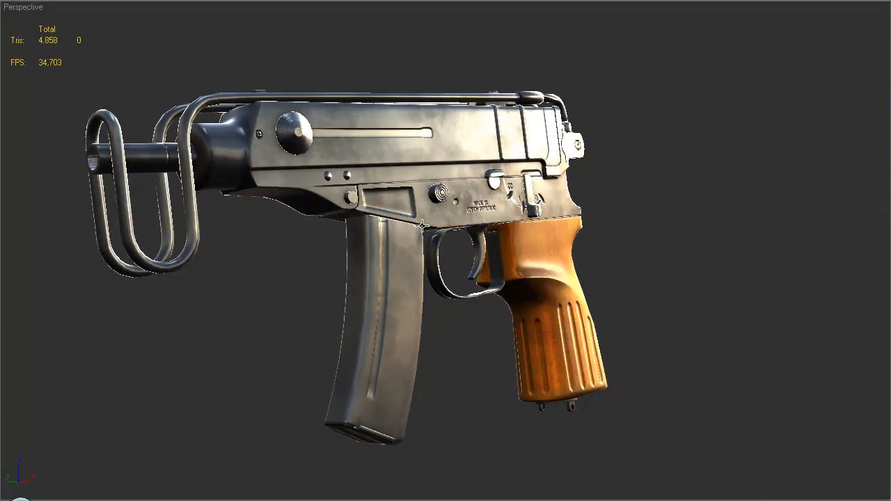